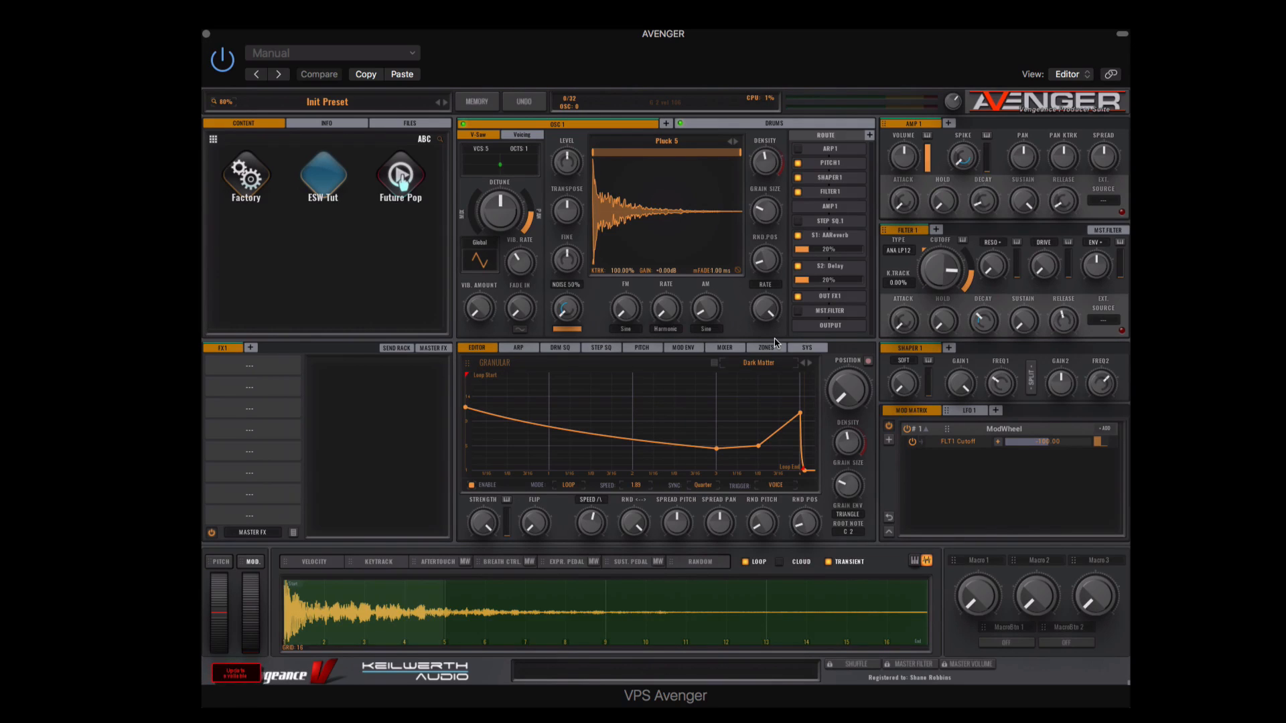
Examine the plugin's system settings and content page, and return to the granular editor.
click(808, 349)
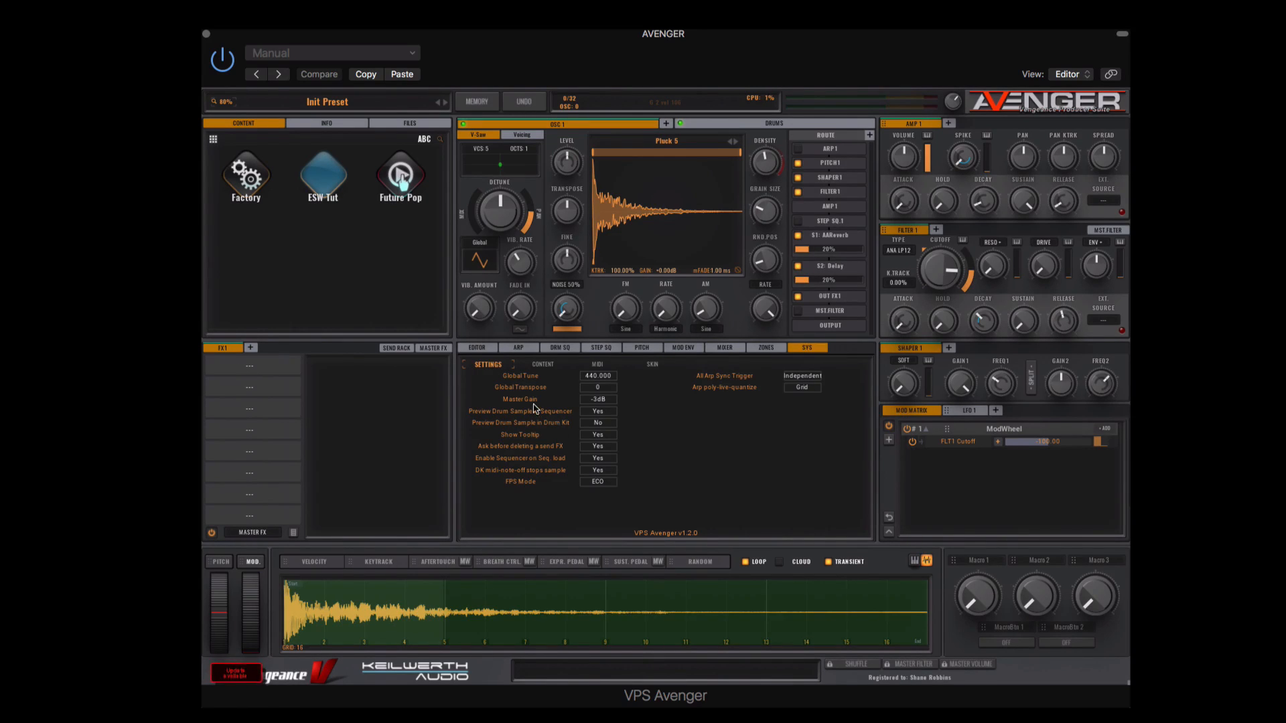
click(477, 349)
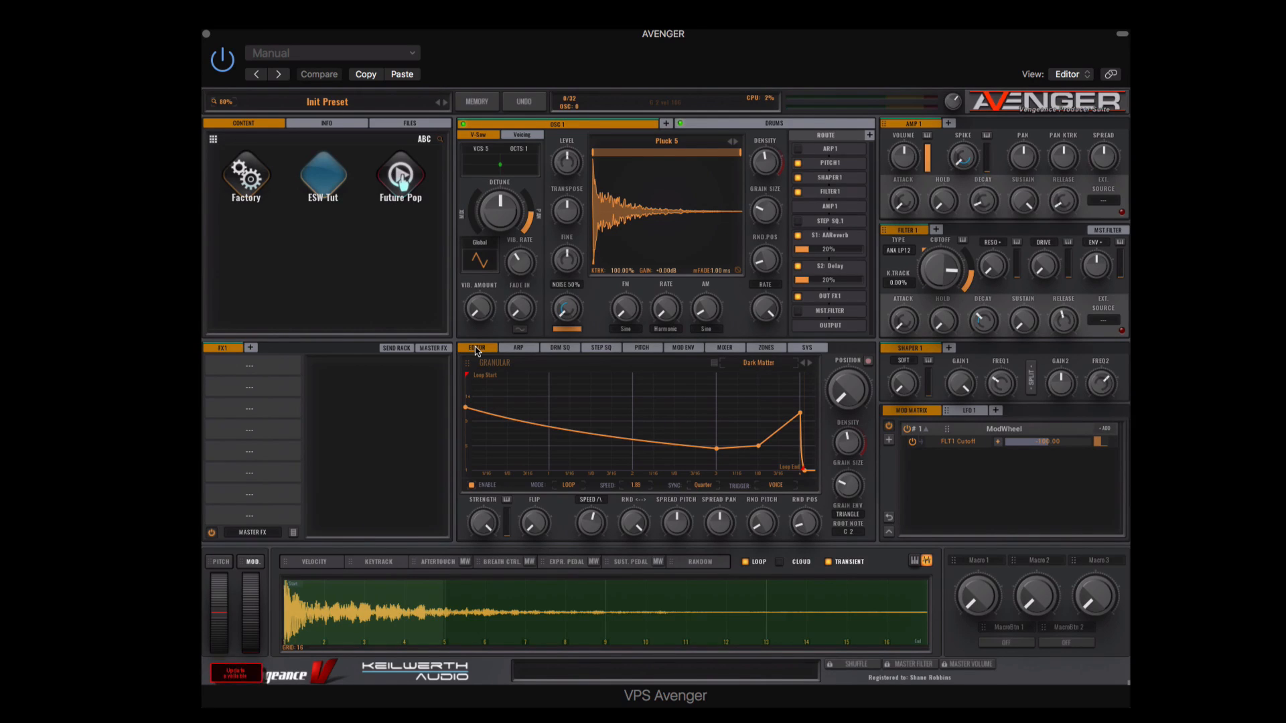
click(801, 349)
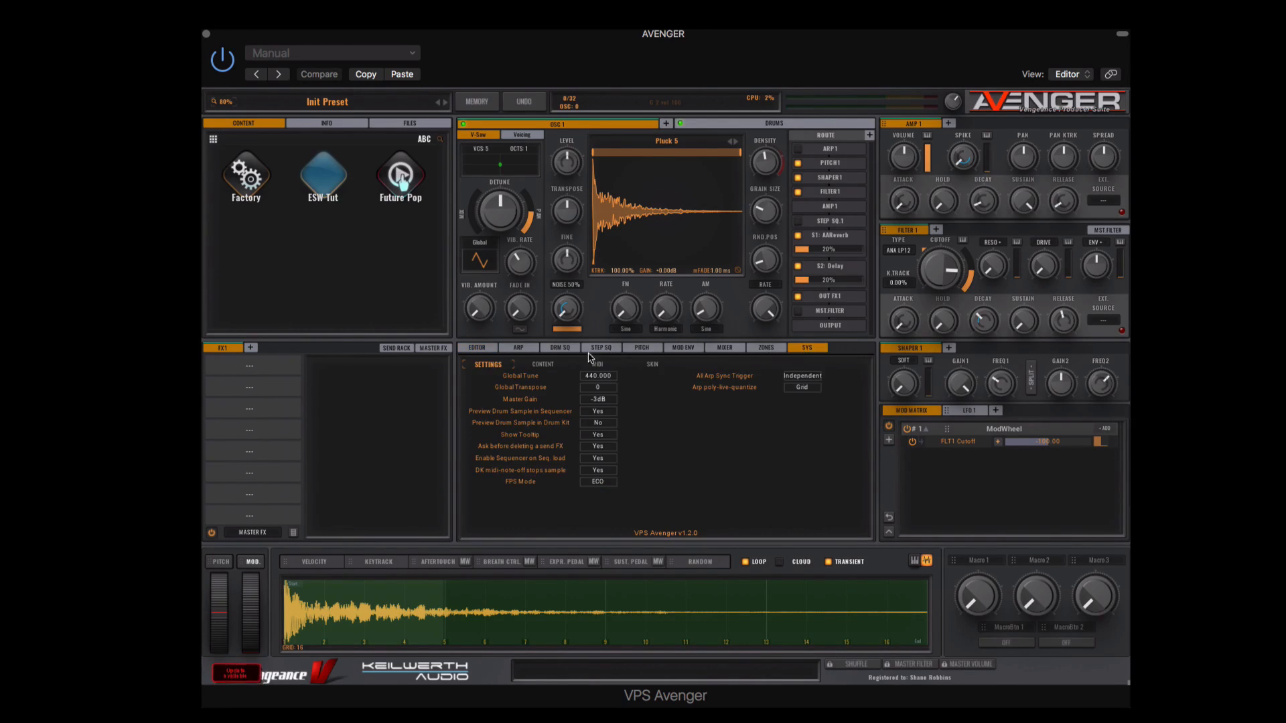
click(543, 364)
click(479, 351)
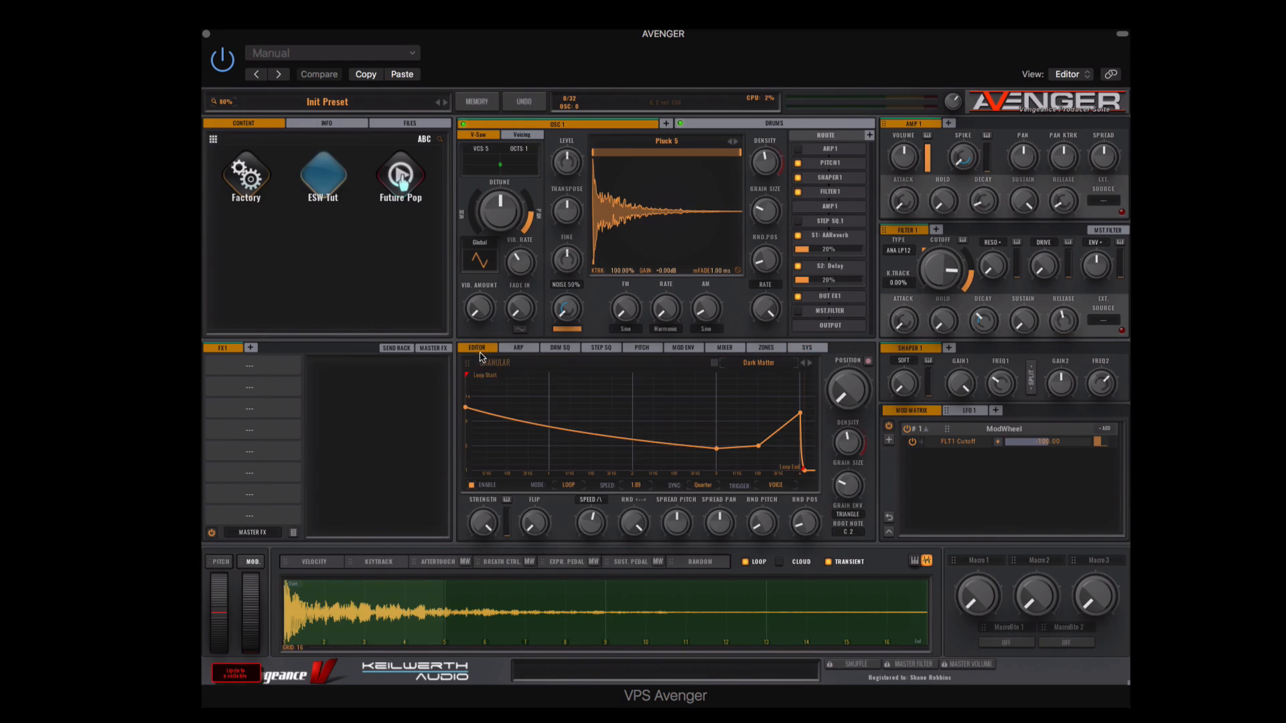
Open the OSC 1 sound browser and try it over the oscillator section before restoring it over the editor section.
click(683, 145)
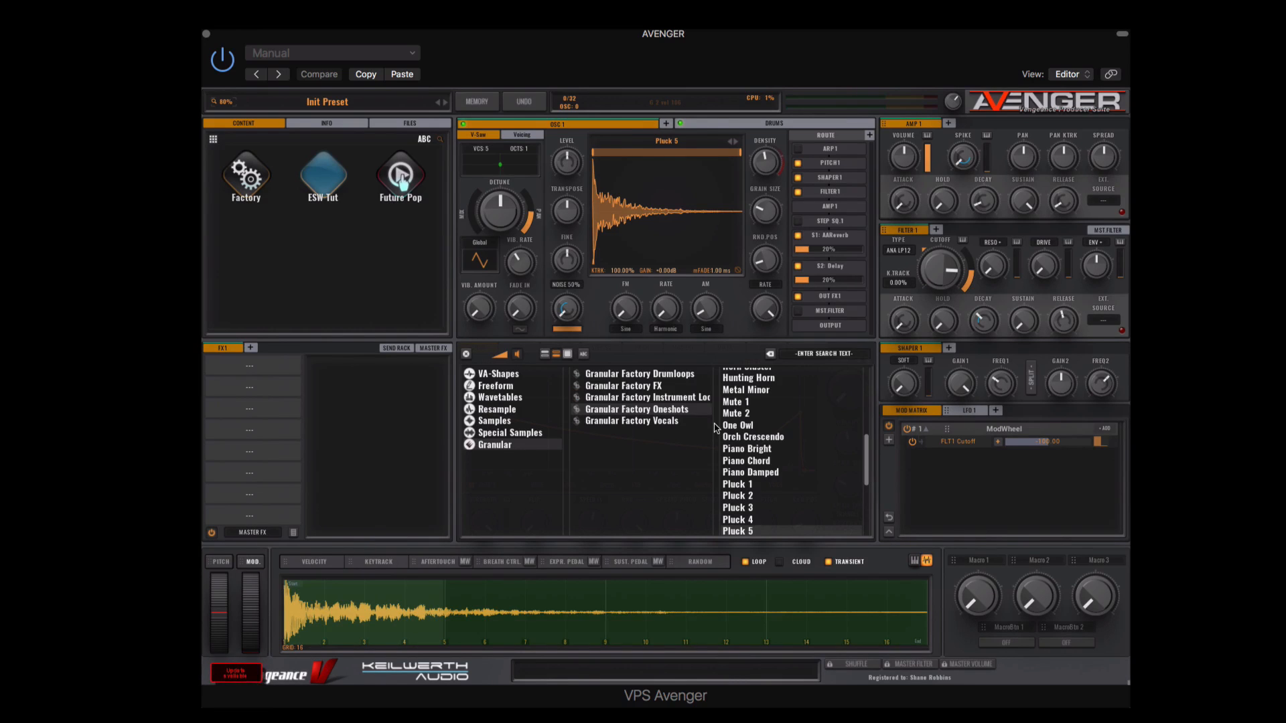
click(518, 330)
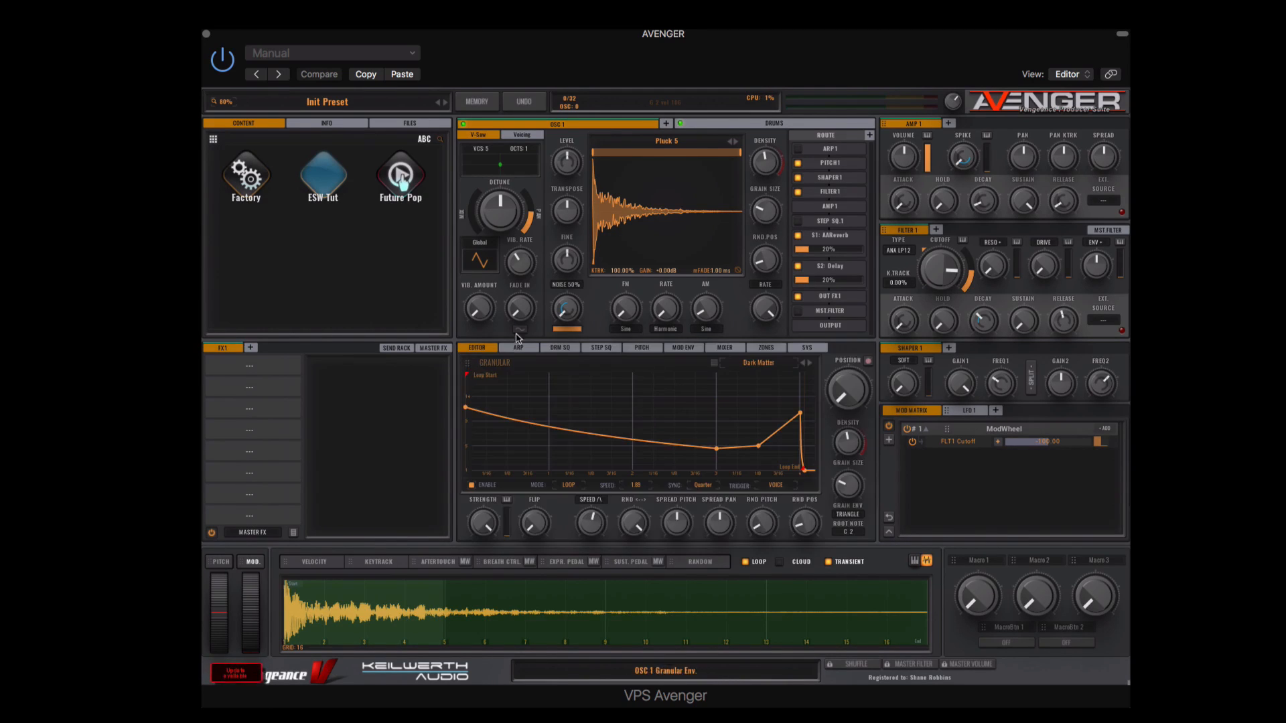
click(661, 141)
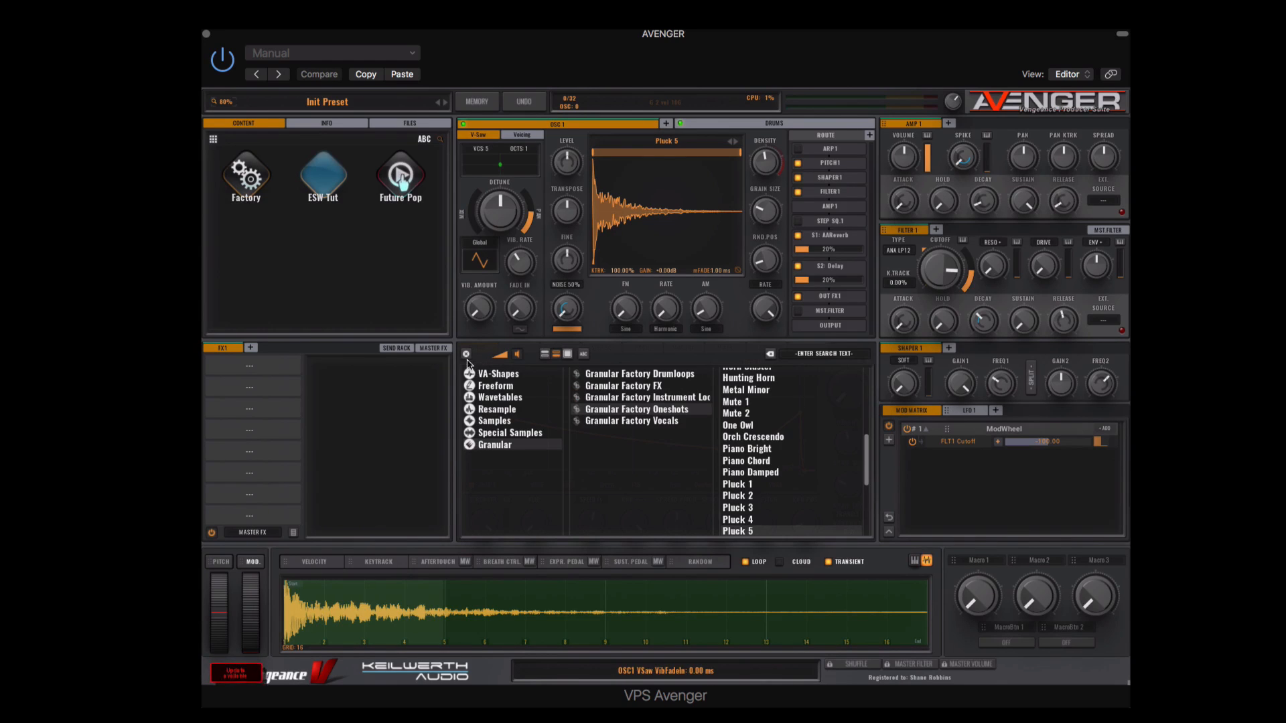
click(546, 355)
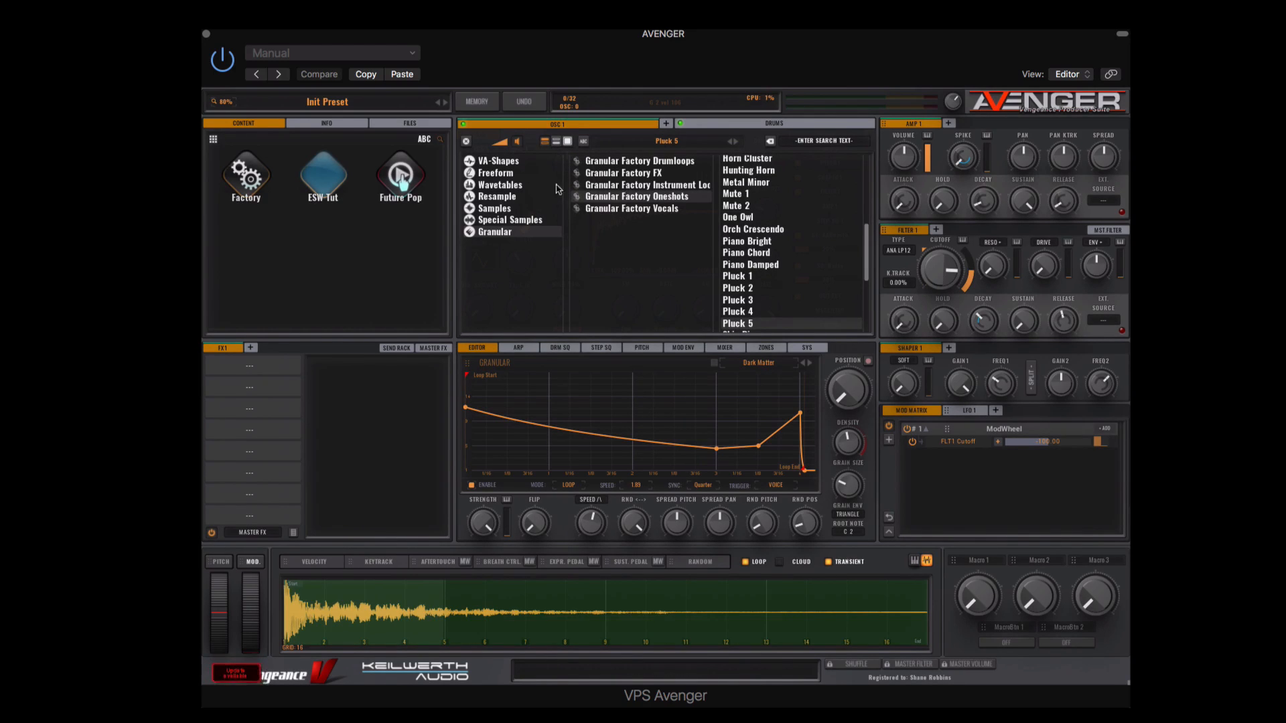
click(556, 140)
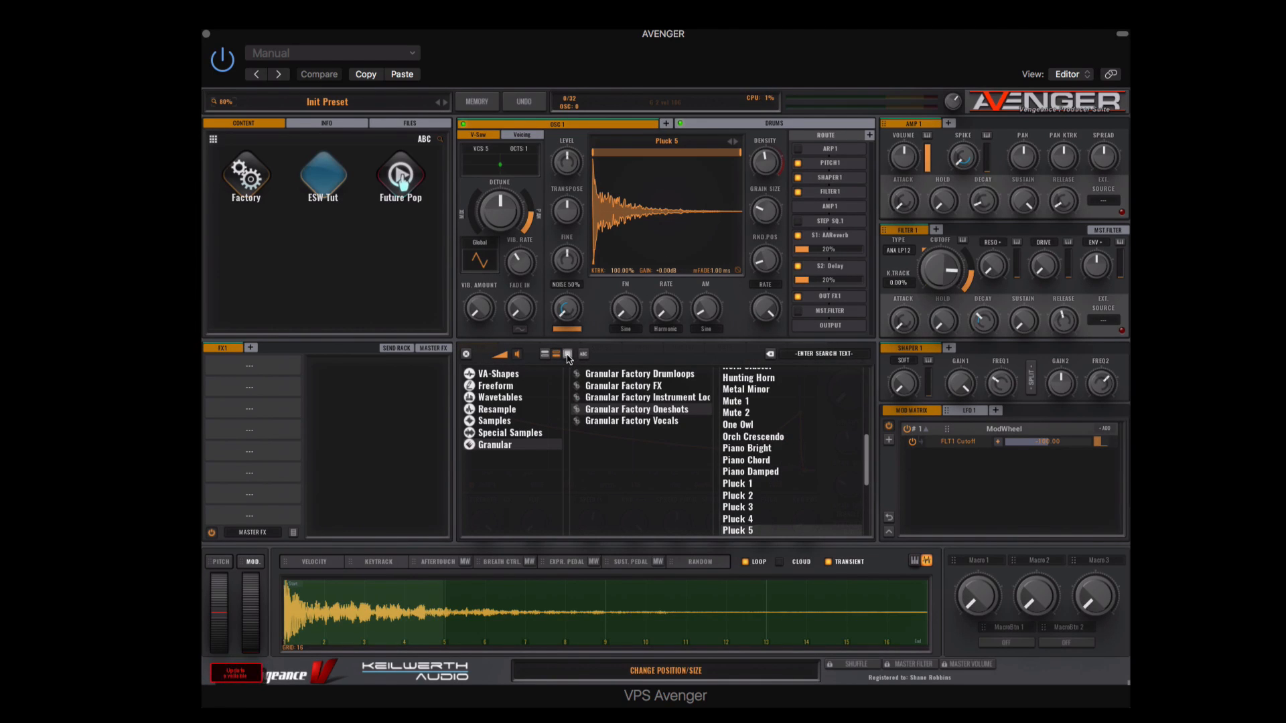
Try the sound browser at full height across both sections, and restore its half-height size over the editor section.
click(566, 357)
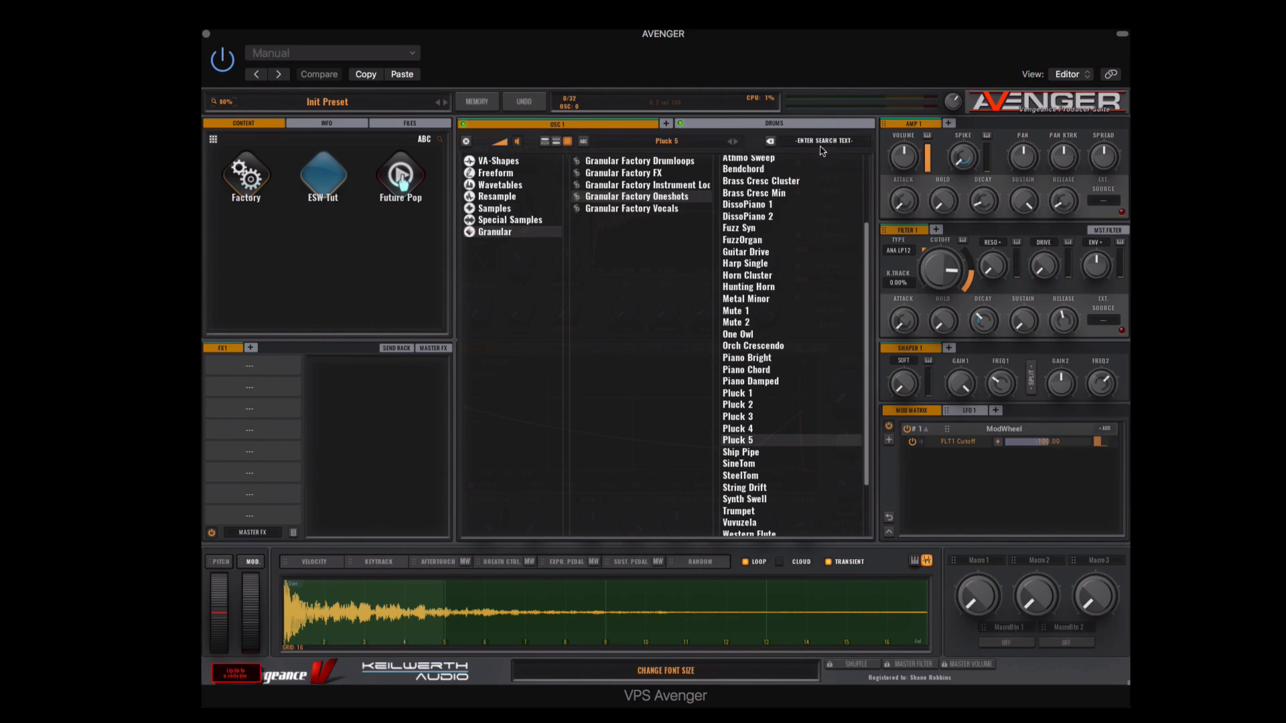
click(466, 144)
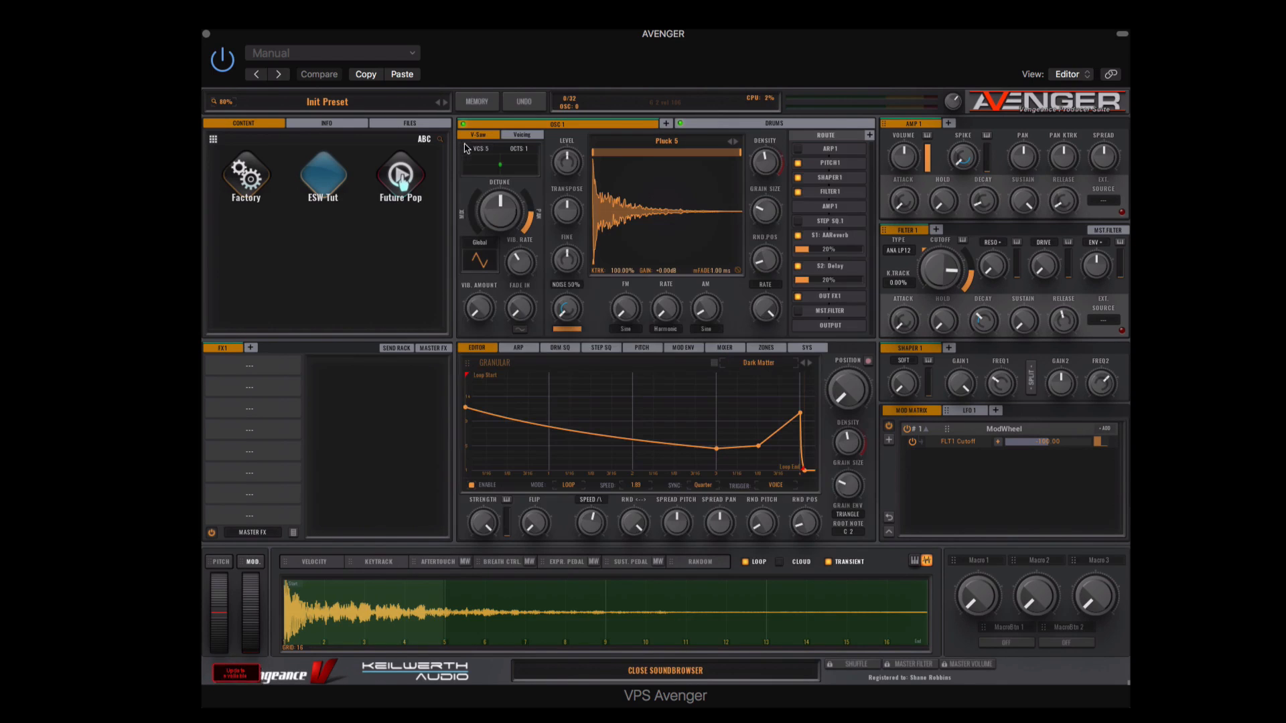
click(648, 142)
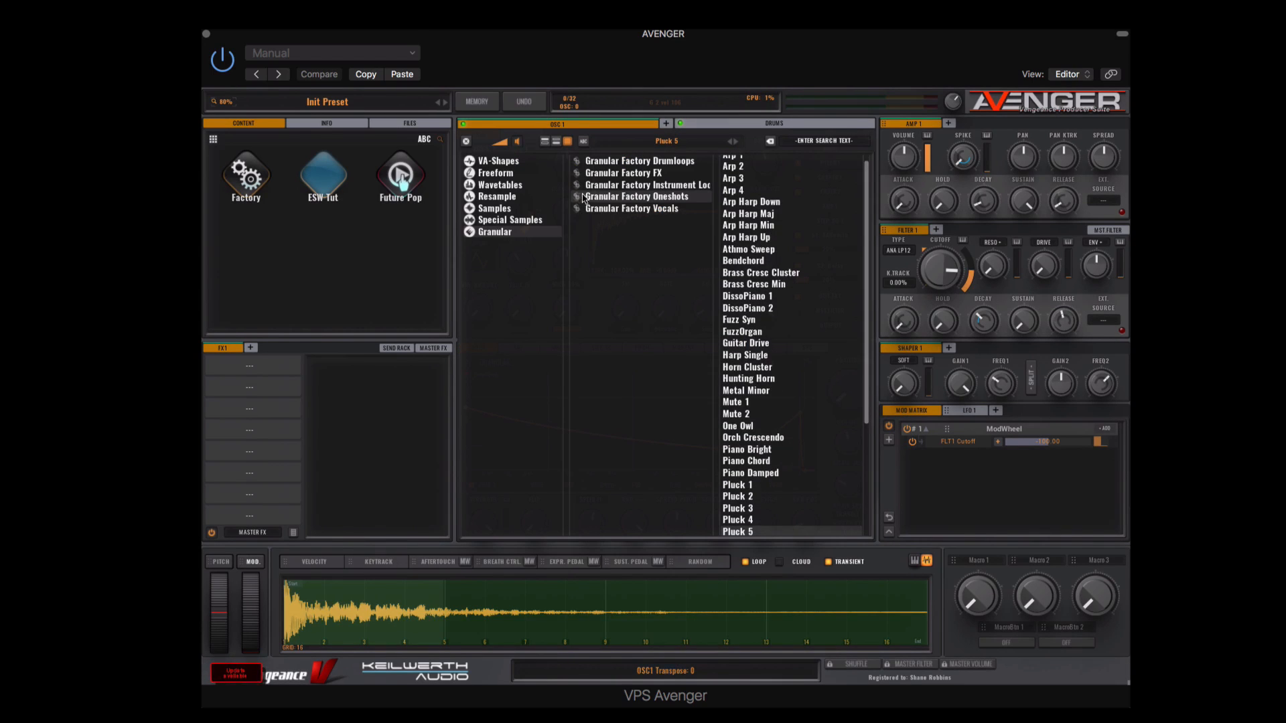
click(556, 141)
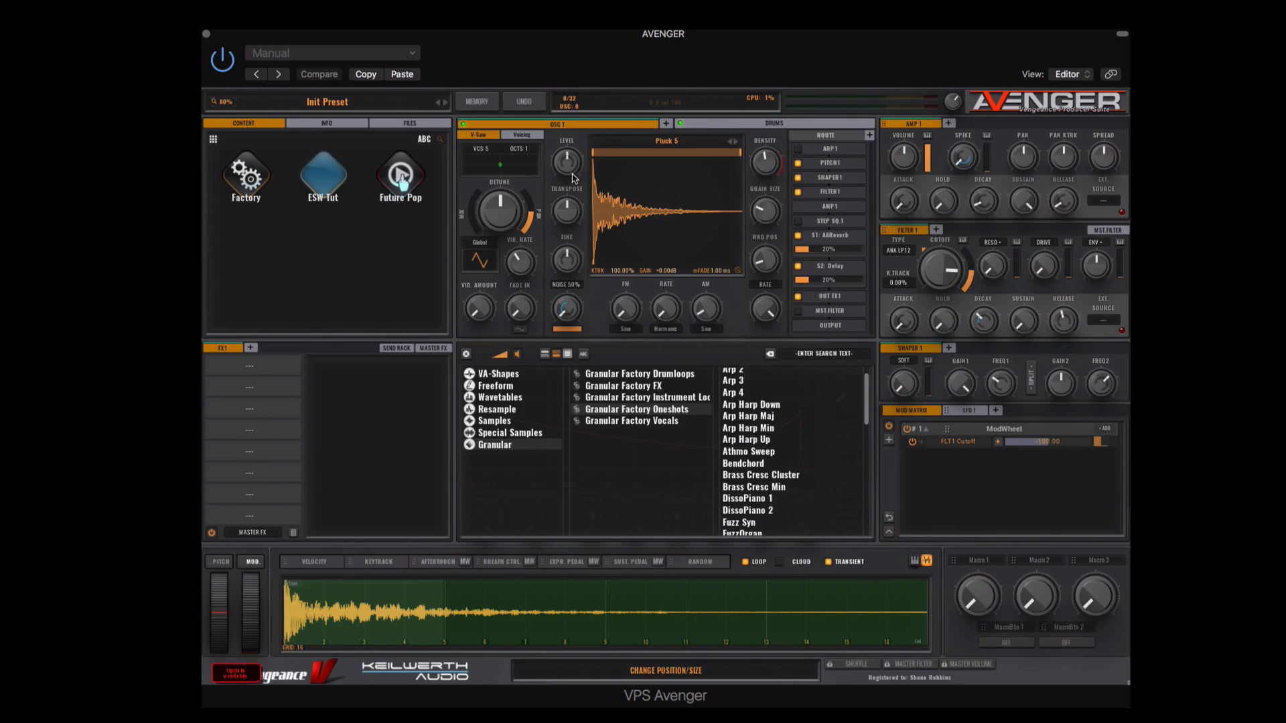
mouse_move(664, 312)
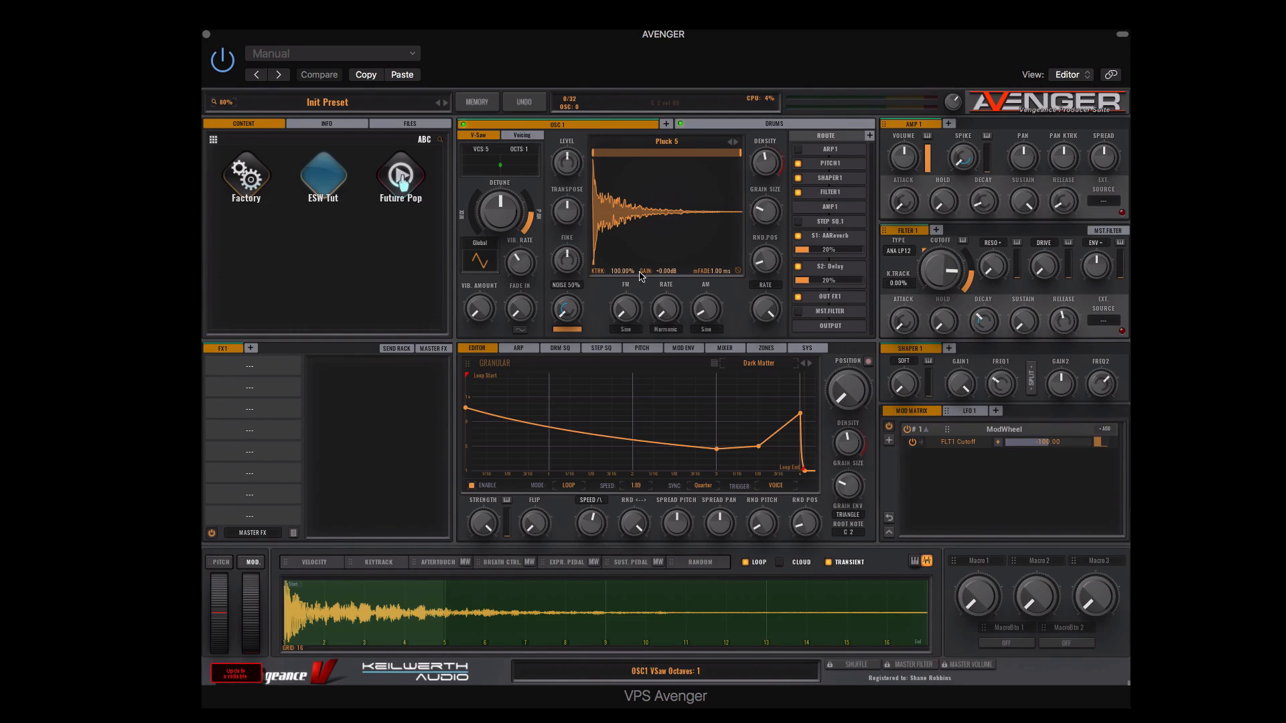
Audition the Full Drumbeat House and Housy Percloop samples from Granular Factory Drumloops in OSC 1.
click(659, 142)
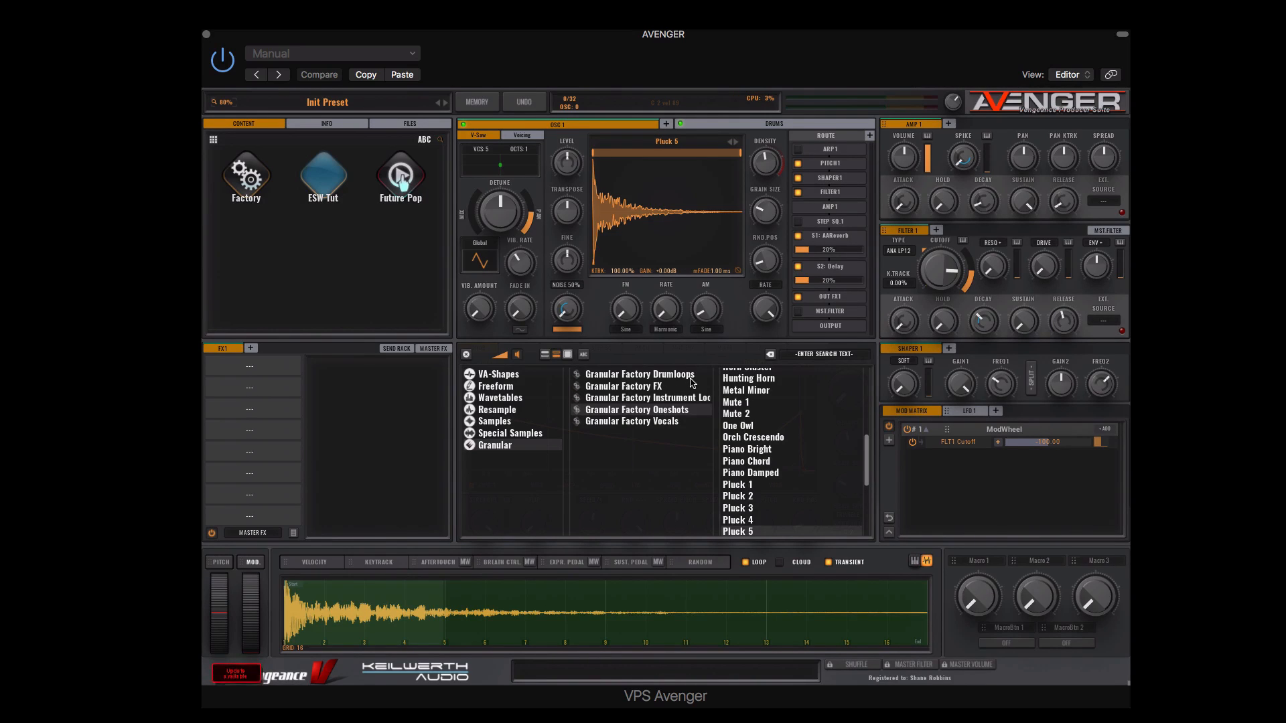
scroll(768, 423, down, 10)
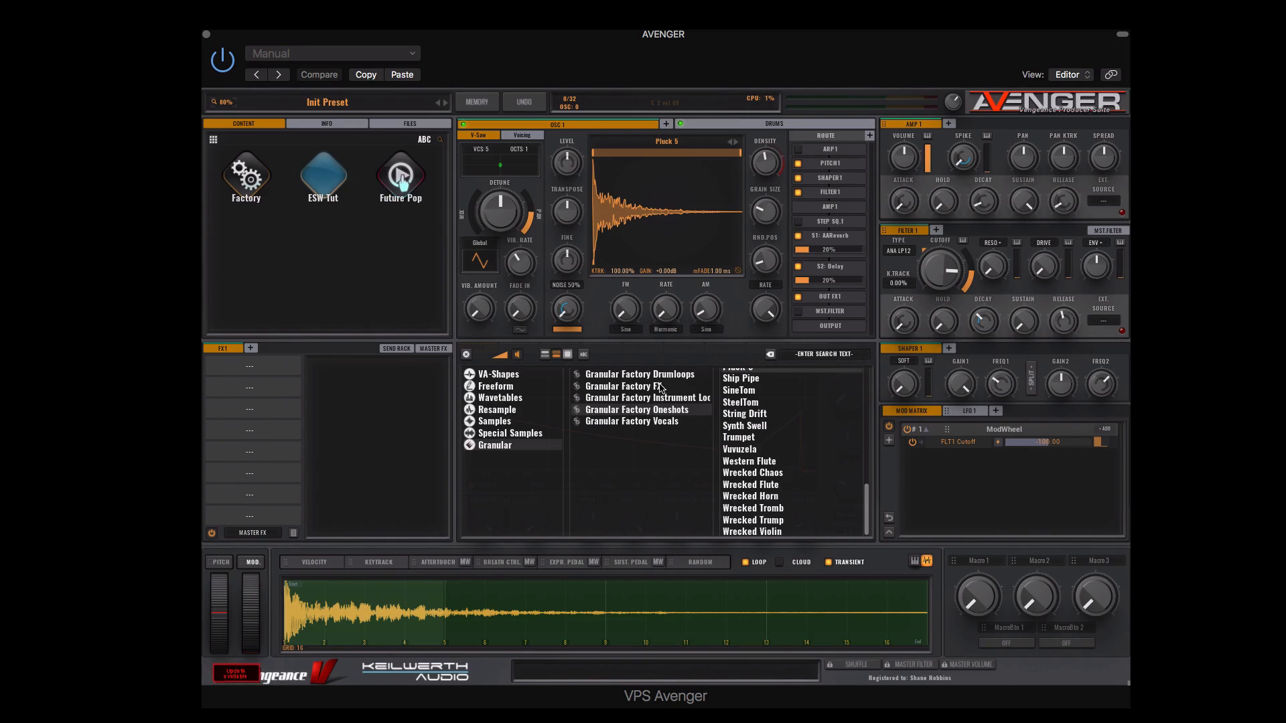
click(663, 385)
click(780, 400)
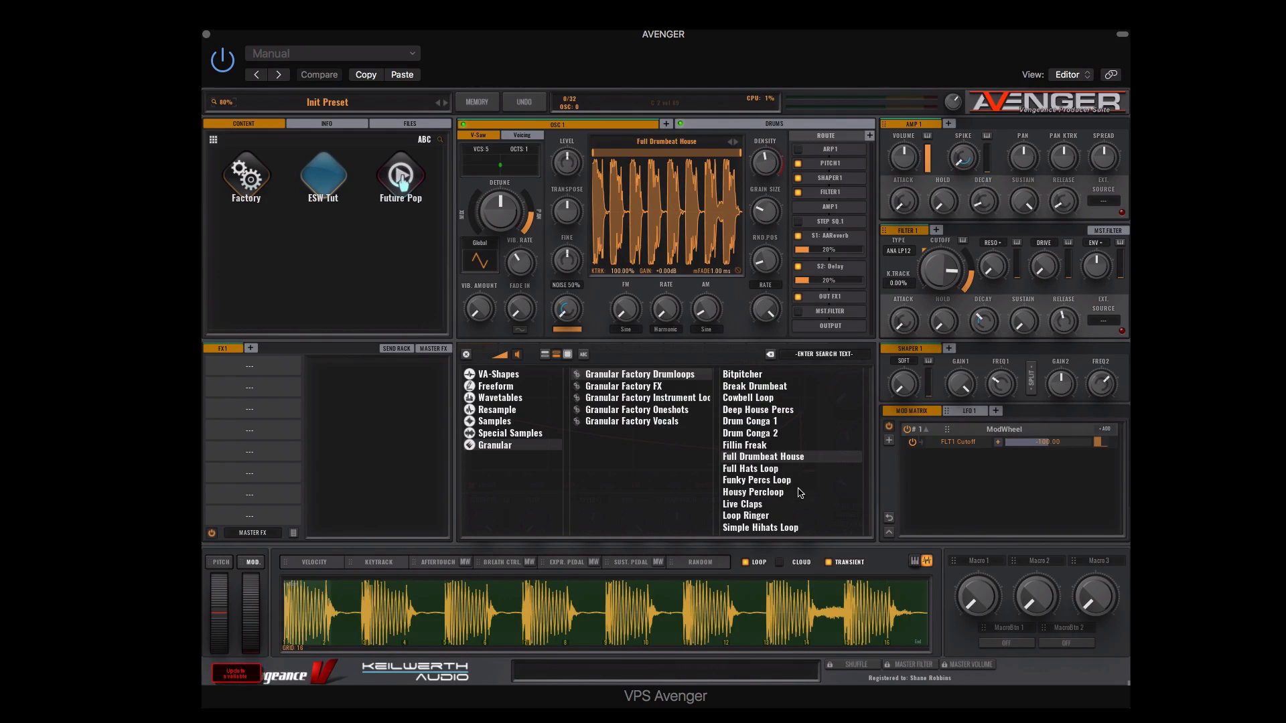
click(770, 493)
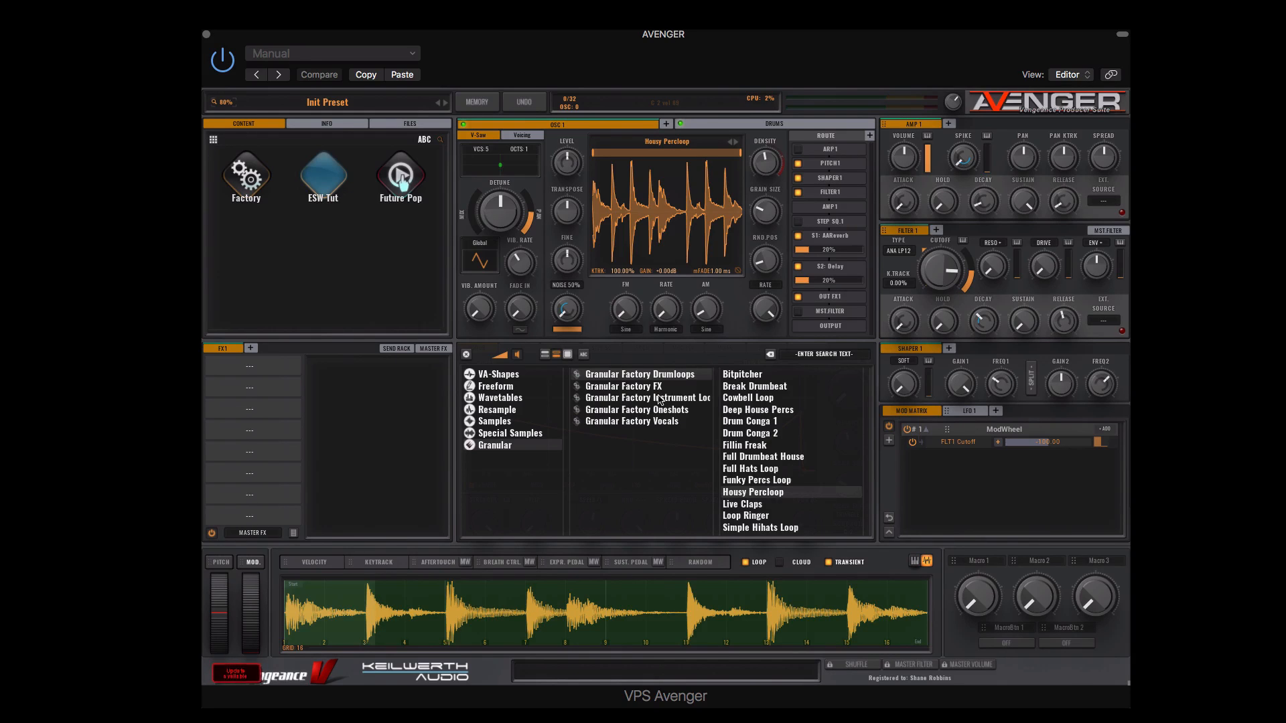
Audition Full EDM Loop 1, Full EDM Loop 7, Guitar Lick and Harp Arp from the Granular Factory instrument loops in OSC 1.
click(668, 387)
click(686, 398)
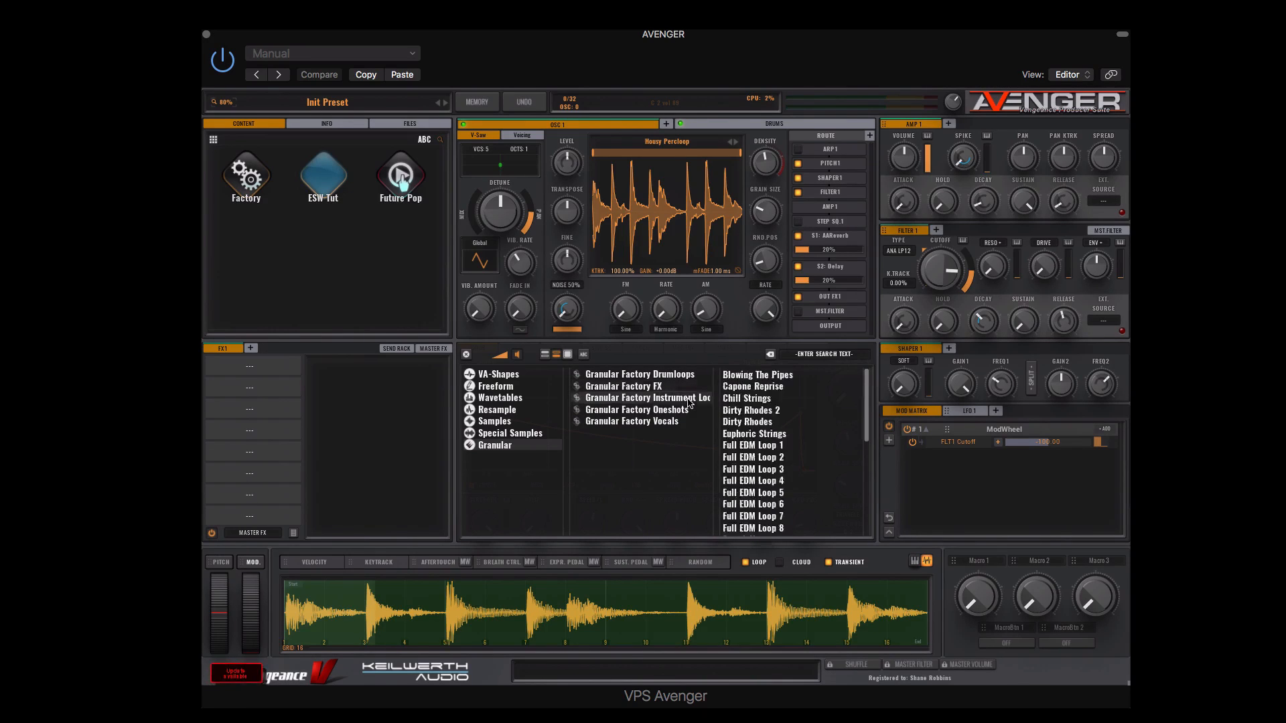
click(781, 445)
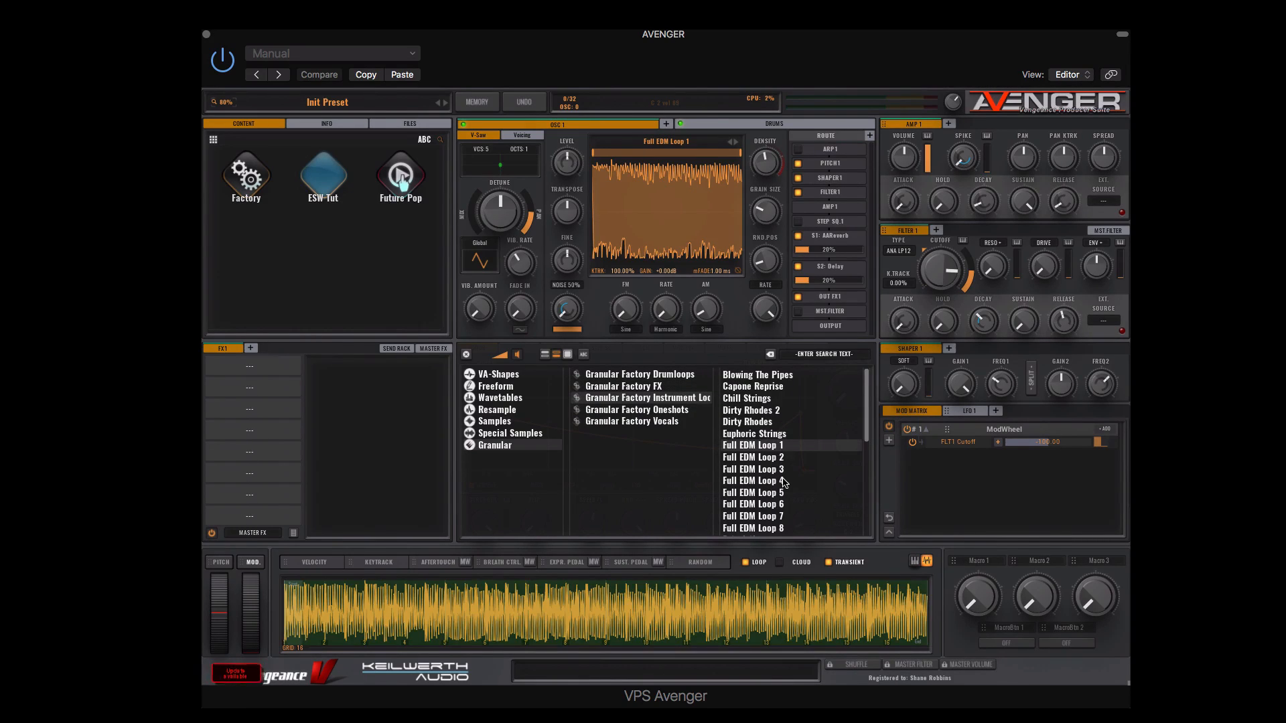
scroll(783, 482, down, 3)
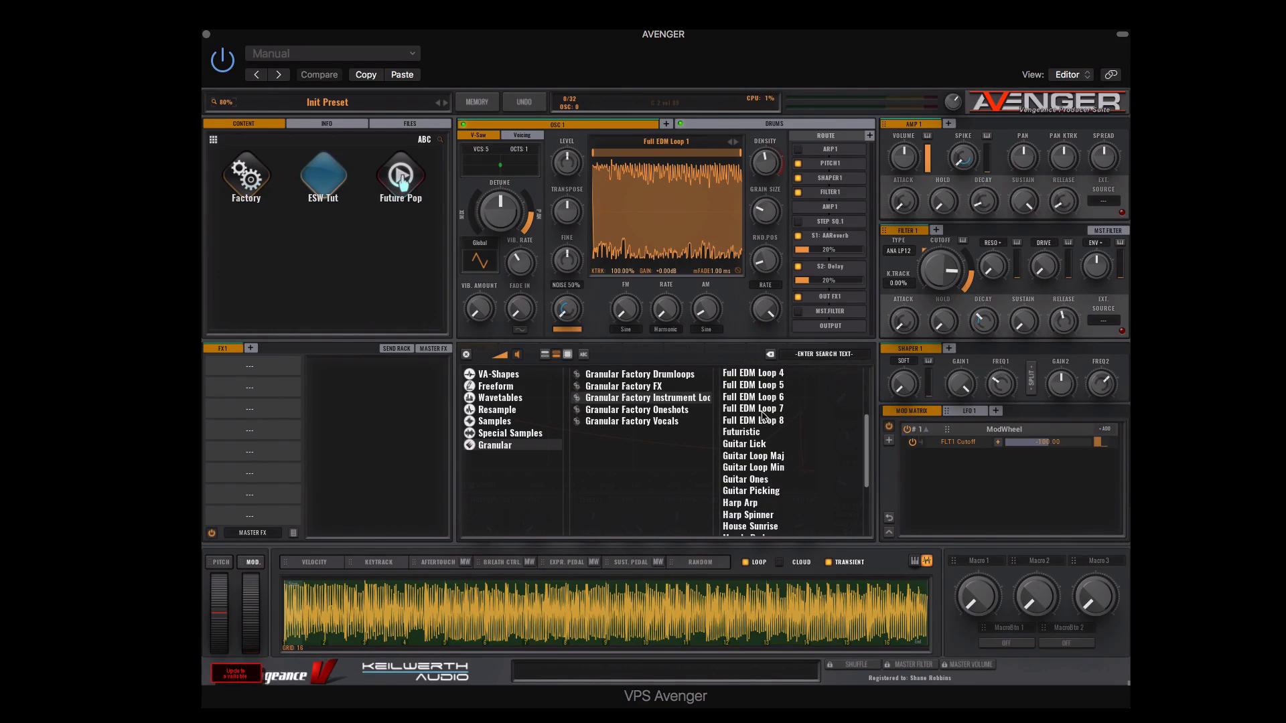
click(763, 410)
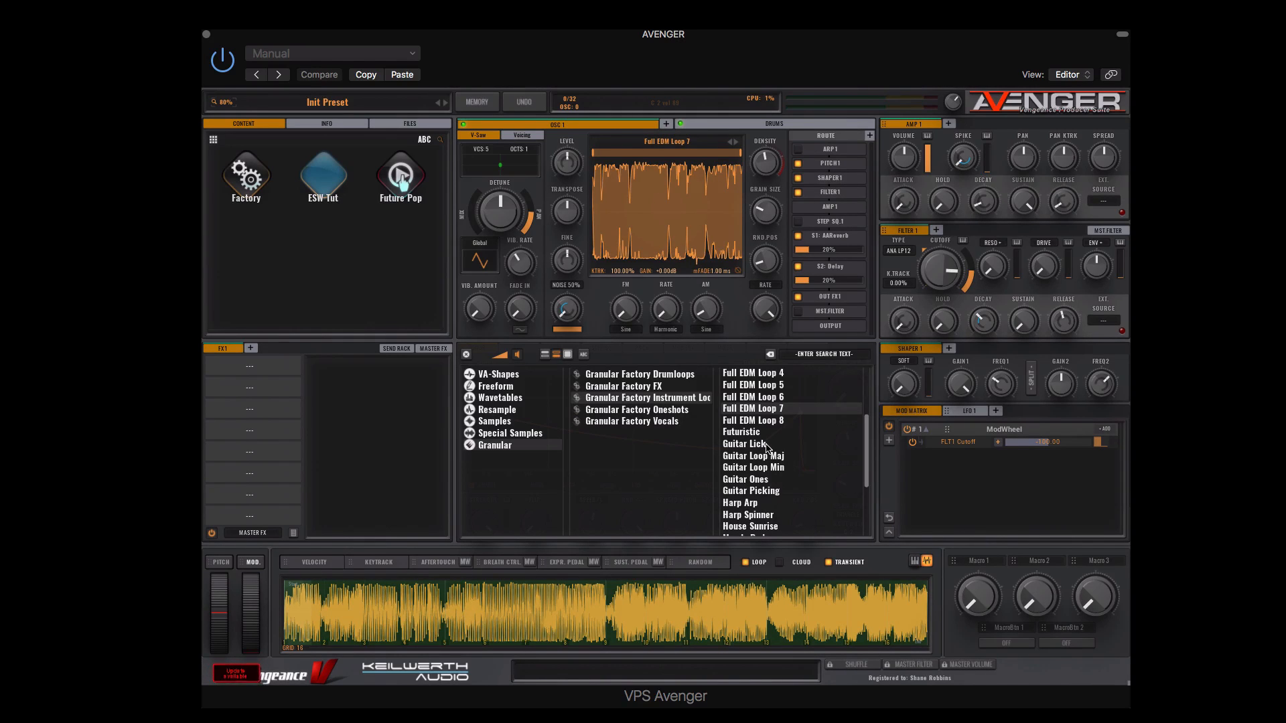
click(768, 449)
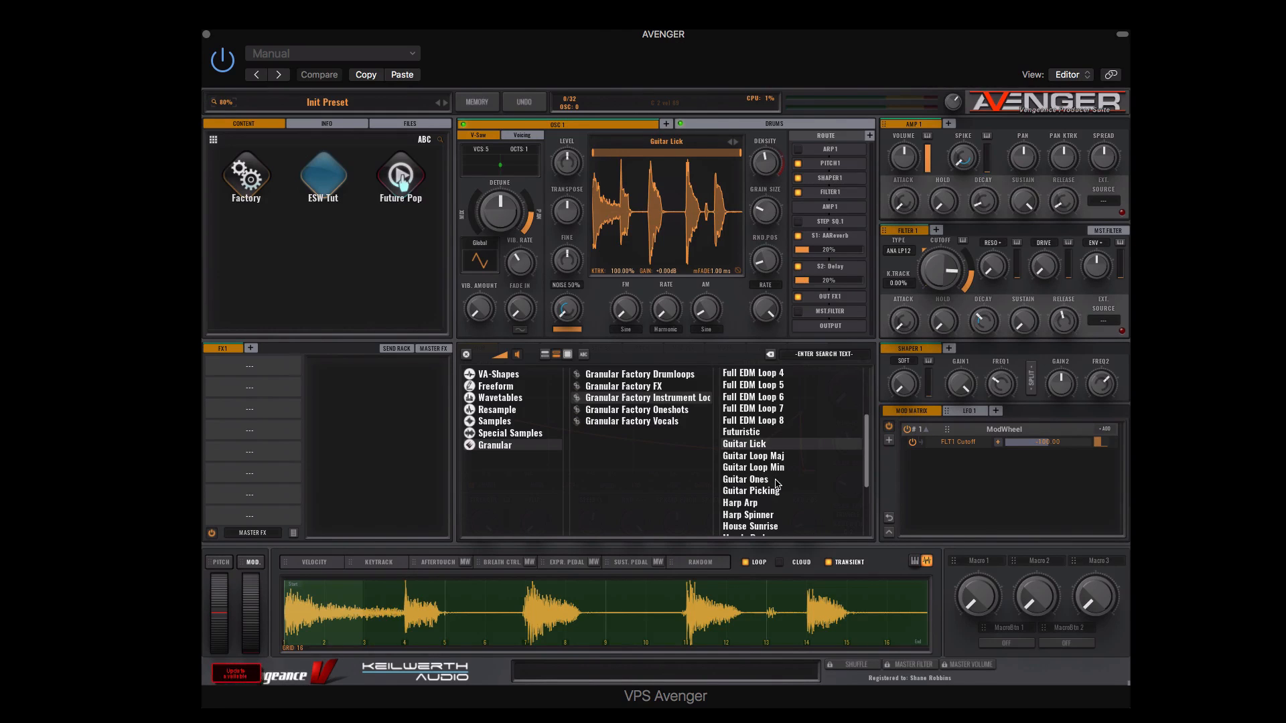
click(777, 507)
scroll(779, 512, down, 5)
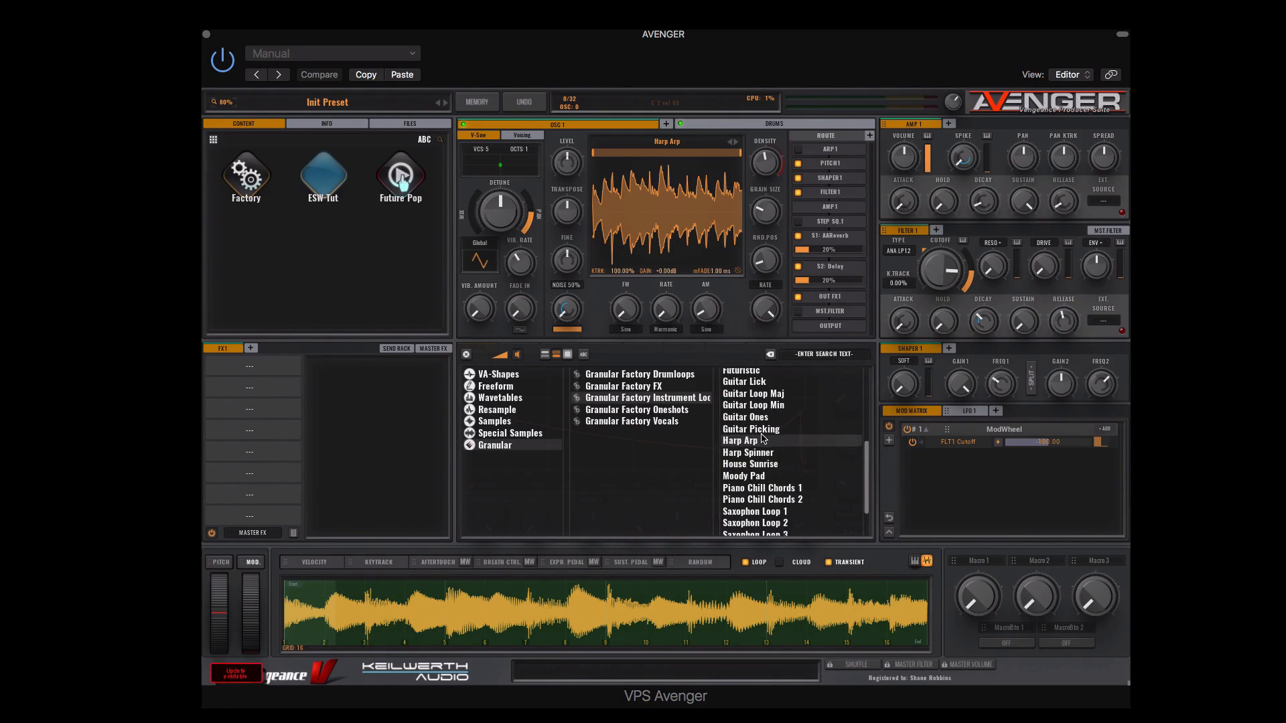
scroll(763, 438, down, 3)
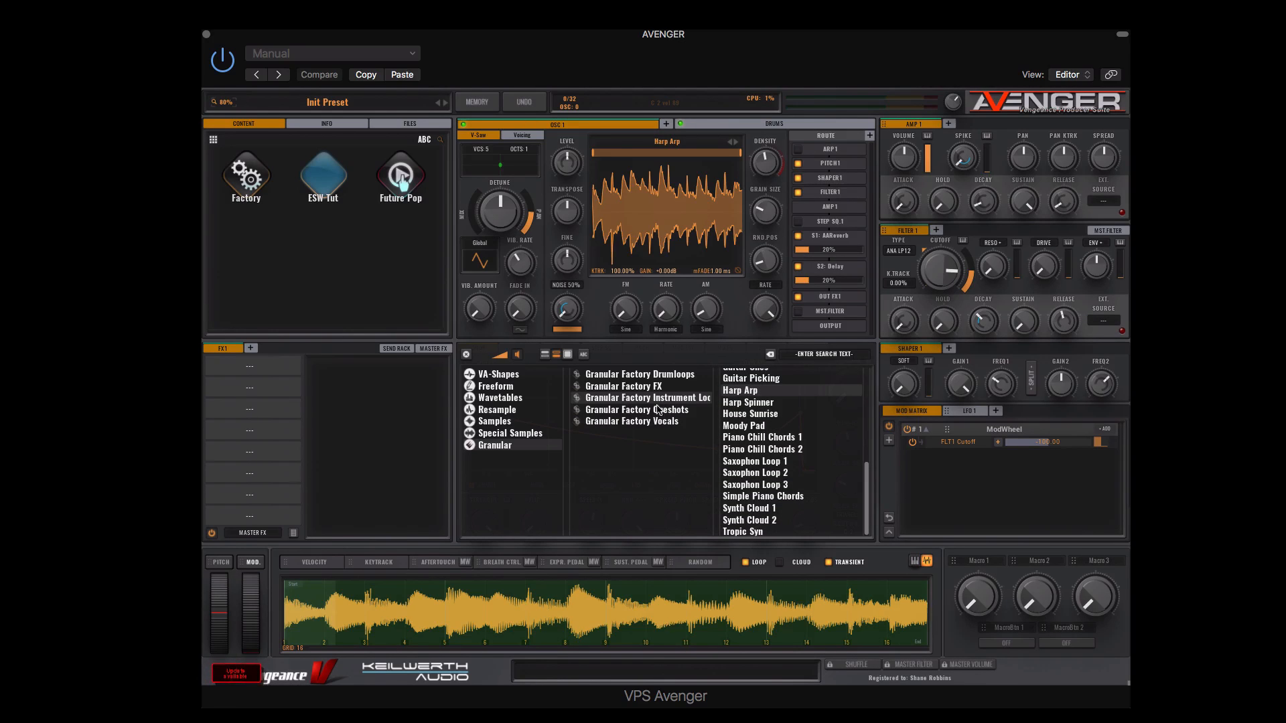
Load the Pluck 5 sample from Granular Factory Oneshots into OSC 1 and close the sound browser.
click(677, 410)
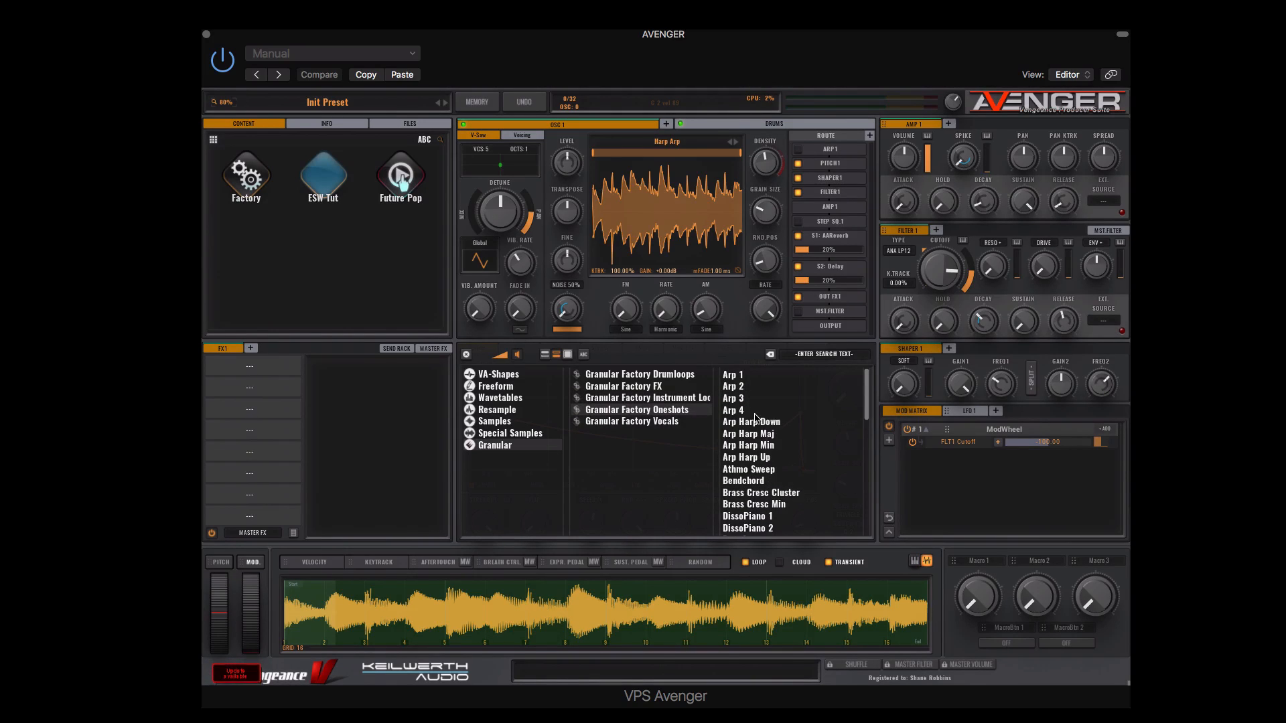
scroll(804, 454, down, 15)
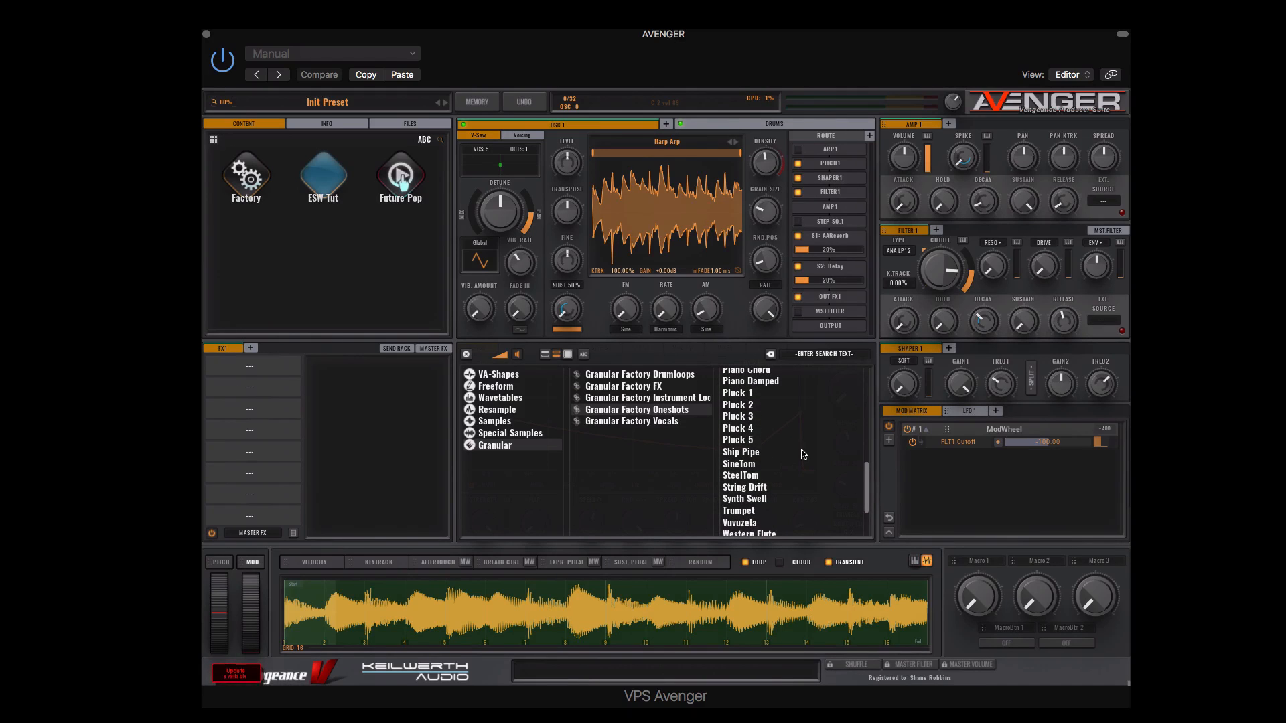
click(761, 443)
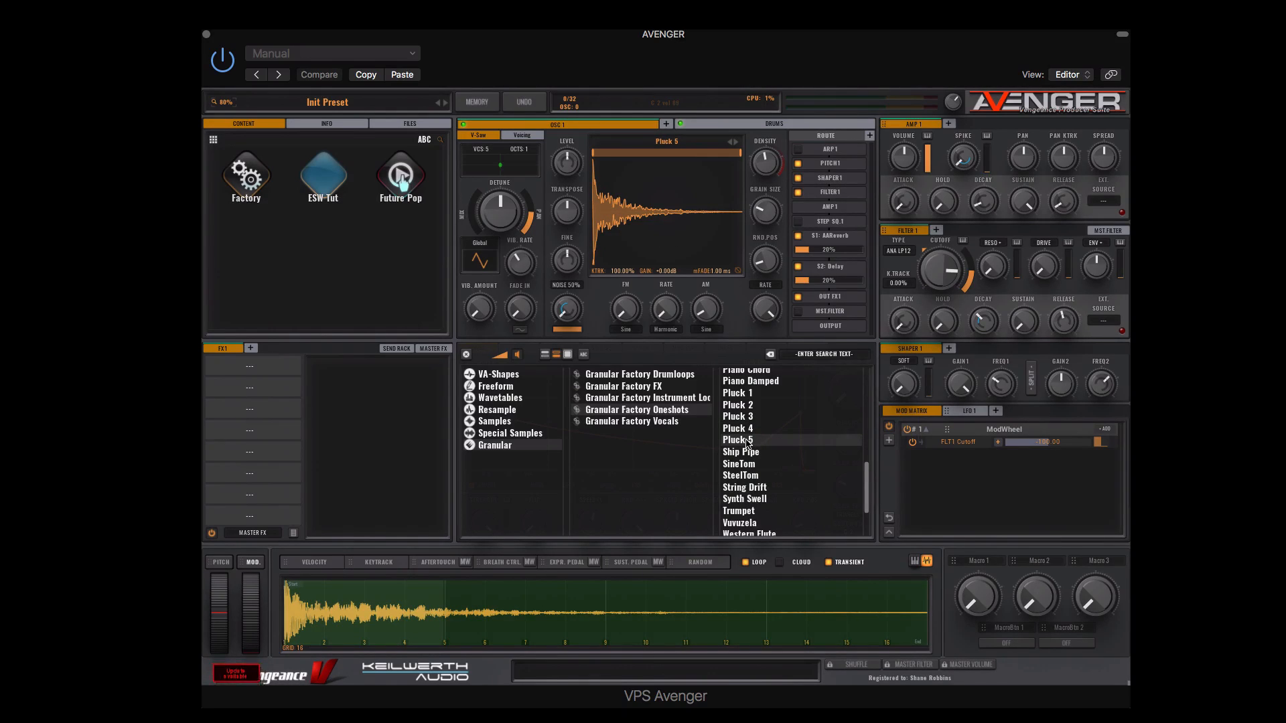
click(647, 399)
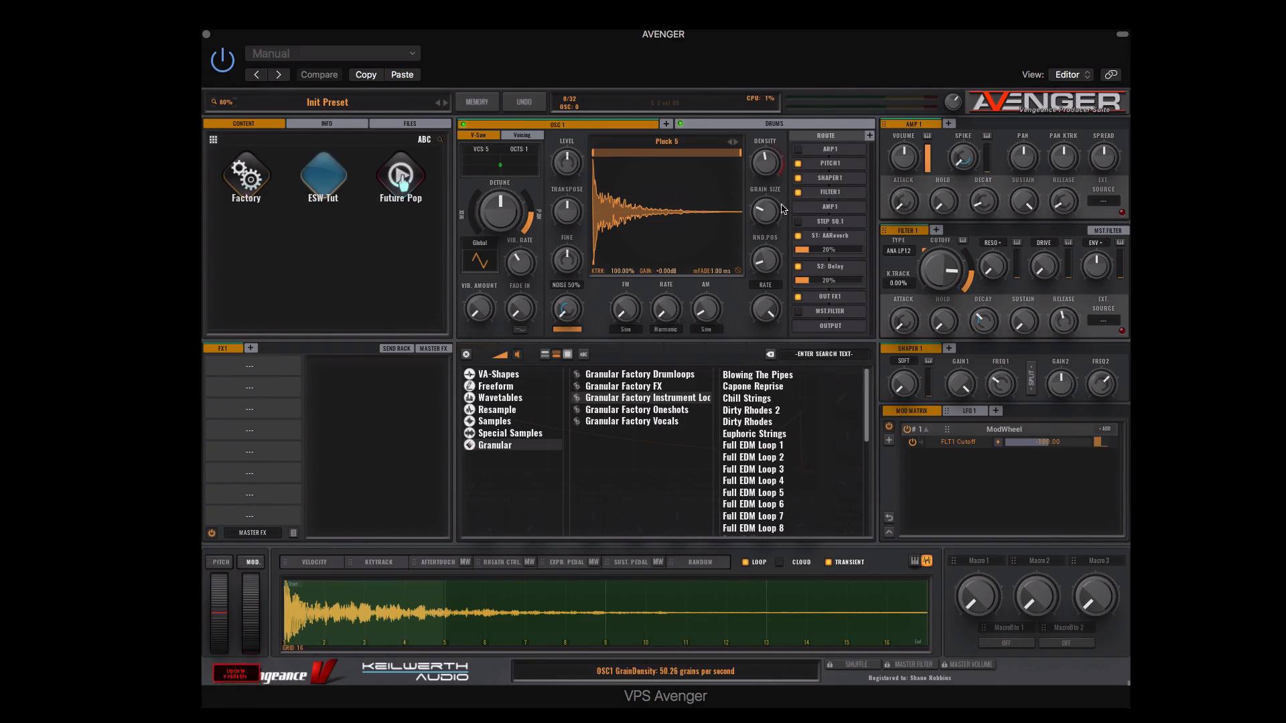
click(468, 355)
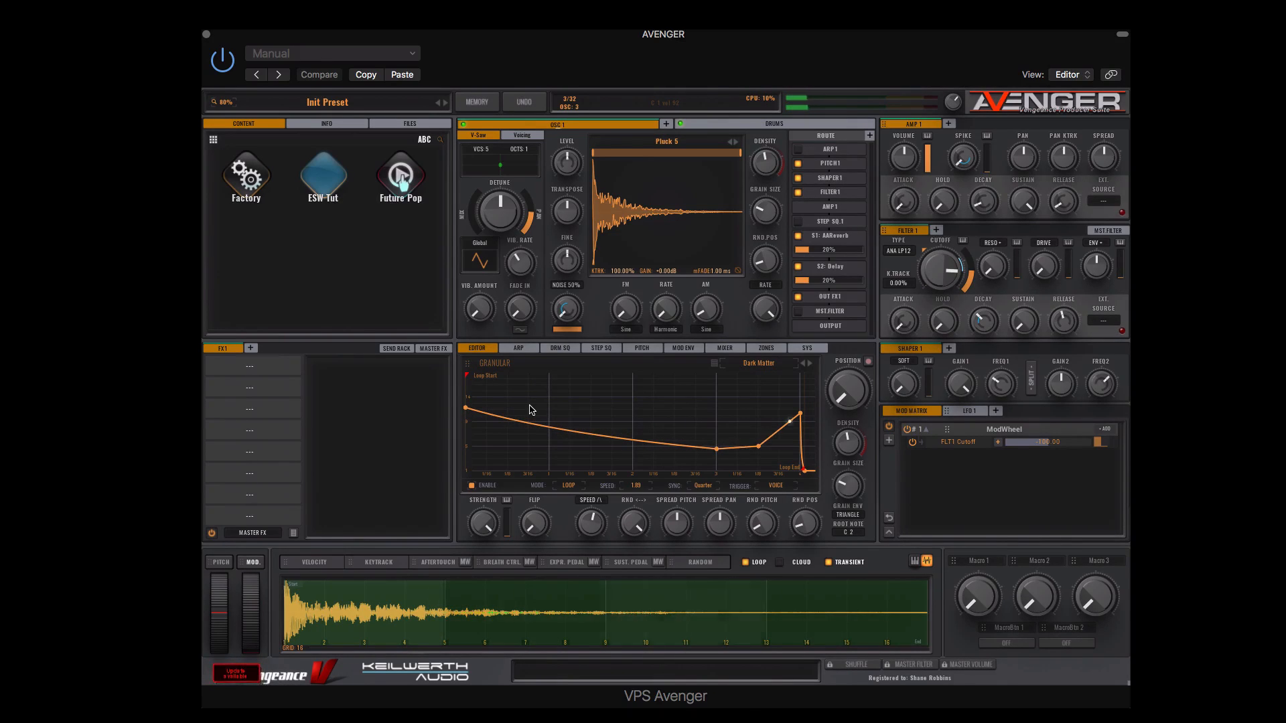
Load the Remix preset into the OSC 1 granular envelope.
mouse_move(468, 410)
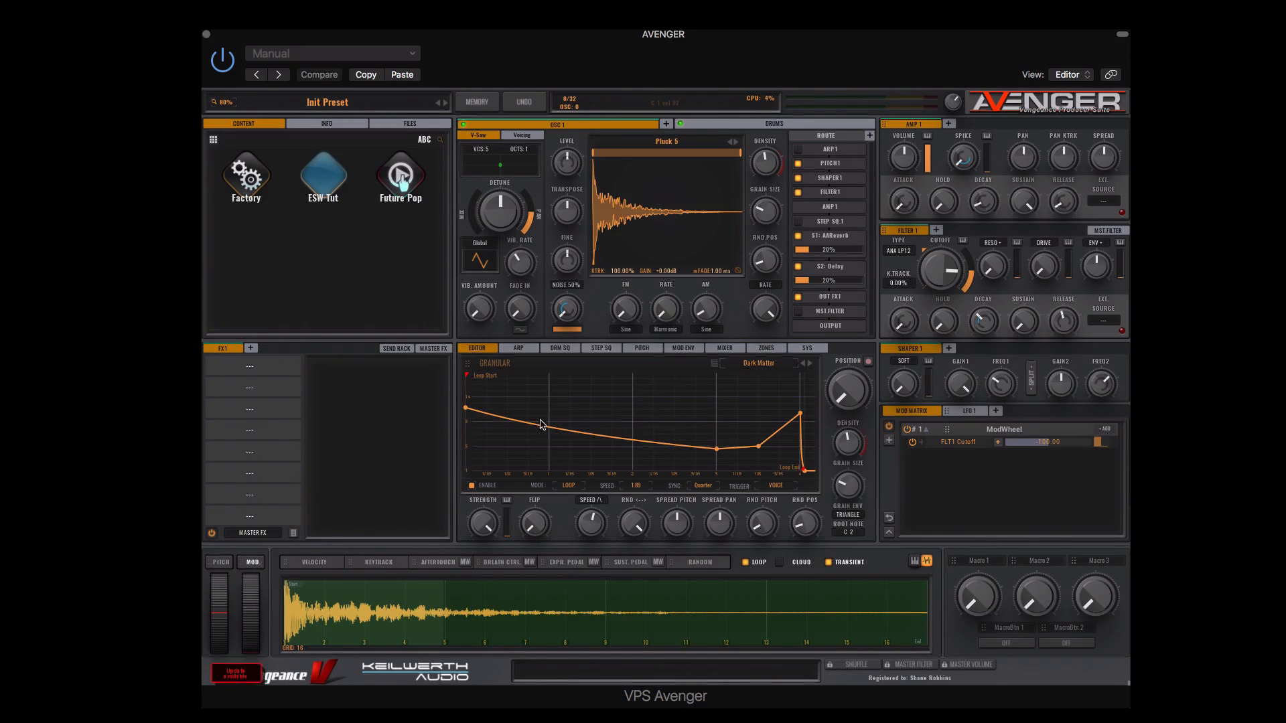
mouse_move(543, 430)
click(764, 368)
scroll(795, 457, down, 10)
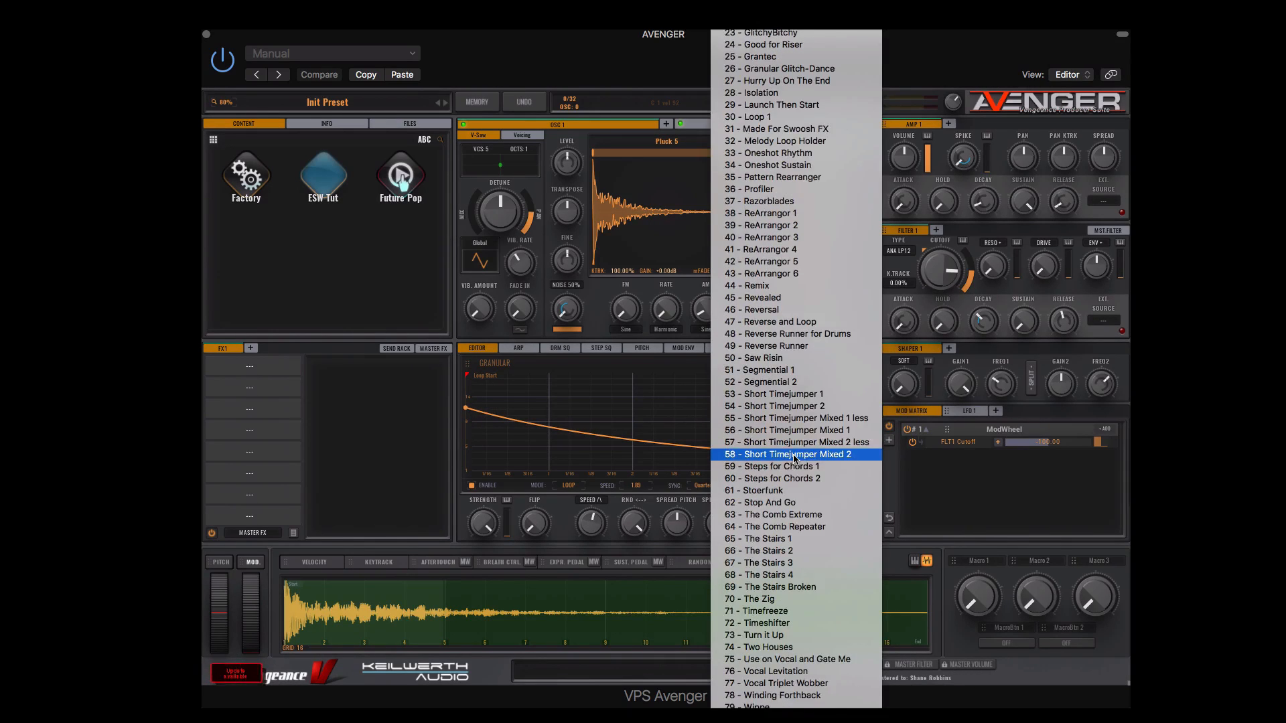
click(756, 287)
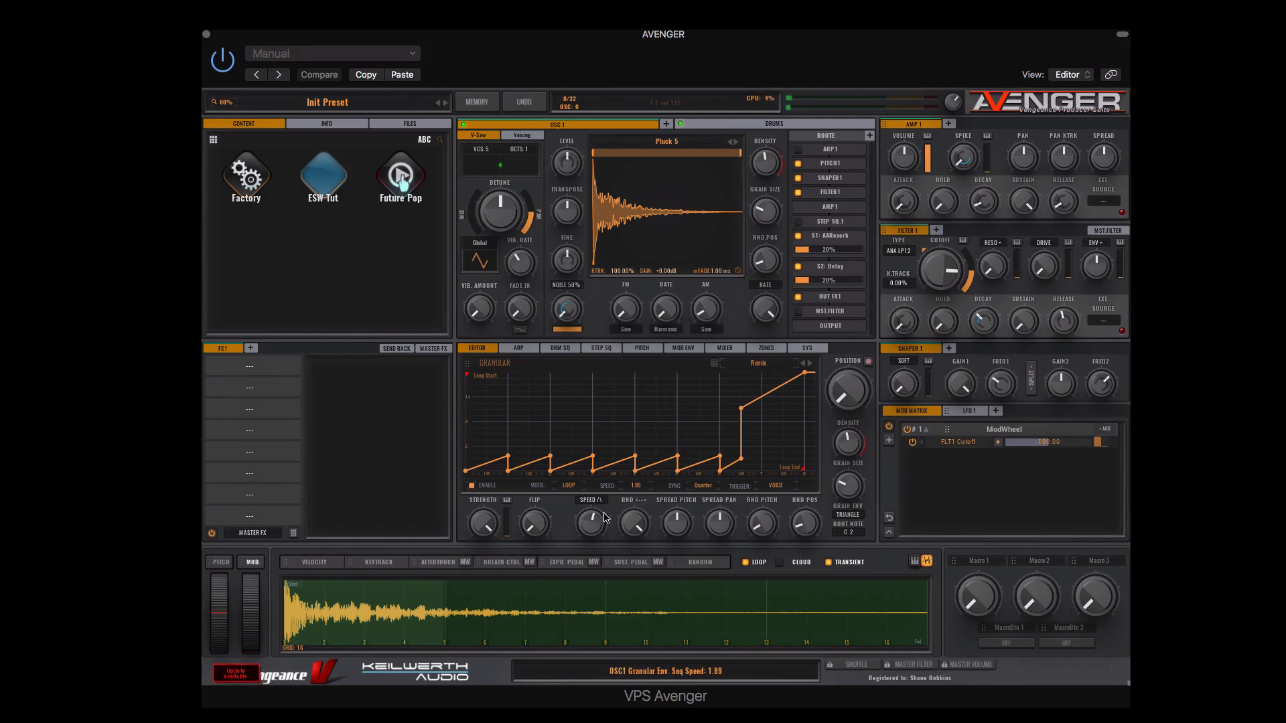
Set the granular envelope speed to 4.40, raise its start point to the maximum and lift the first peak to 29.04%.
drag(599, 520, 600, 507)
drag(467, 472, 466, 373)
drag(508, 456, 511, 442)
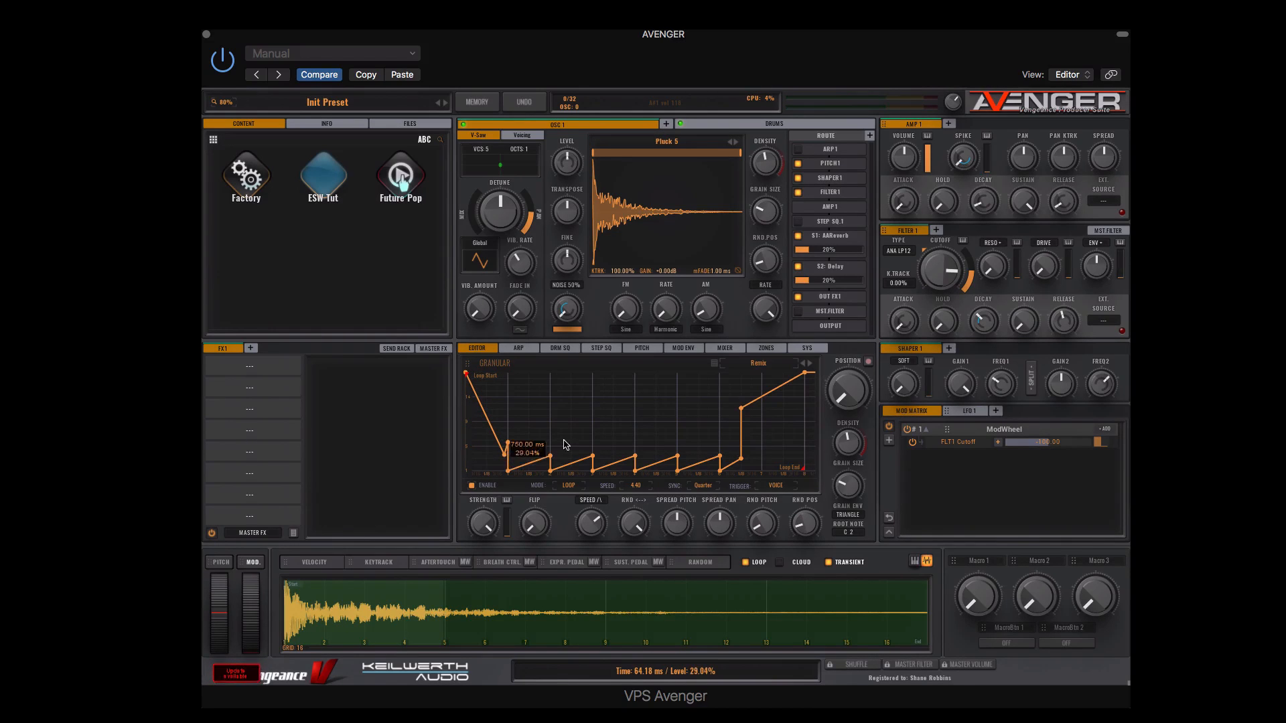
Dismiss the granular envelope preset list without loading another preset and initialize all synth settings.
click(770, 365)
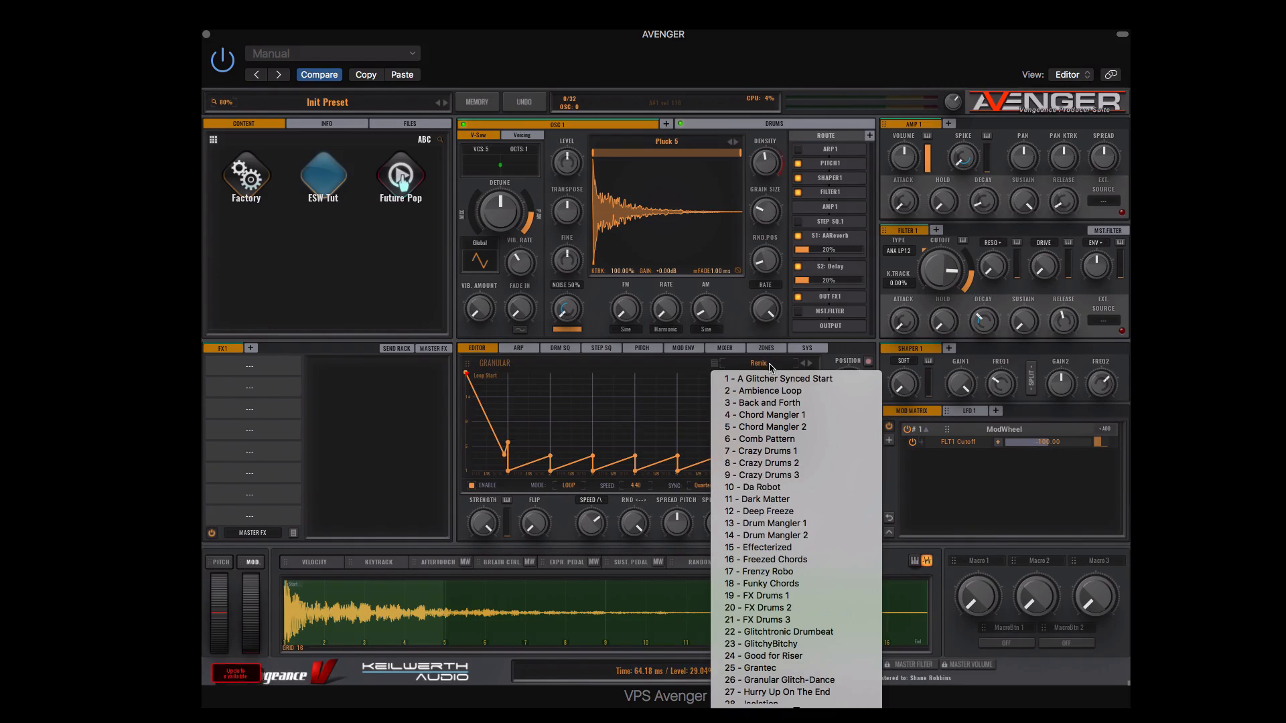
click(663, 402)
click(487, 104)
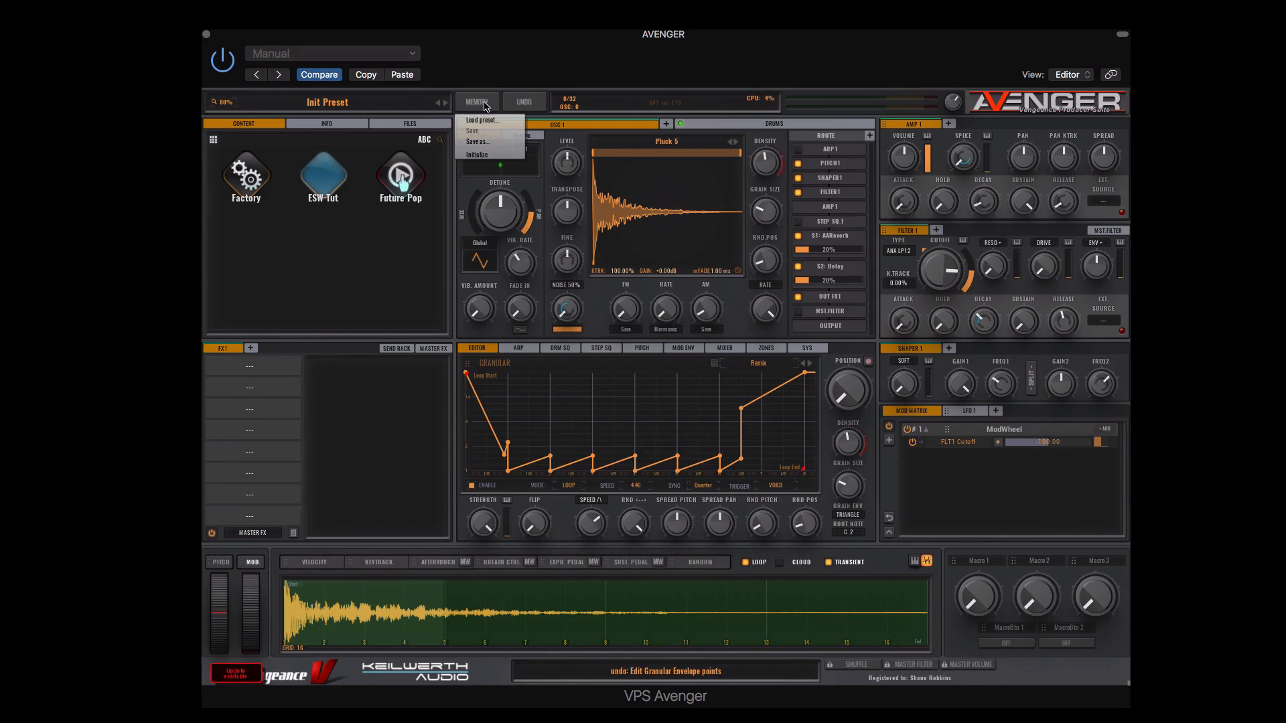
click(491, 157)
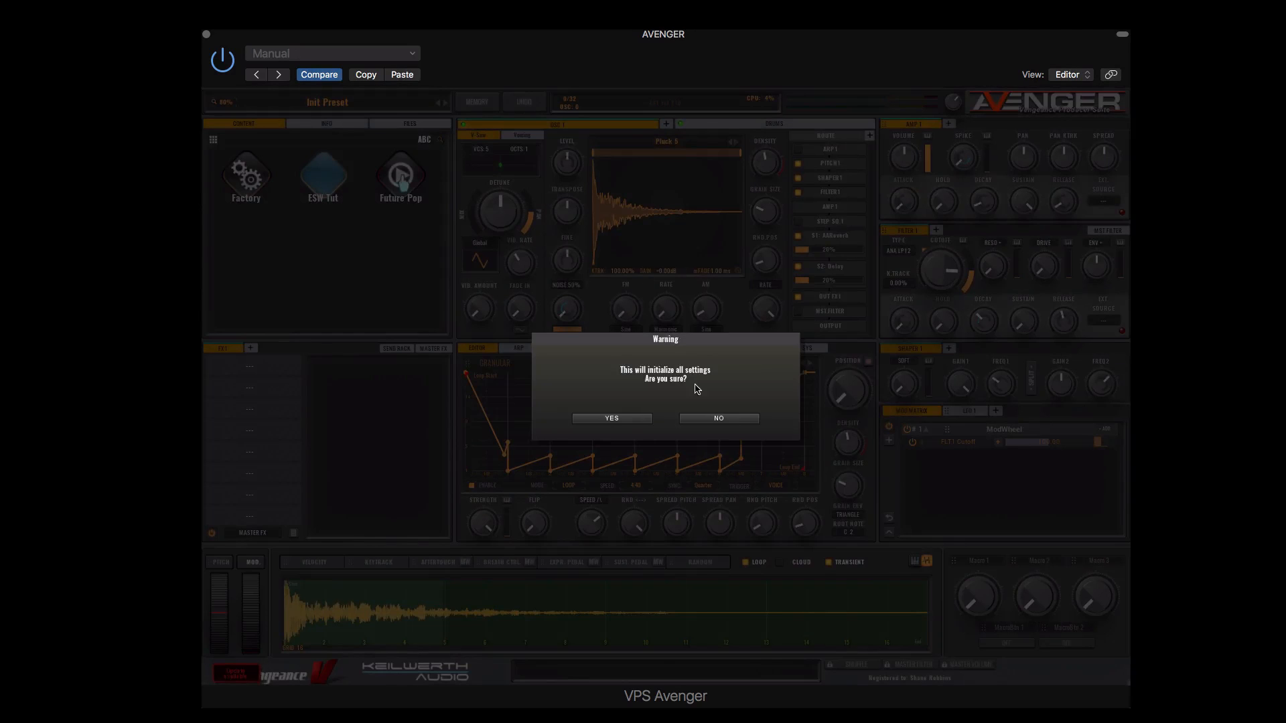
click(623, 419)
Load the granular Pluck 5 sample from Granular Factory Oneshots into OSC 1 and close the sound browser.
click(649, 146)
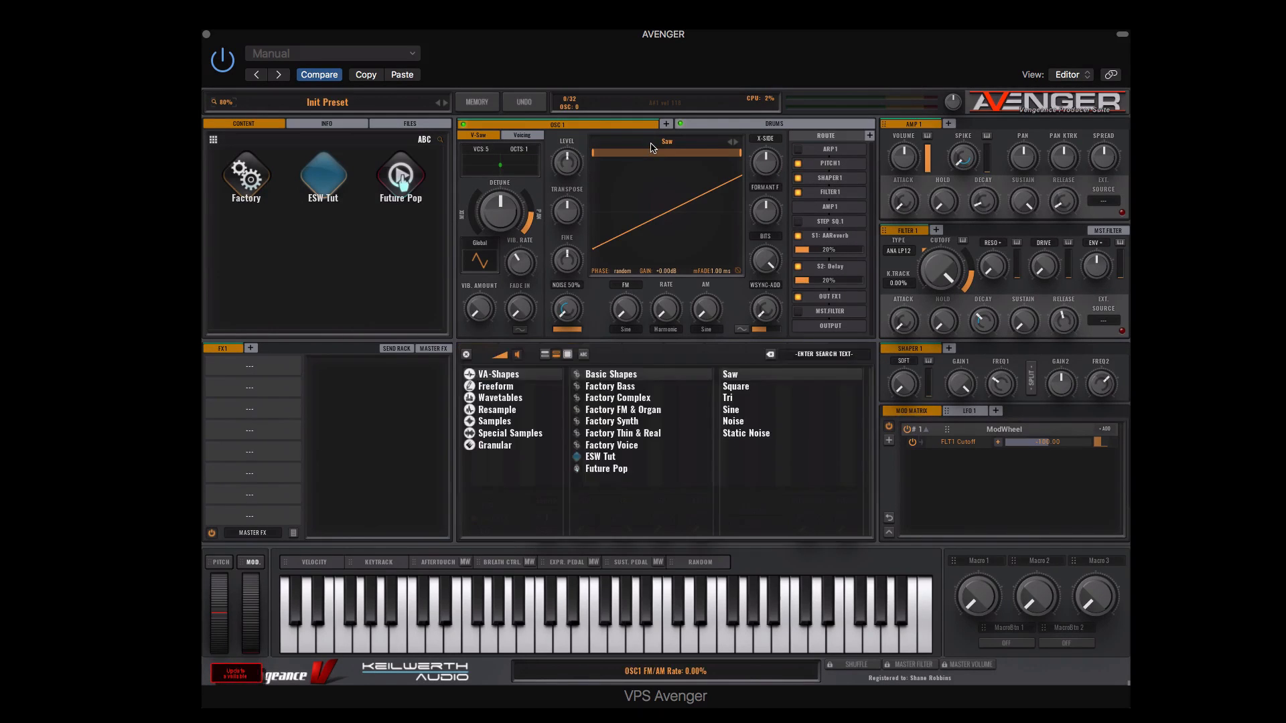
click(522, 446)
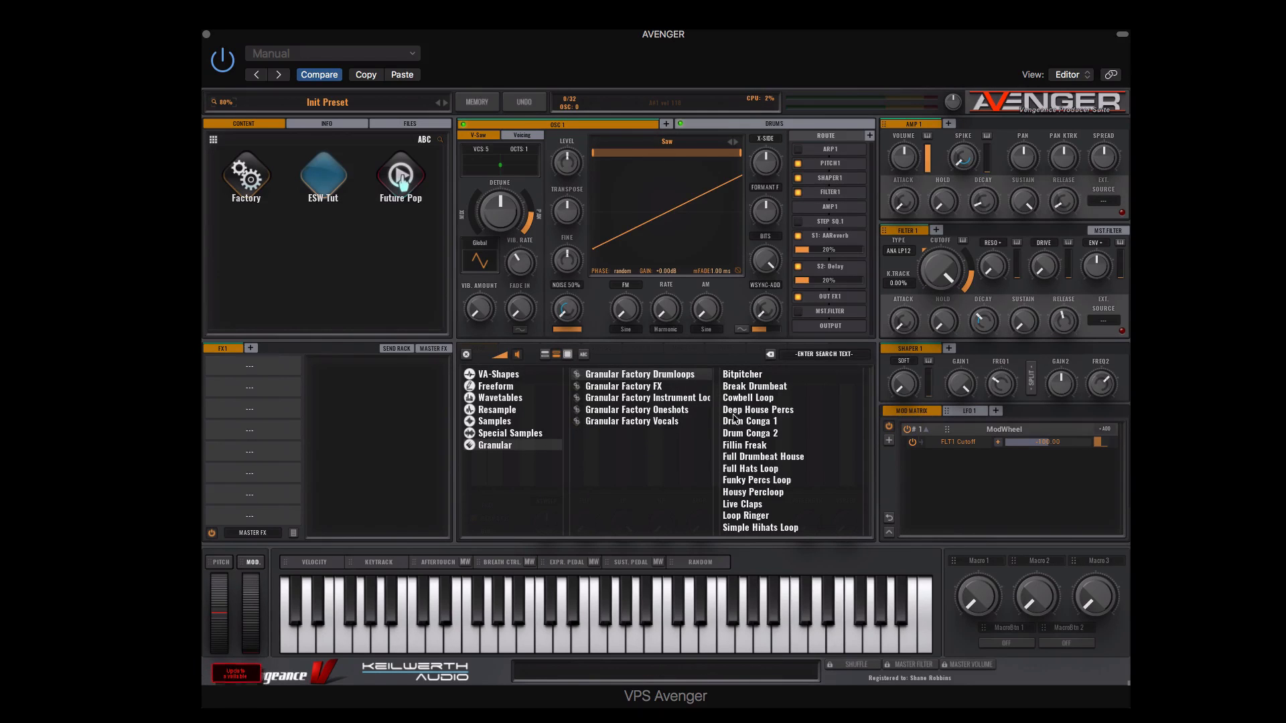
click(678, 412)
scroll(764, 434, down, 6)
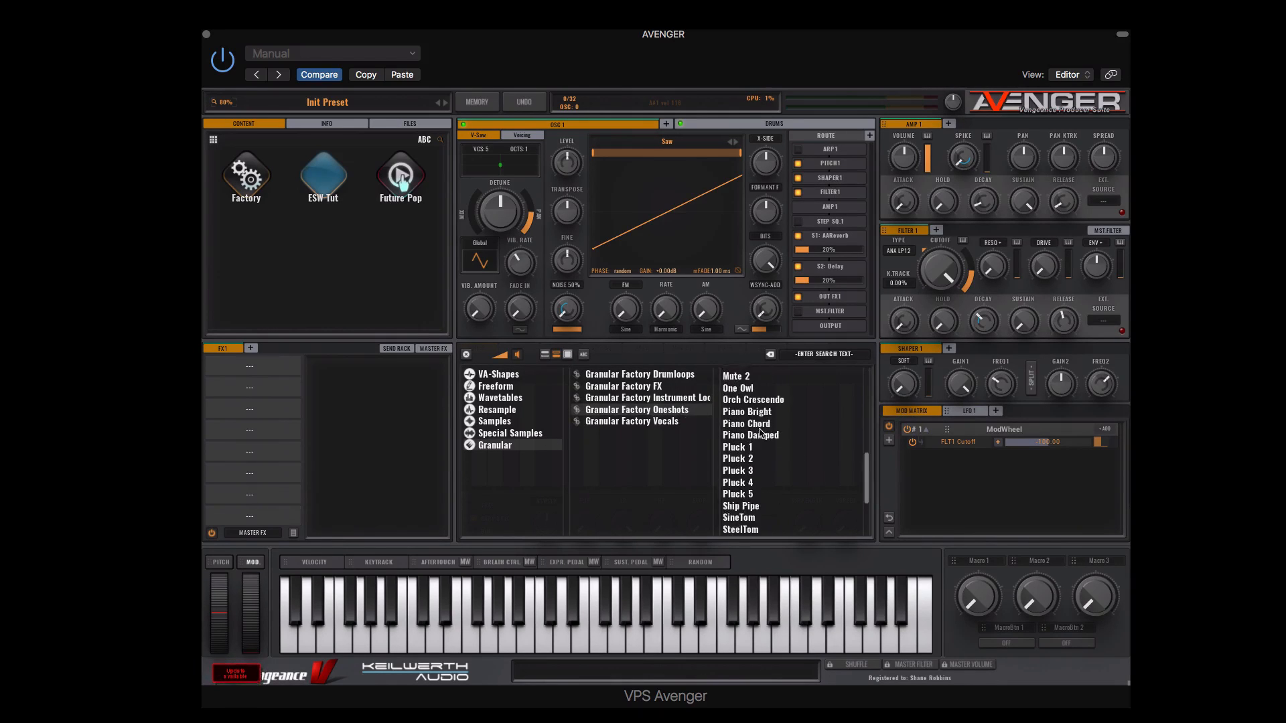
scroll(769, 469, down, 2)
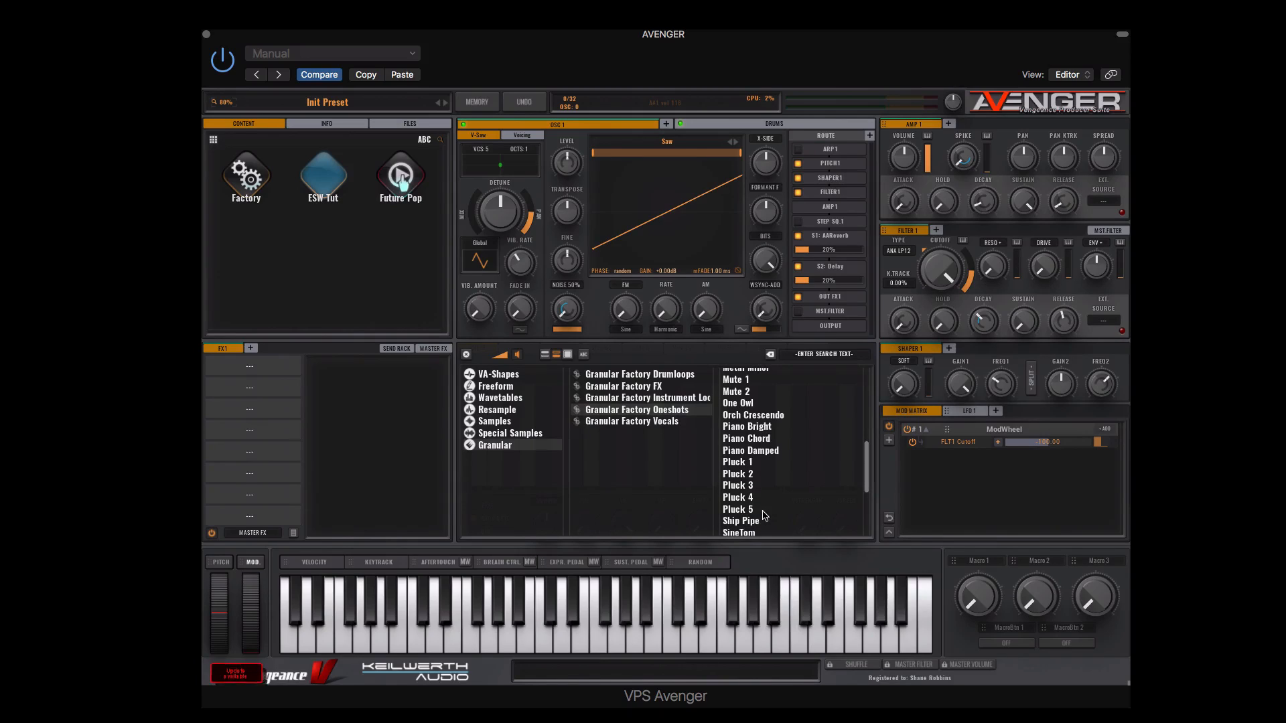
click(769, 507)
click(466, 355)
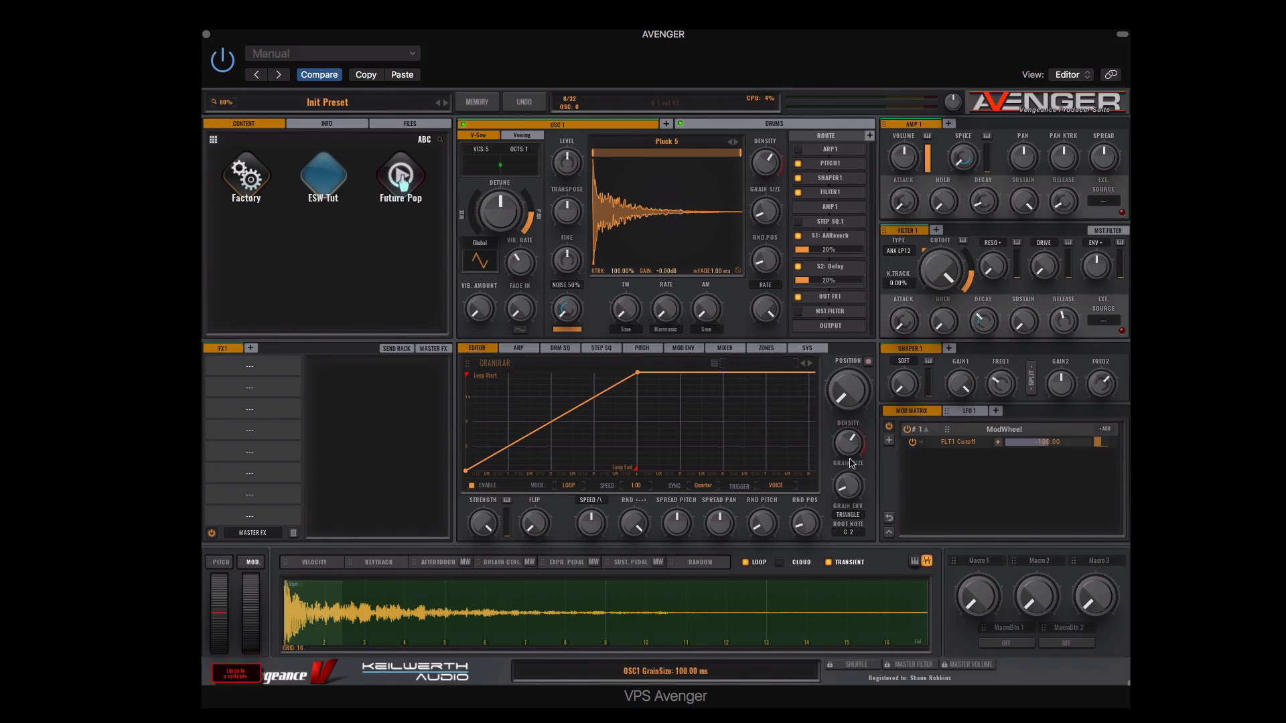
Sweep the OSC 1 grain density between its minimum and 200 grains per second, ending on a moderate density.
drag(847, 443, 848, 535)
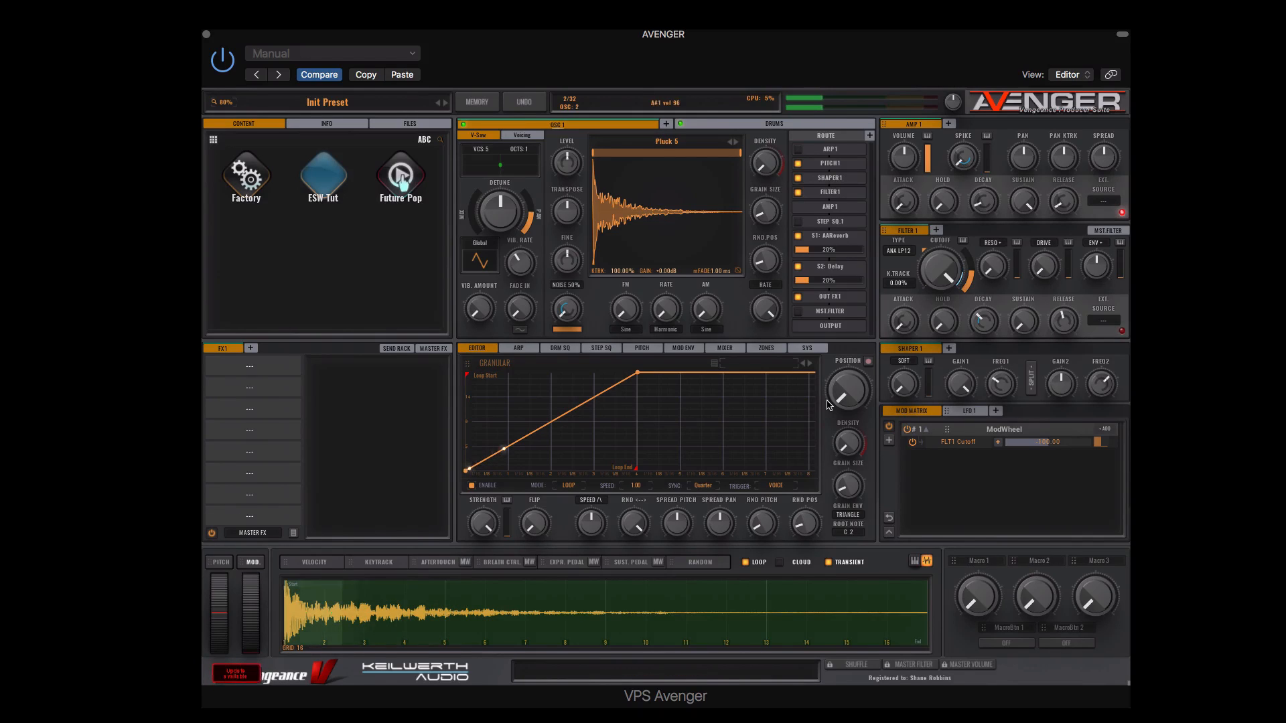
drag(852, 441, 850, 283)
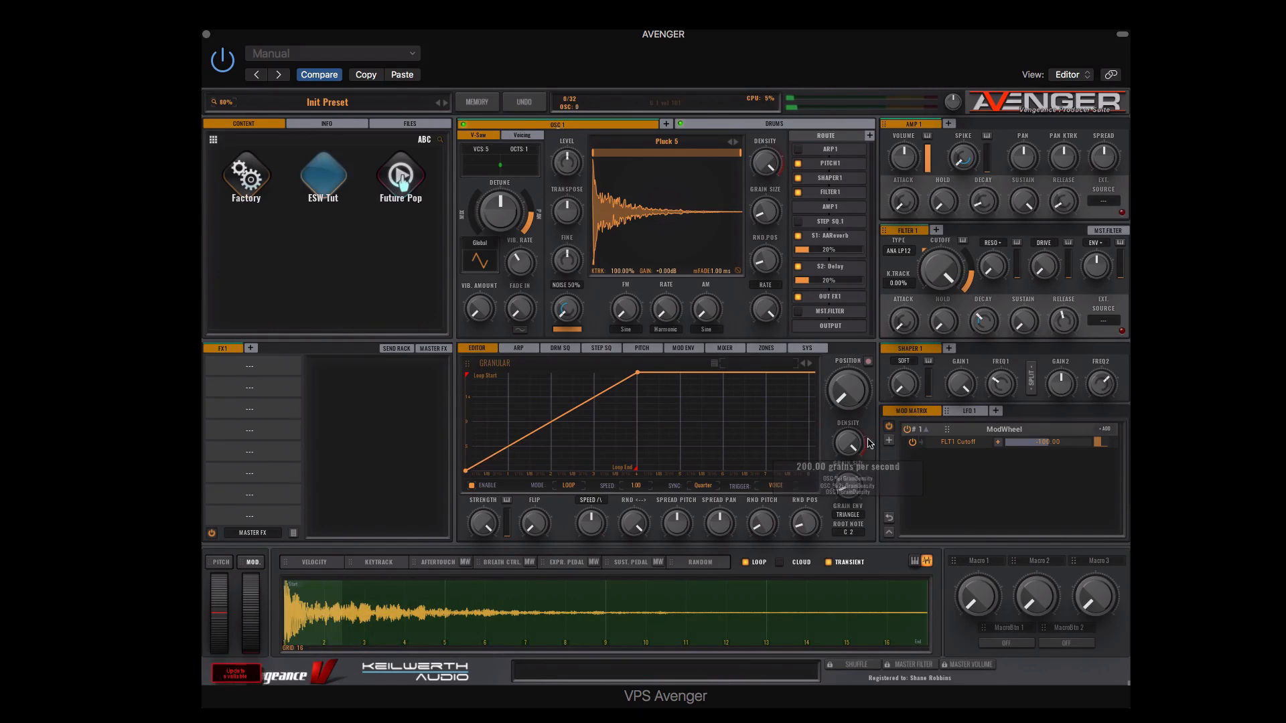
drag(846, 446, 846, 447)
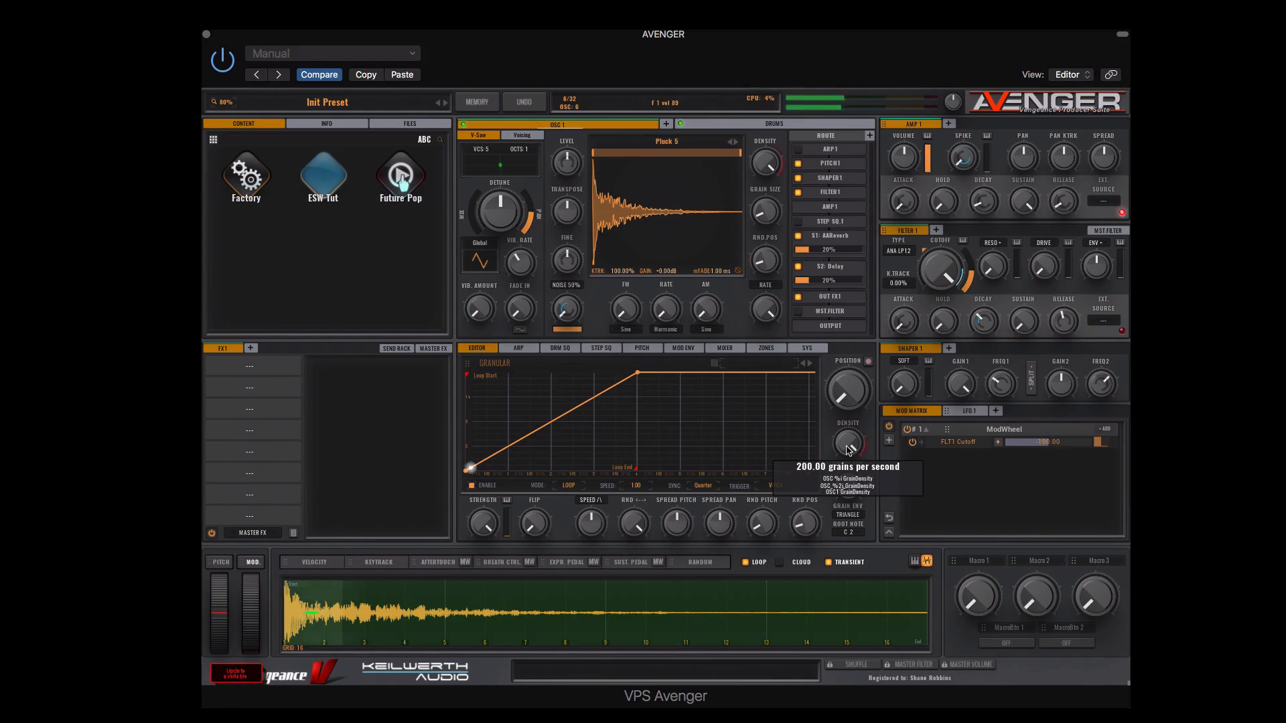
drag(848, 450, 849, 715)
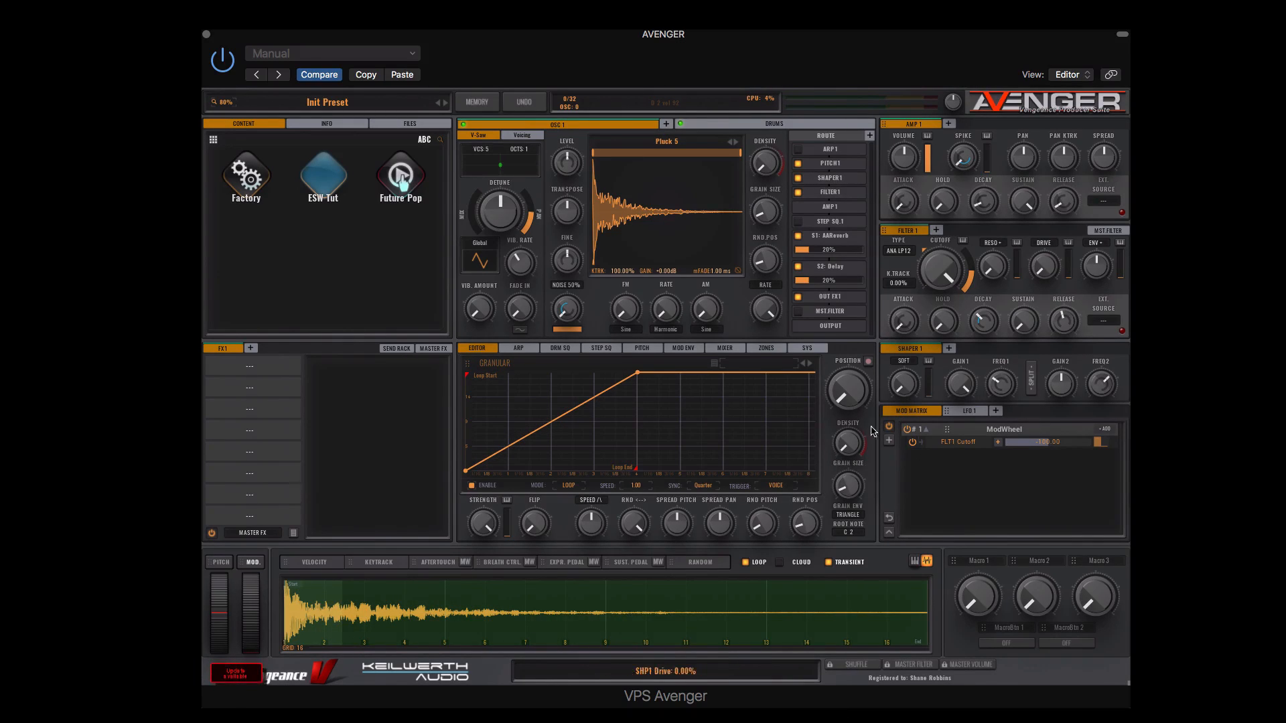
drag(853, 439, 853, 361)
Try large and small OSC 1 grain sizes, settling near the middle of the range.
mouse_move(853, 479)
mouse_down()
mouse_move(853, 450)
mouse_move(852, 481)
mouse_move(844, 454)
mouse_move(846, 472)
mouse_up()
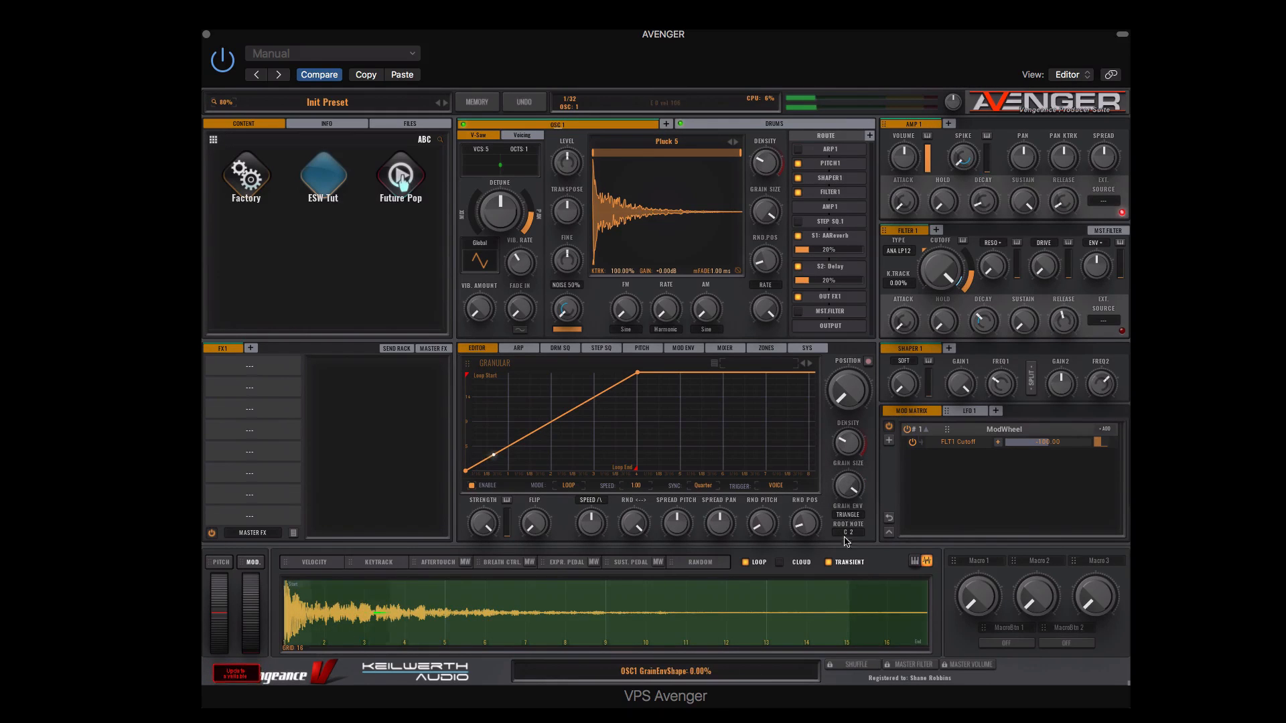
mouse_move(847, 493)
drag(847, 493, 840, 642)
mouse_move(835, 496)
mouse_down()
mouse_move(856, 448)
mouse_move(848, 490)
mouse_up()
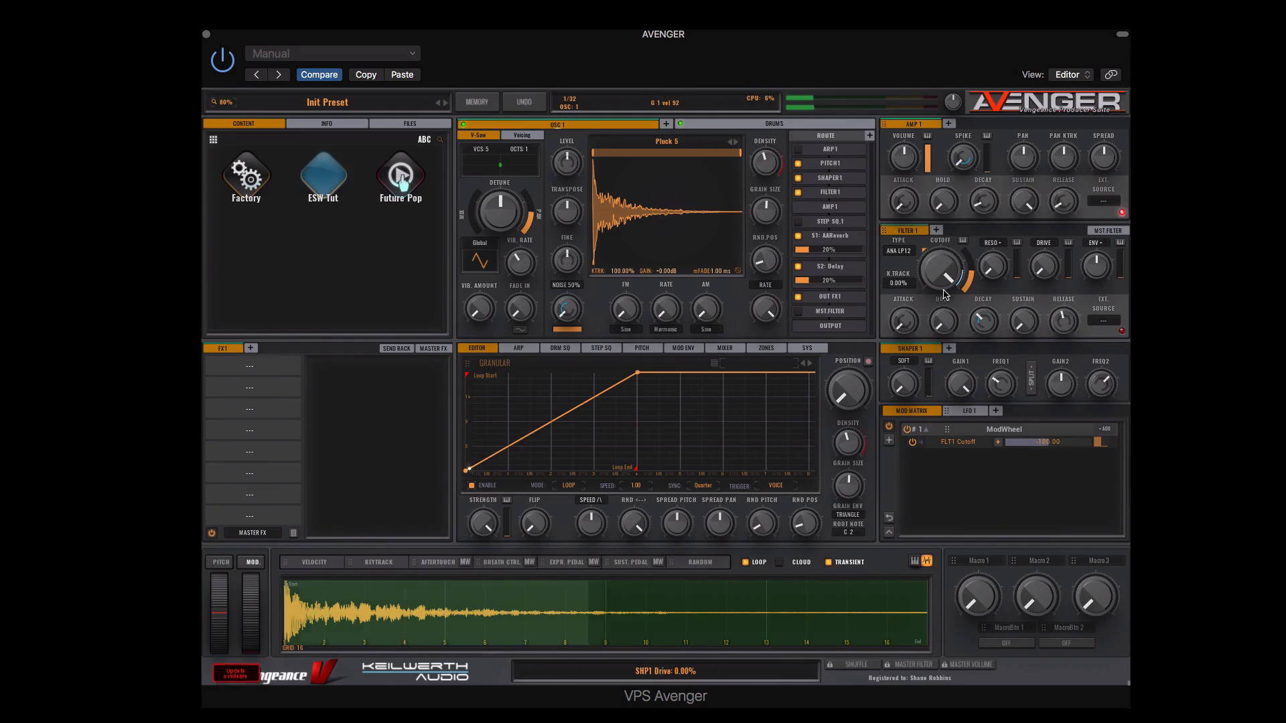
mouse_move(945, 289)
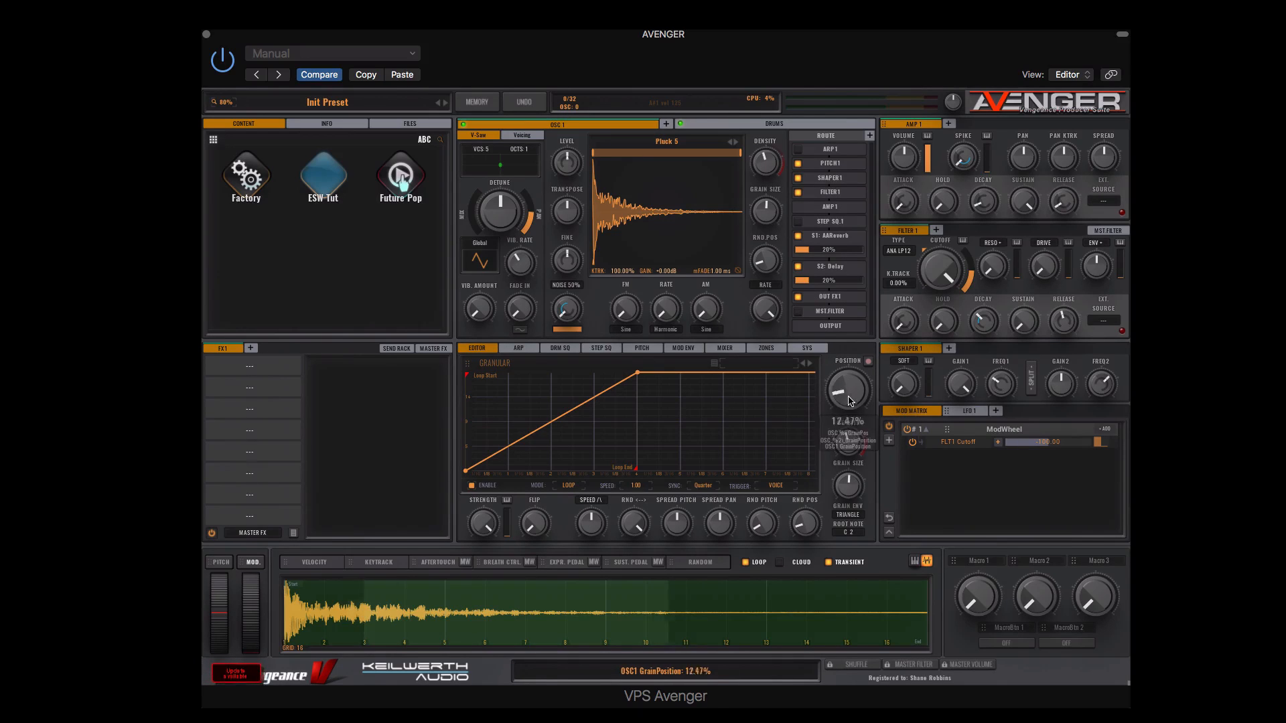
Set the OSC 1 grain size to 398.41 ms, the density to 51.69 grains per second and the position to 0%.
mouse_move(765, 218)
drag(765, 218, 764, 278)
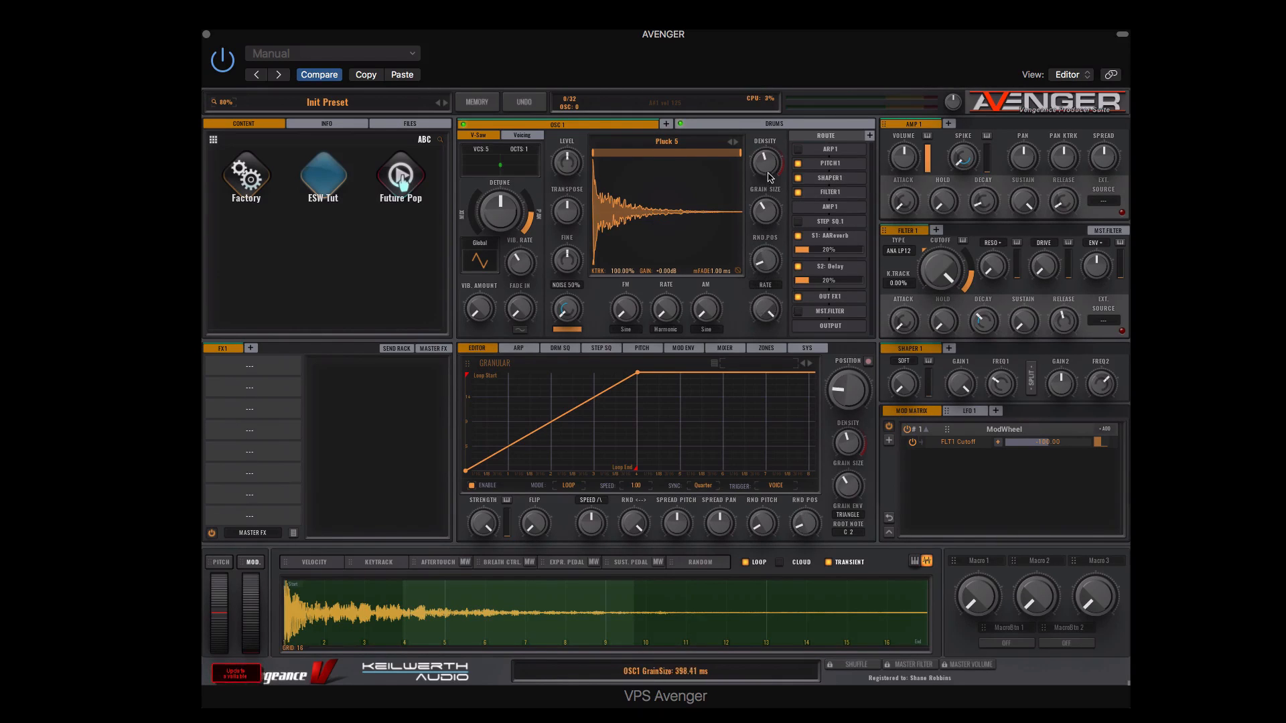
mouse_move(765, 165)
mouse_down()
mouse_move(766, 148)
mouse_move(764, 163)
mouse_up()
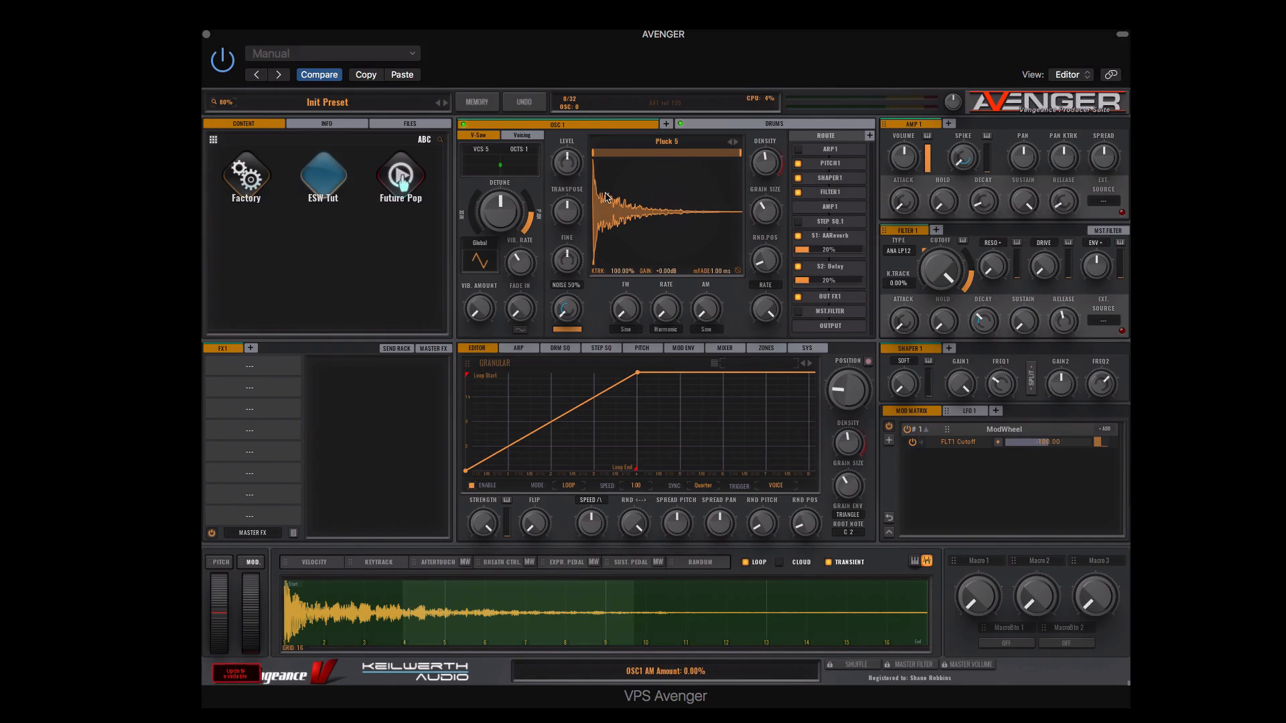
drag(857, 375, 835, 430)
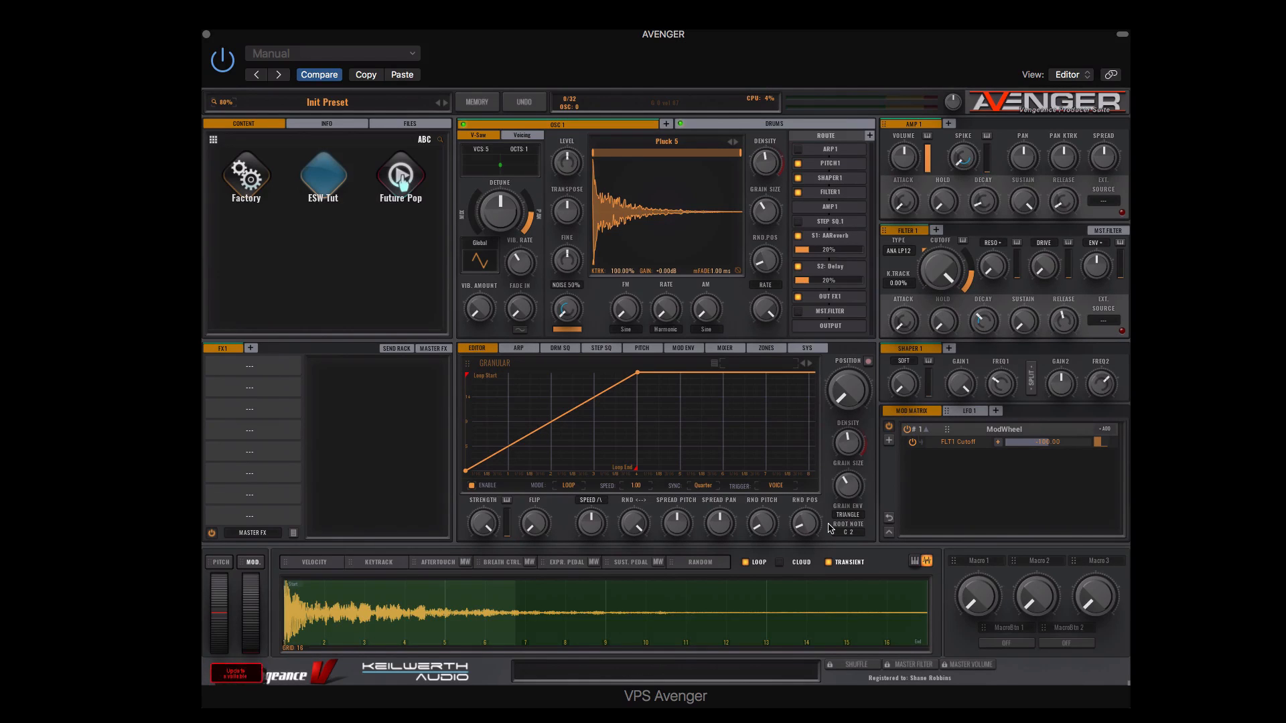
mouse_move(856, 442)
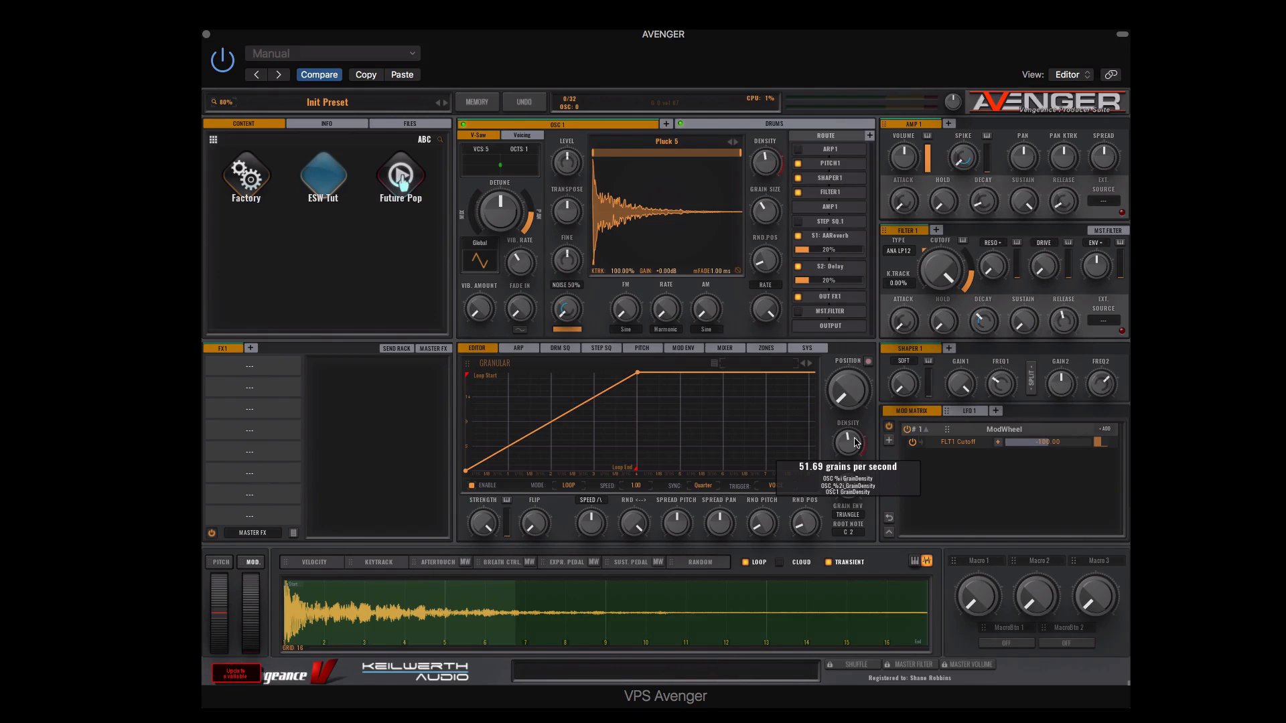
Slow the granular envelope speed to 0.12, raise the grain density close to its maximum and reduce the grain size.
mouse_move(796, 518)
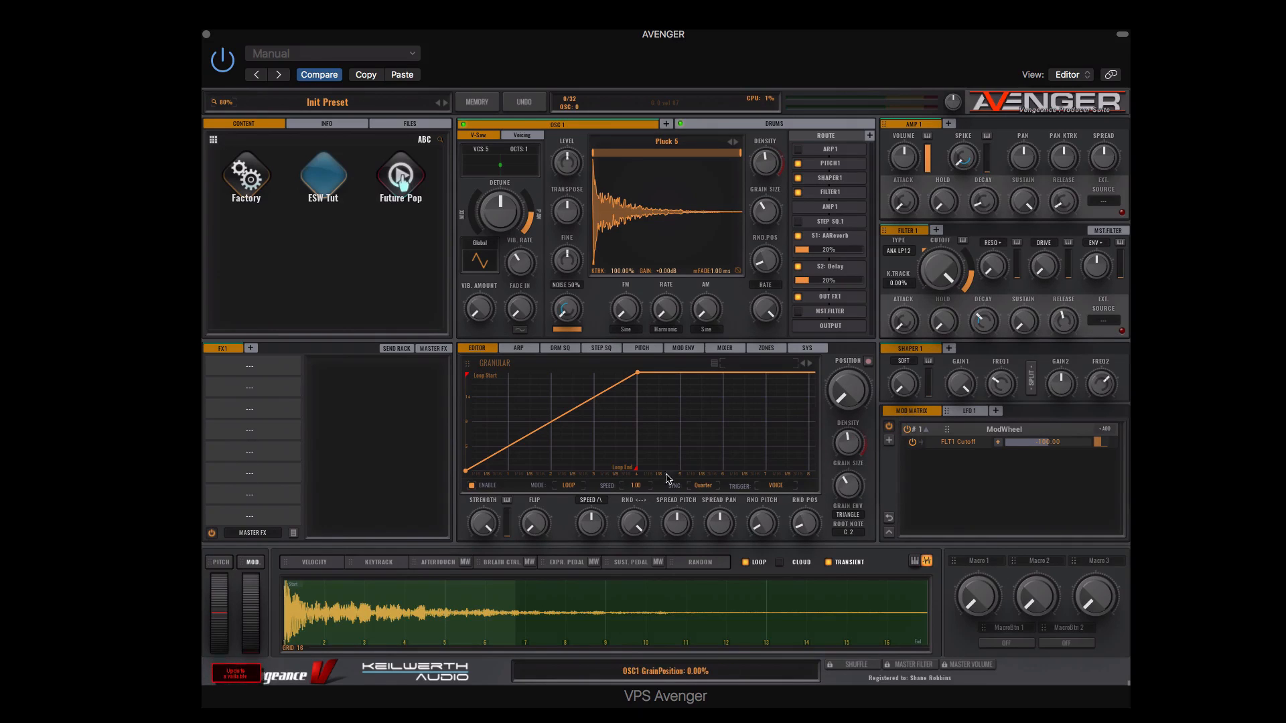
mouse_move(595, 524)
drag(595, 524, 605, 560)
drag(852, 442, 858, 388)
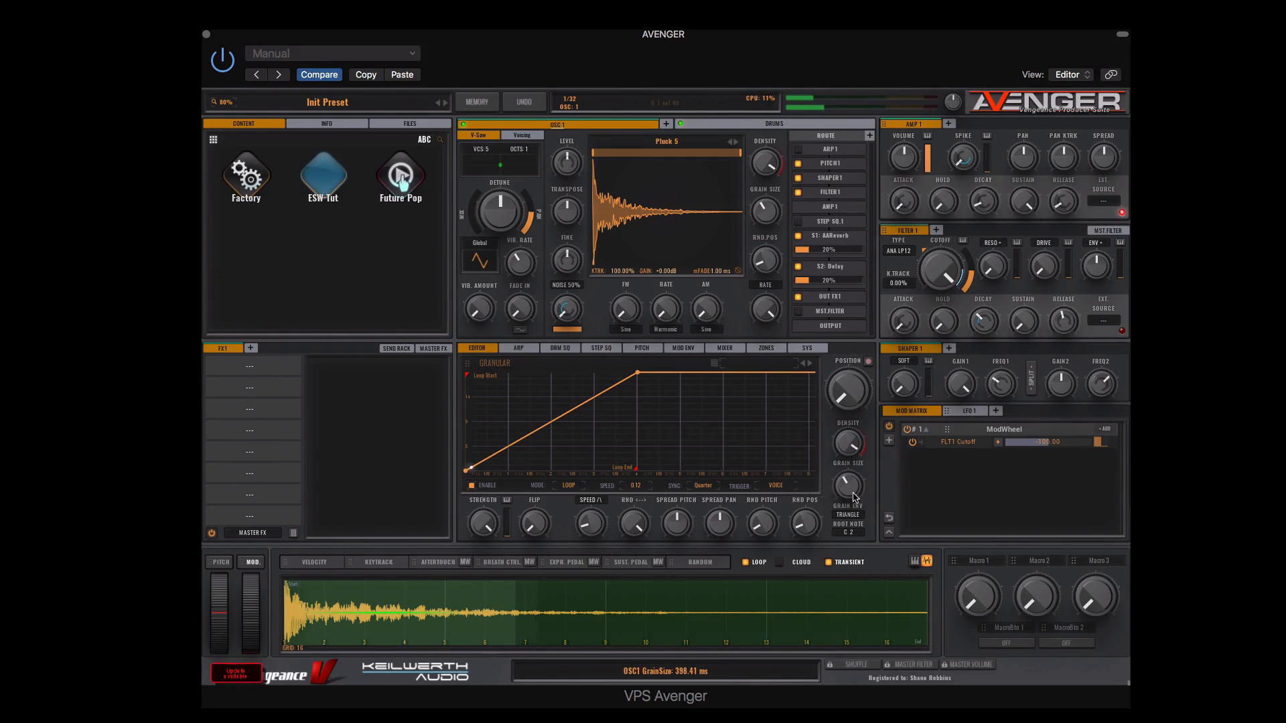
drag(851, 489, 847, 498)
Try granular envelope speeds of 0.25 and X10, settle on 4.46, and readjust the grain density and position.
drag(591, 521, 601, 464)
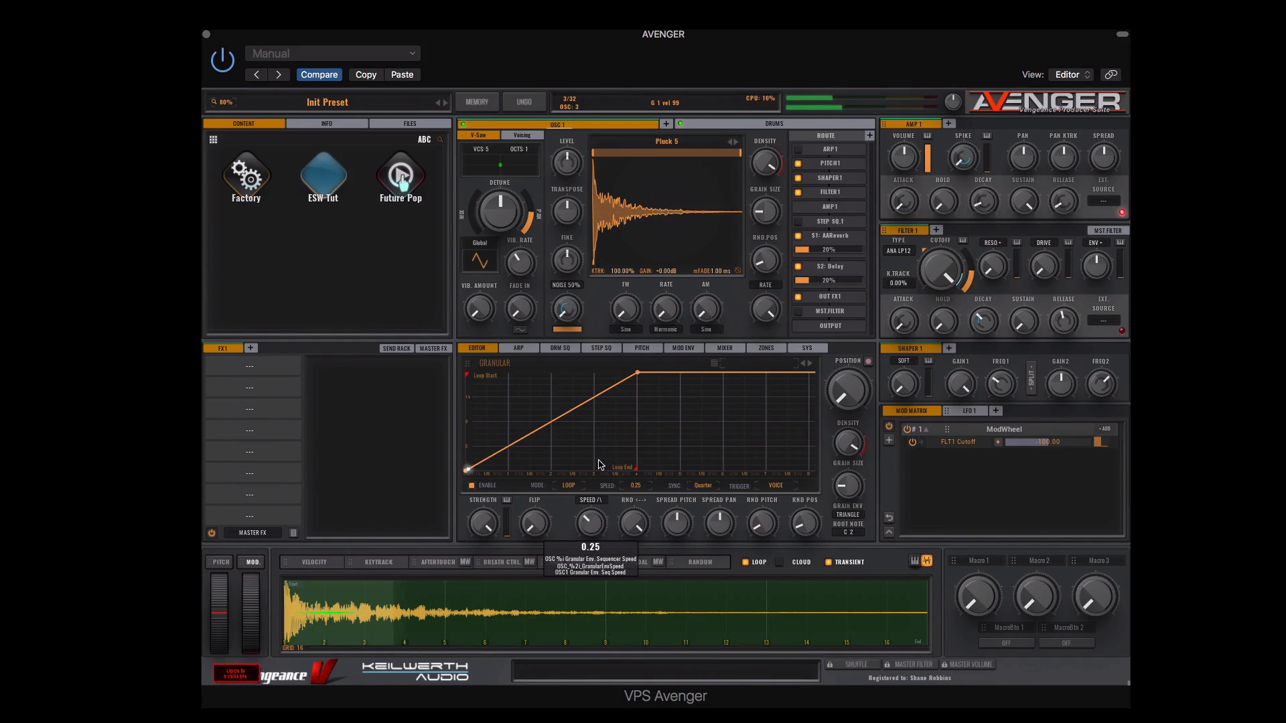
mouse_move(629, 485)
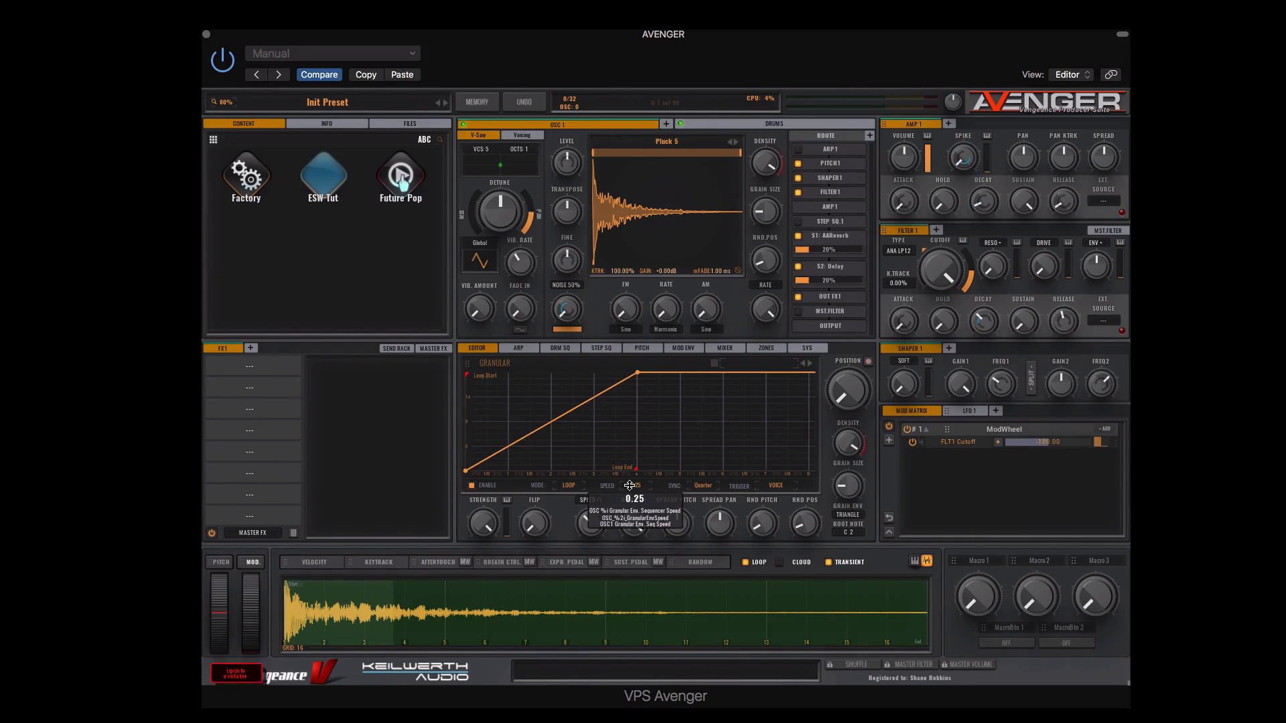
drag(629, 485, 597, 312)
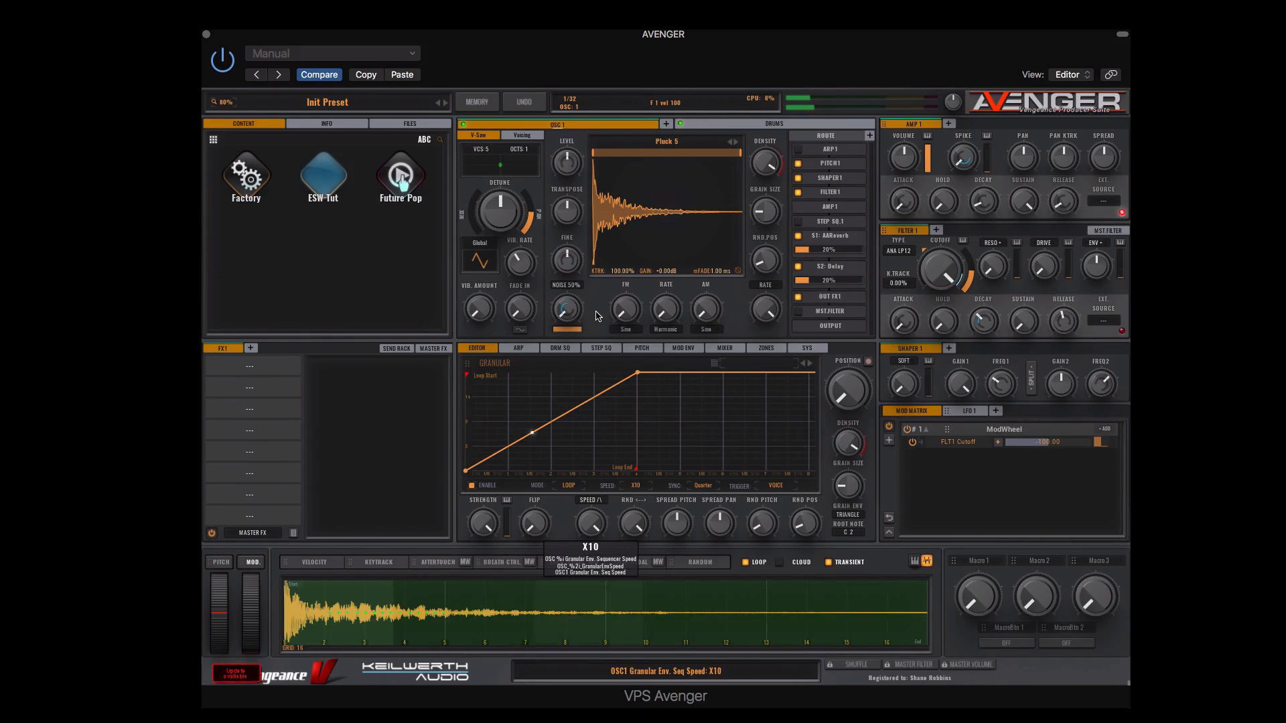
drag(591, 524, 583, 597)
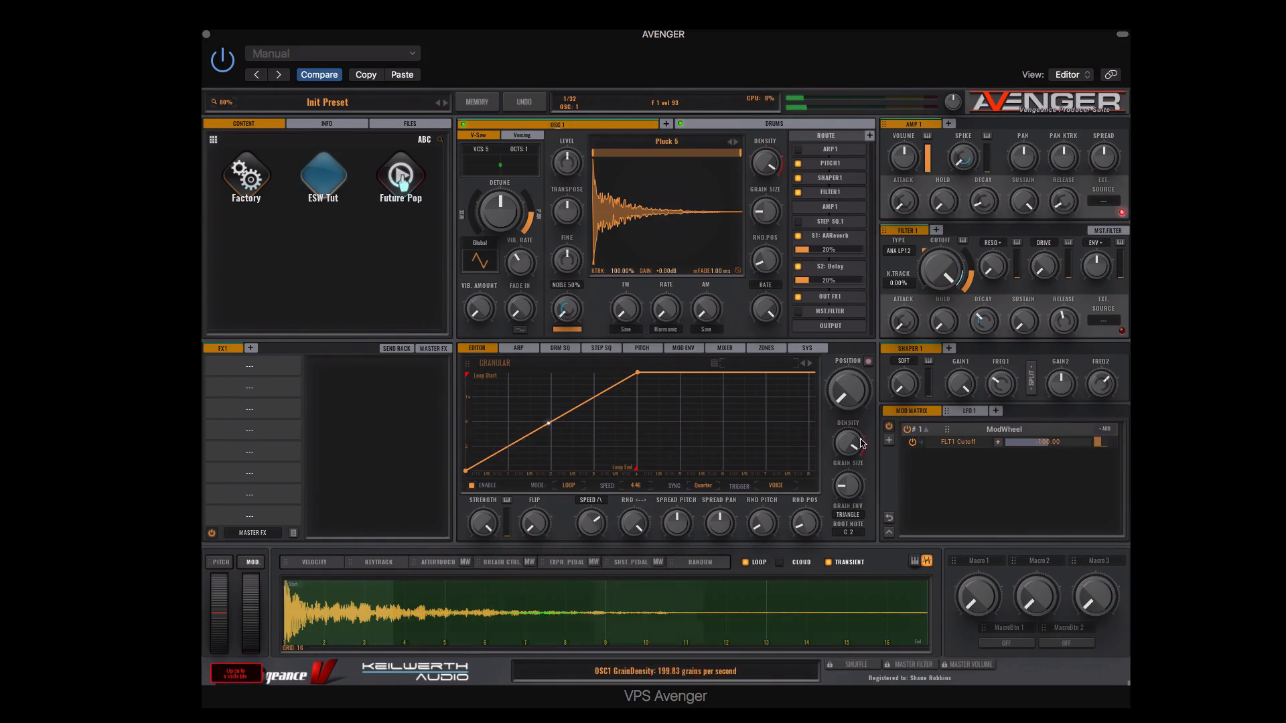
drag(861, 444, 855, 392)
mouse_move(600, 218)
mouse_down()
mouse_move(630, 218)
mouse_move(597, 217)
mouse_up()
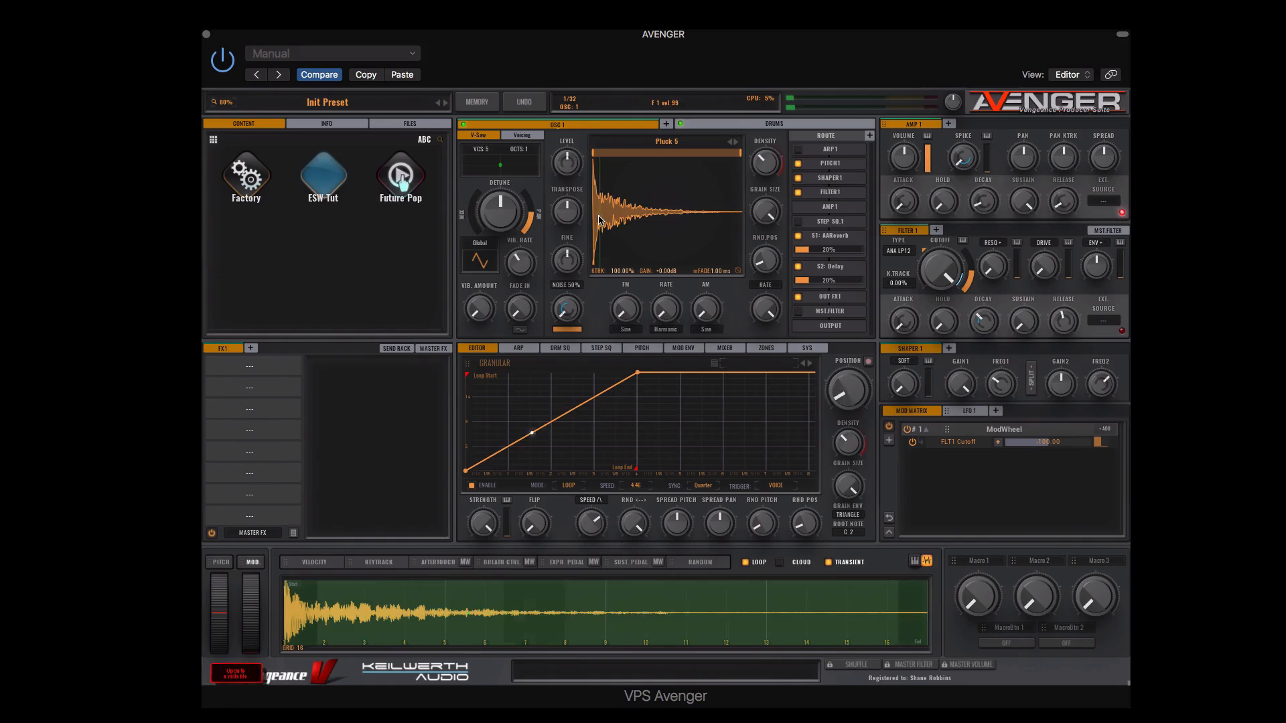
Audition the Piano Bright and Piano Damped granular oneshots in OSC 1.
click(662, 142)
click(766, 450)
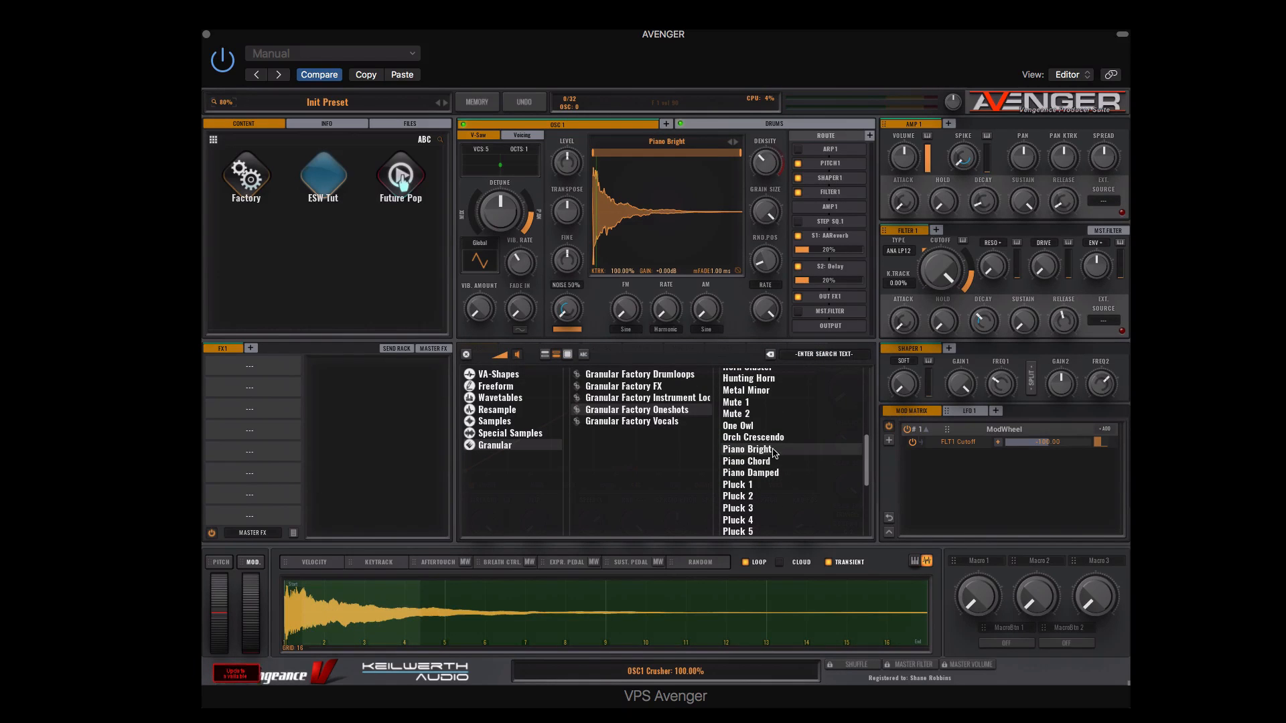
click(771, 473)
Load Full EDM Loop 2 from the Granular Factory instrument loops into OSC 1 and close the sound browser.
click(681, 400)
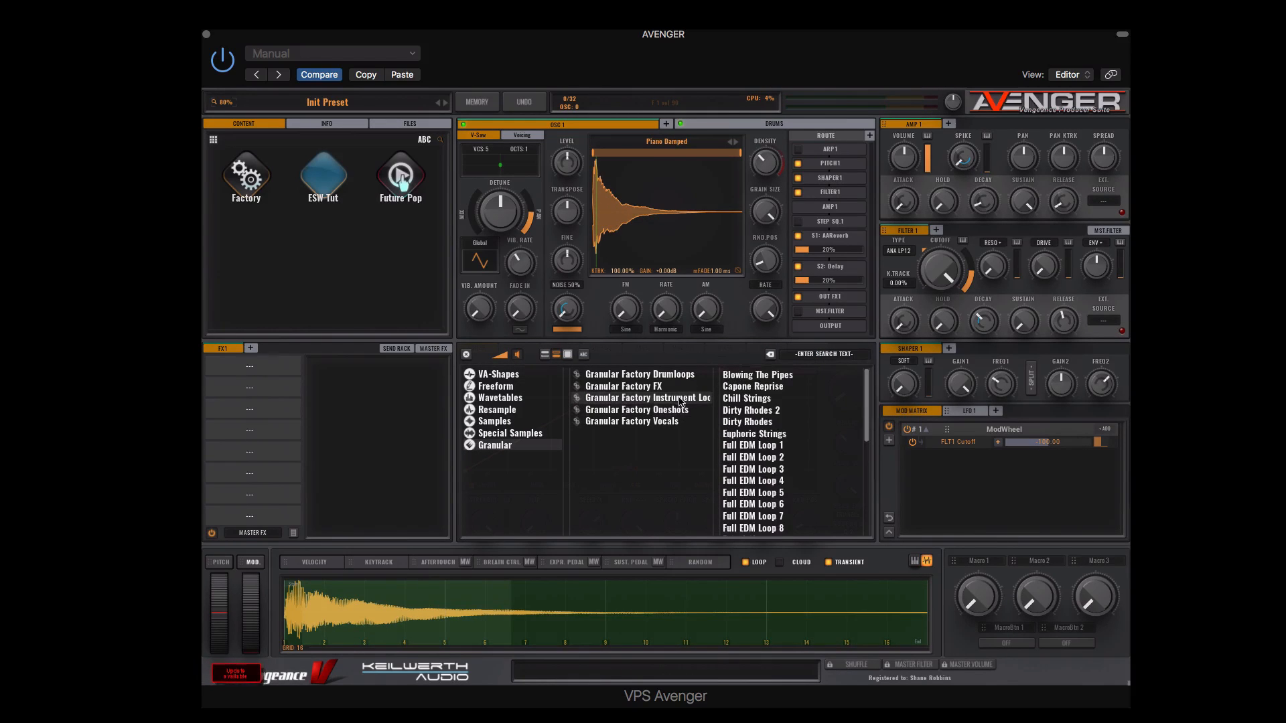
click(781, 457)
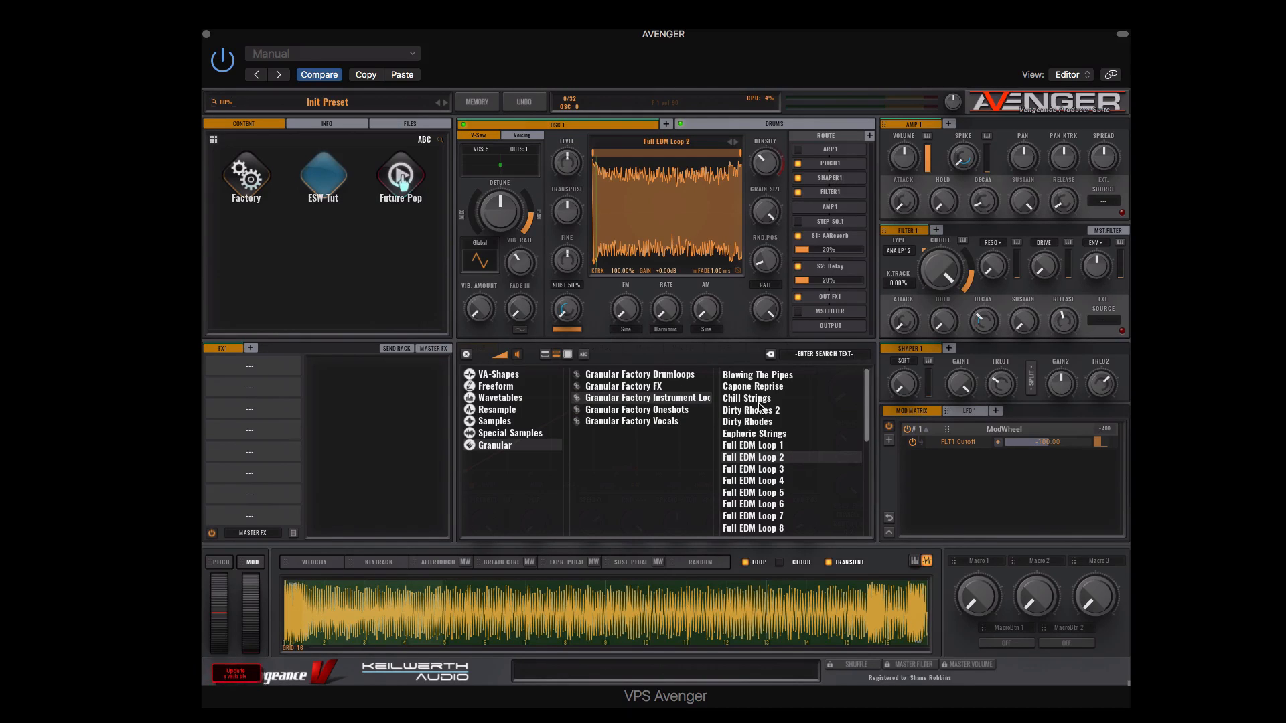
click(466, 354)
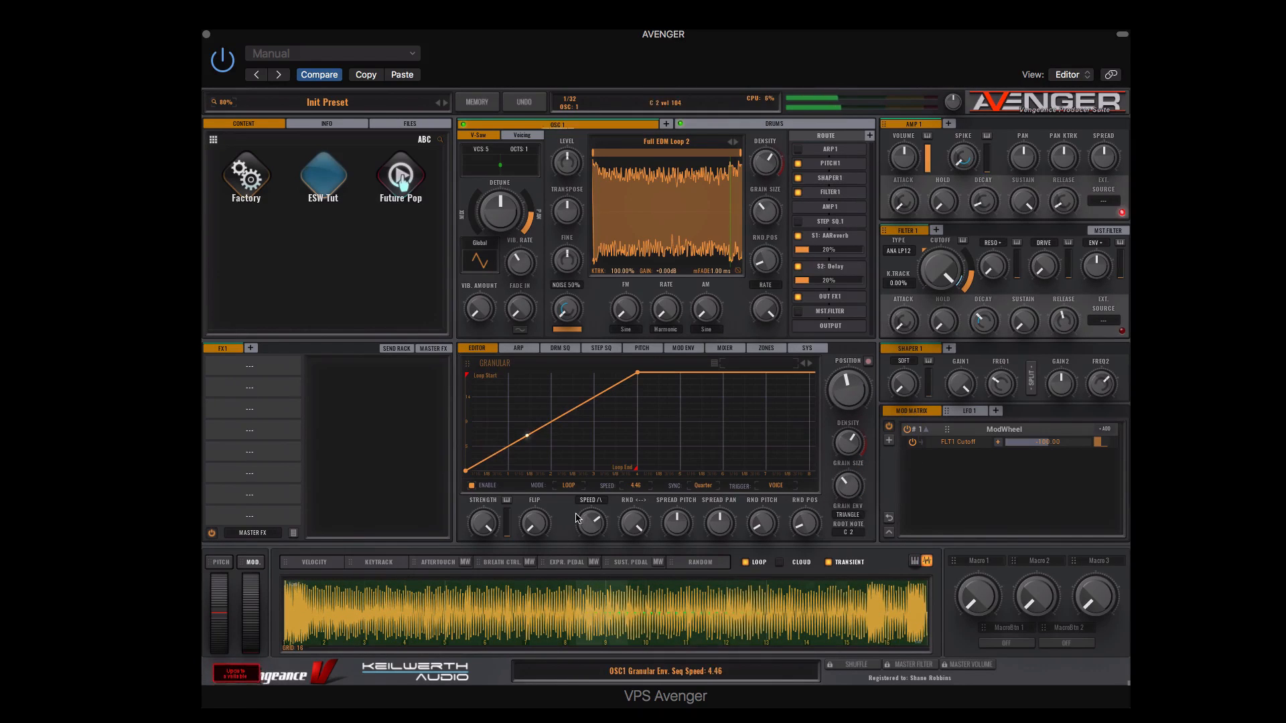
Slow the granular envelope speed to 0.13 and flatten the envelope by raising its start point to the maximum.
drag(576, 518, 580, 675)
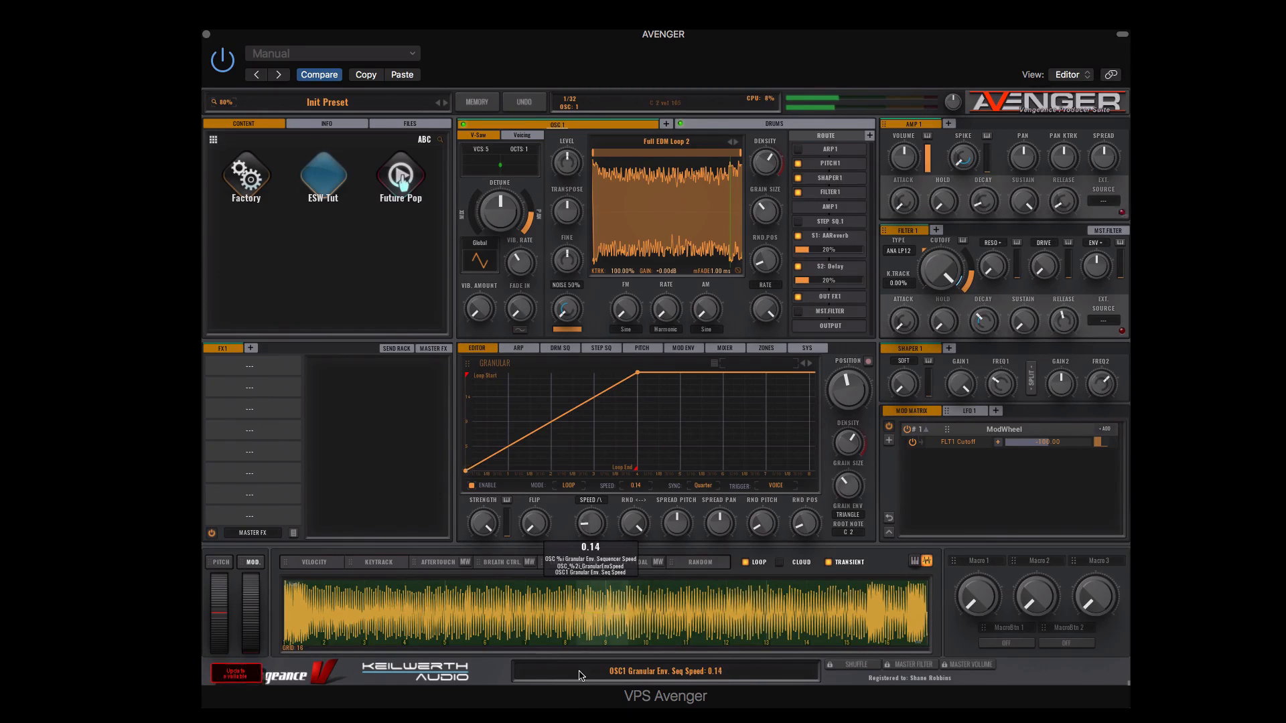
drag(587, 520, 590, 534)
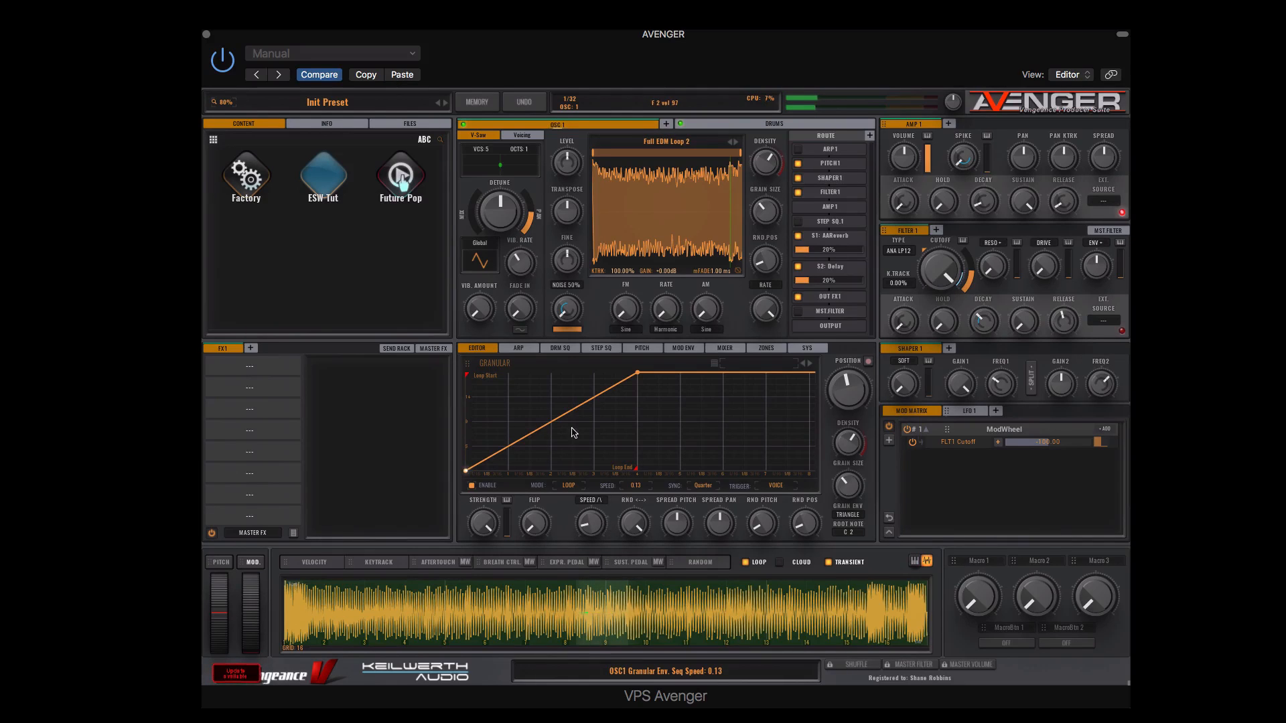
drag(466, 471, 468, 372)
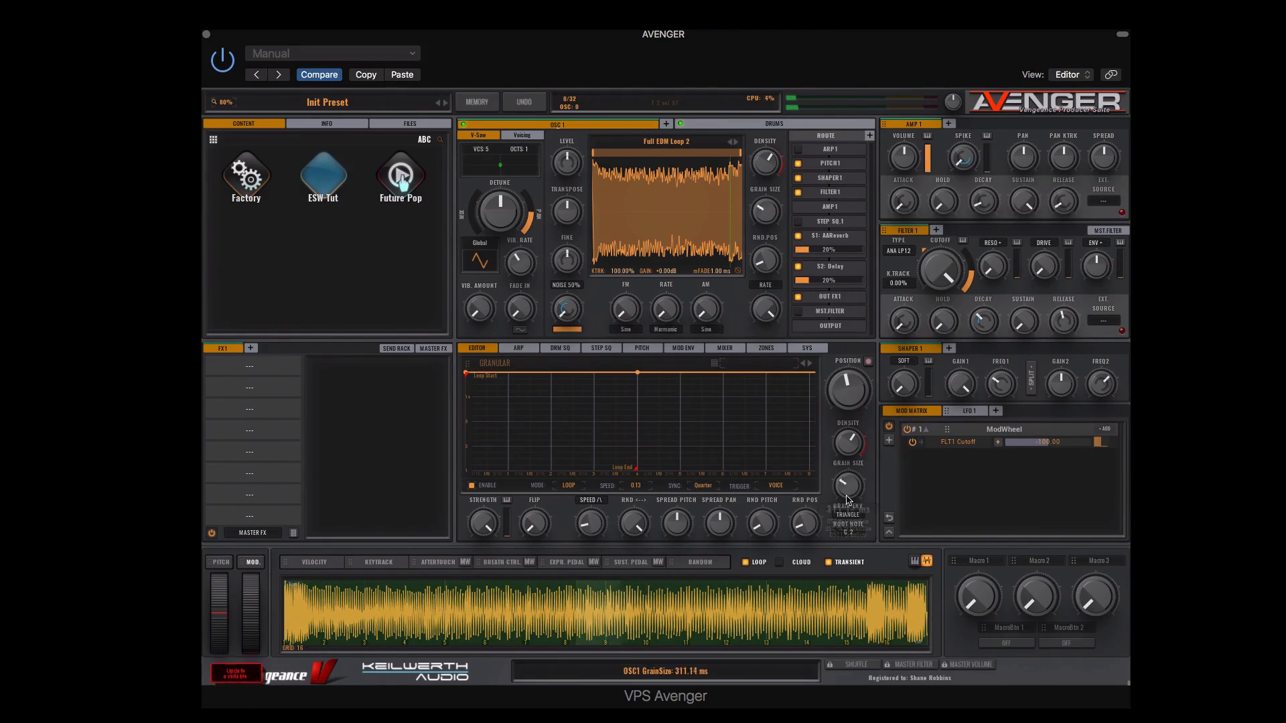
Try a grain size of 63.94 ms, then raise it to about 116 ms.
drag(847, 500, 846, 517)
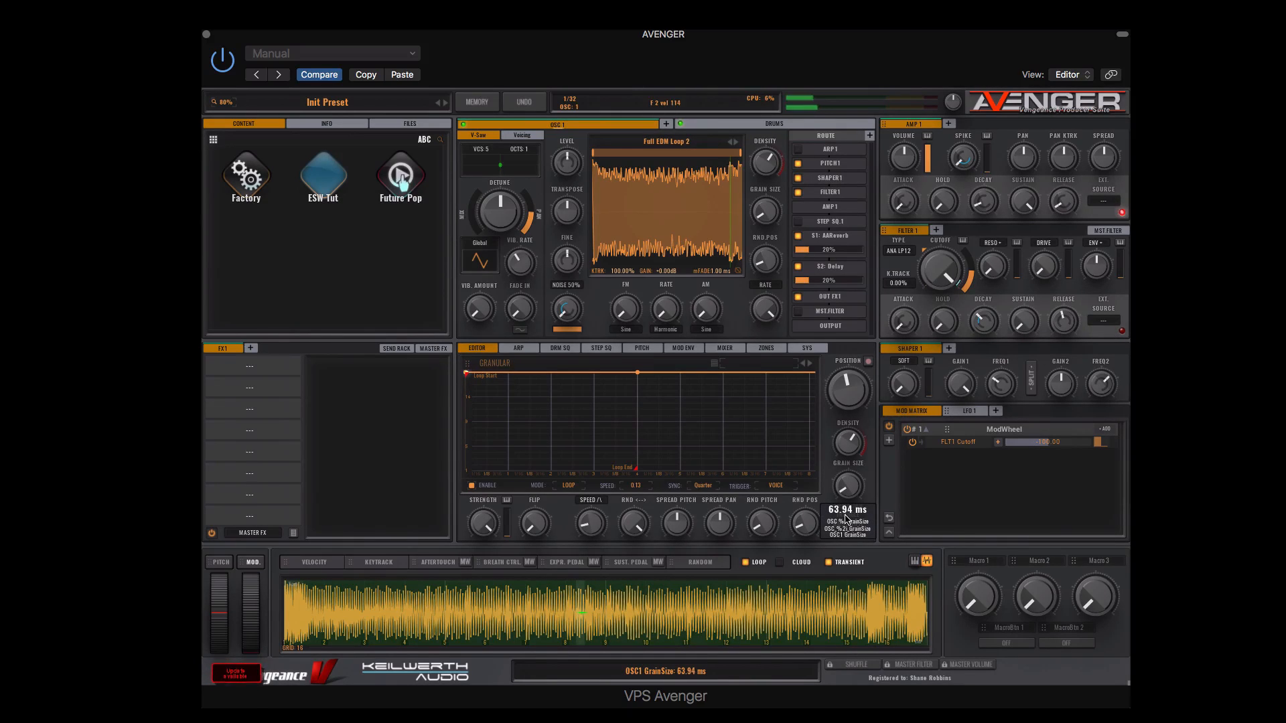
drag(846, 518, 847, 513)
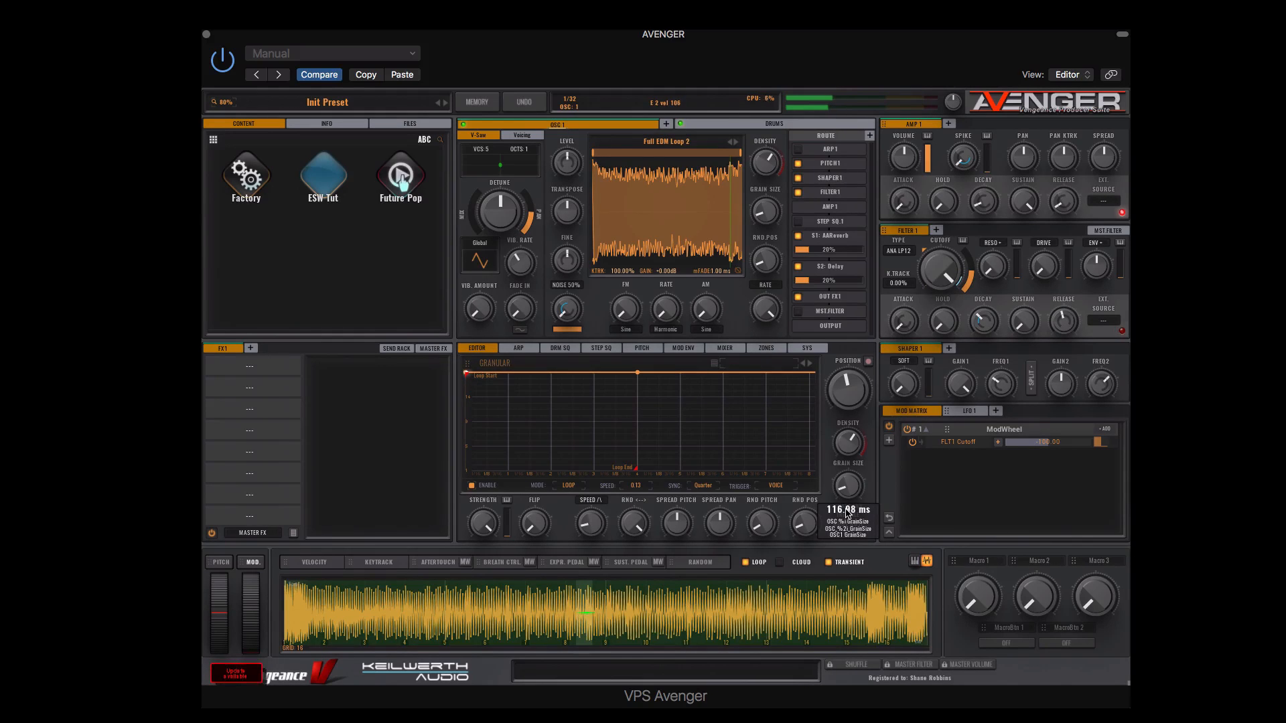
Lower the grain position to 25.98% and raise the grain density to 200 grains per second.
mouse_move(846, 410)
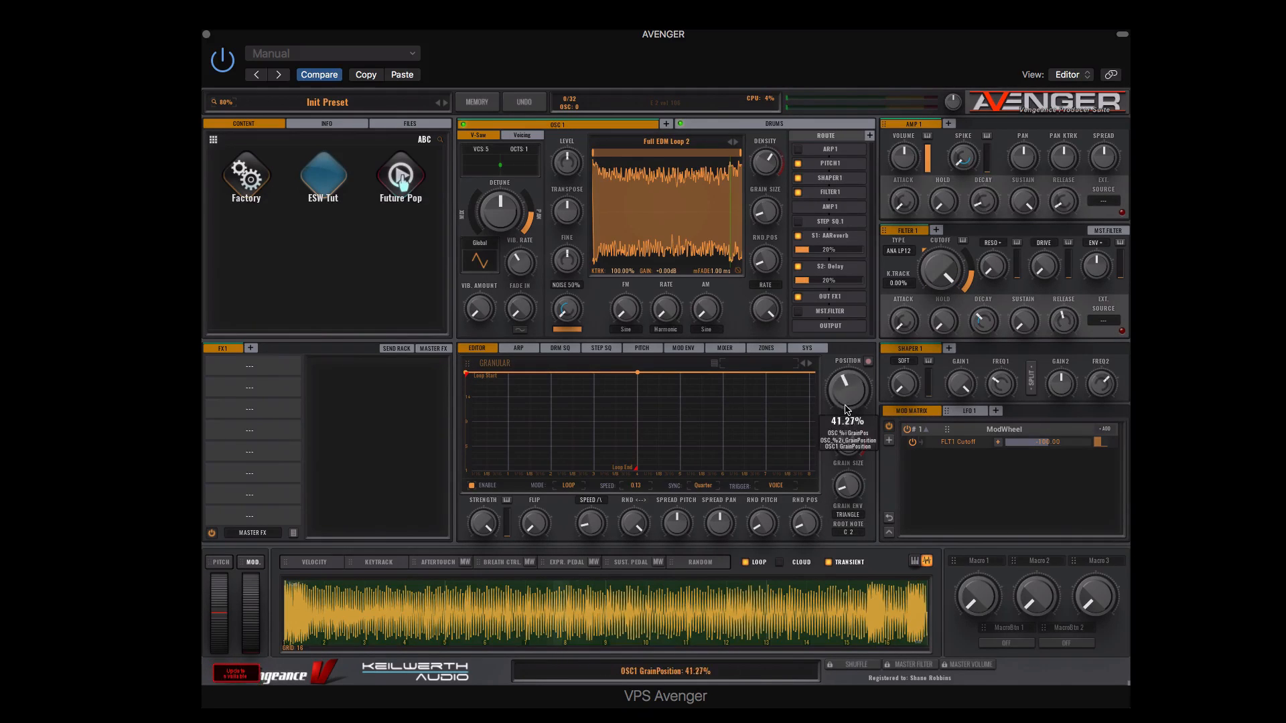
drag(846, 410, 844, 427)
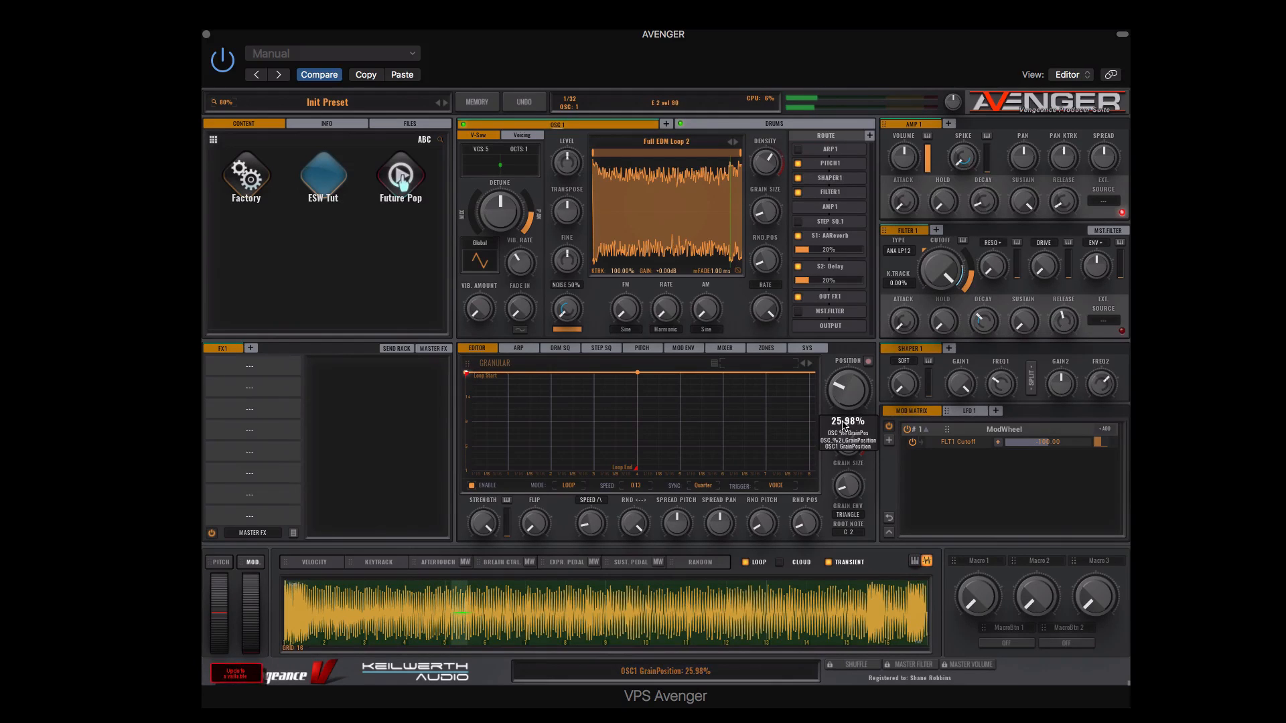
drag(844, 452, 848, 389)
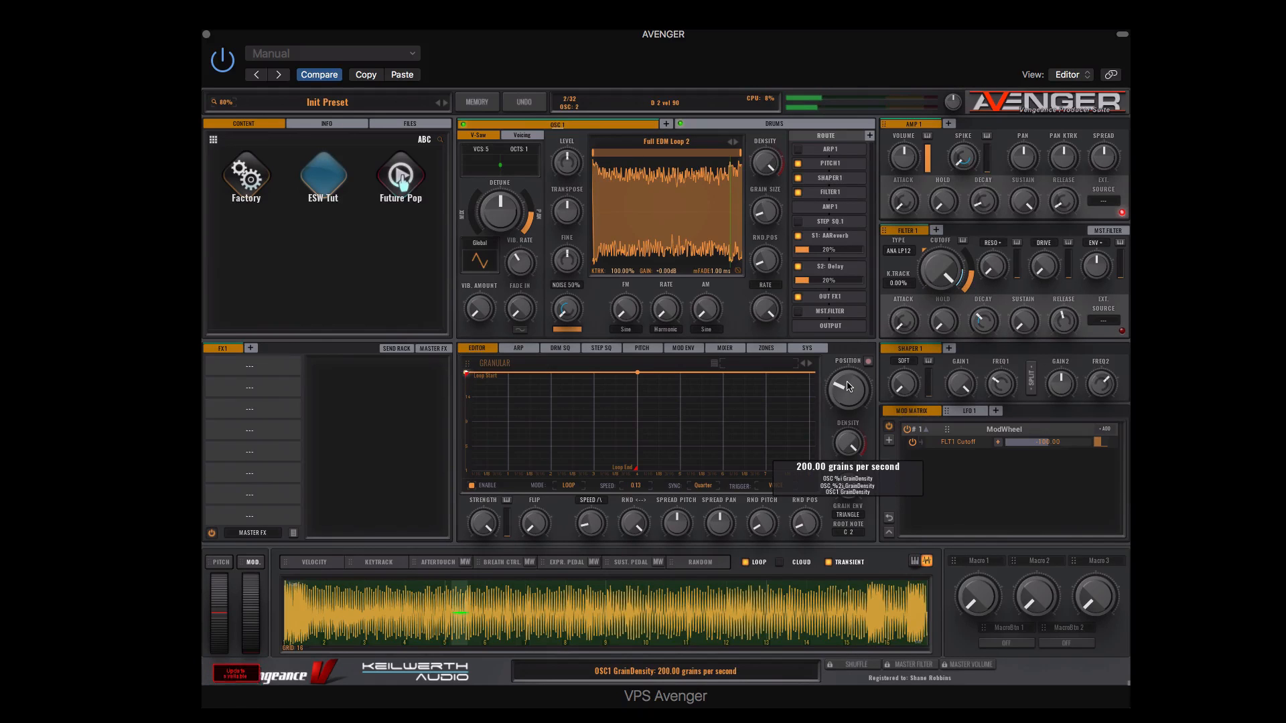
drag(839, 485, 842, 489)
Try the granular envelope speed at X10, then bring it down to 1.00.
drag(591, 523, 590, 321)
drag(598, 512, 602, 458)
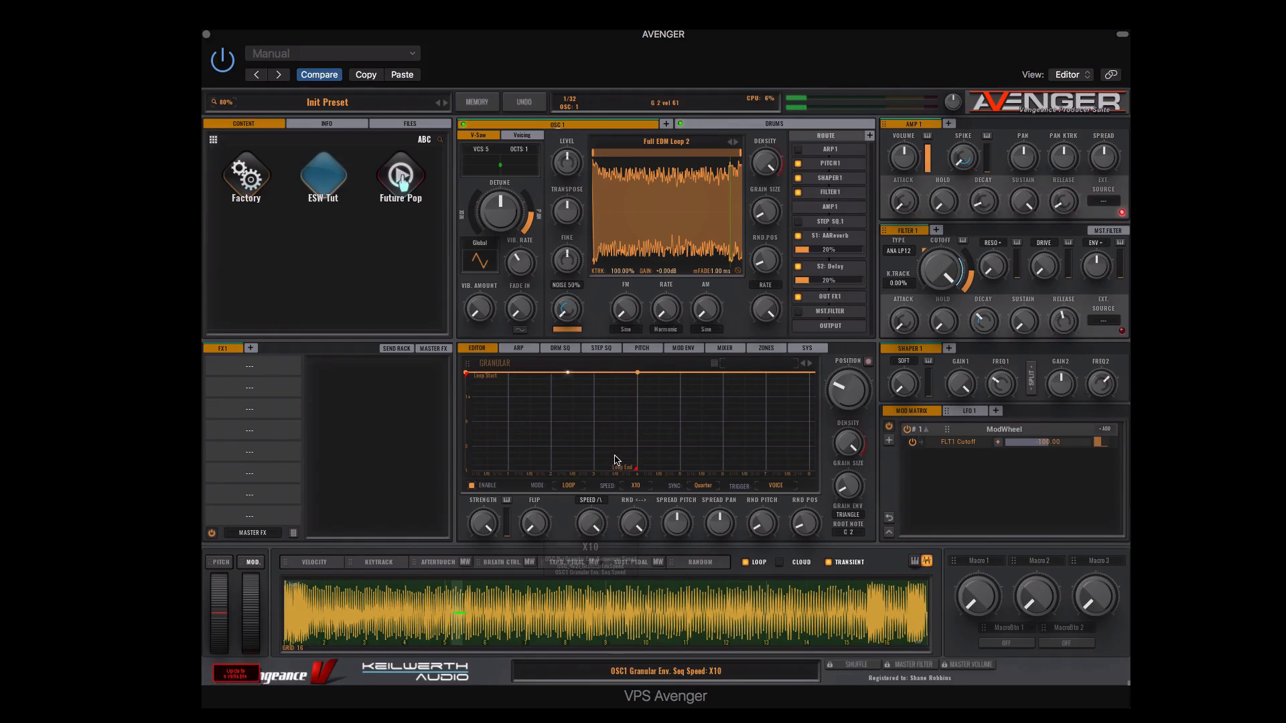
drag(592, 522, 592, 647)
Reduce the grain density and take the grain position down to its minimum while slowing the granular envelope.
drag(848, 449, 825, 545)
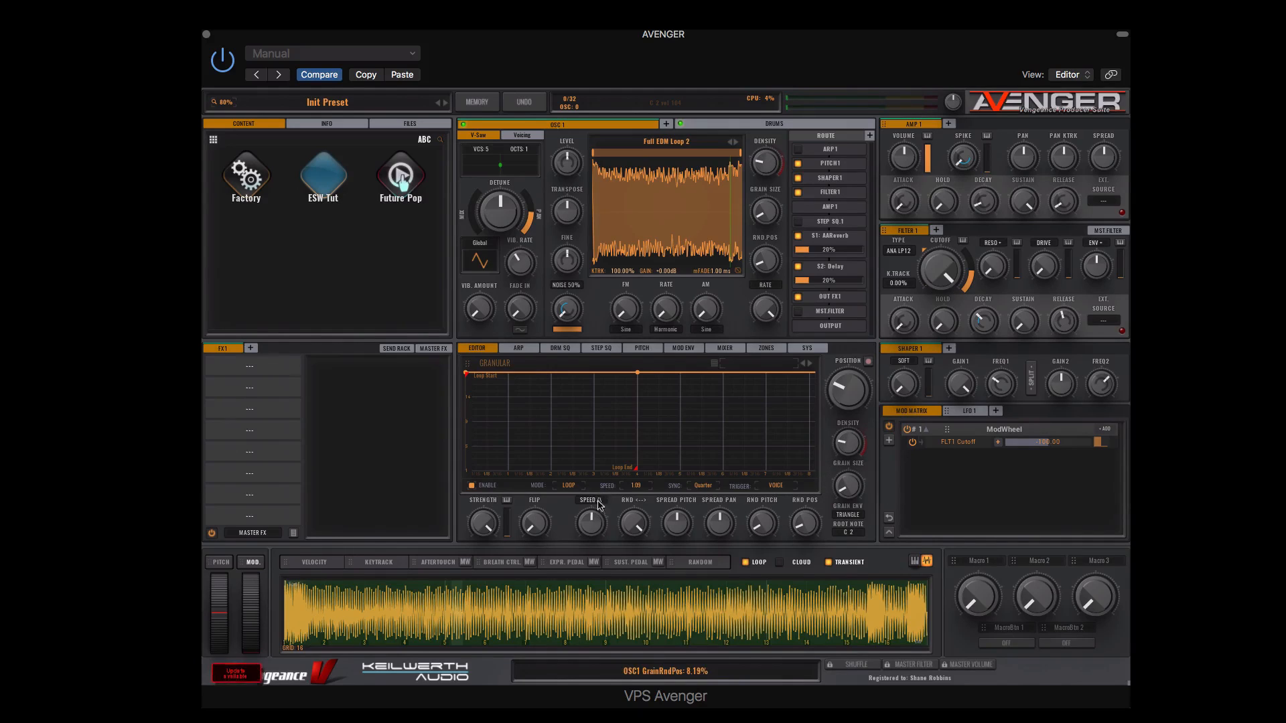
drag(592, 522, 591, 541)
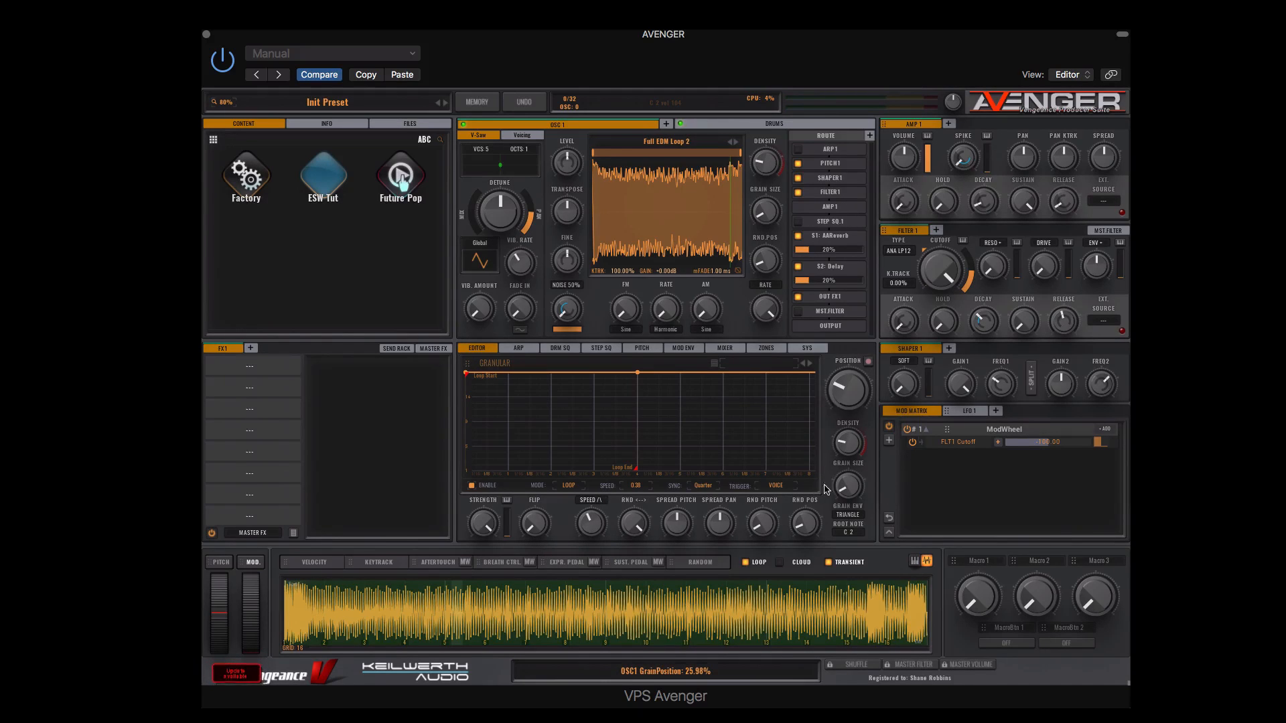
drag(847, 396, 825, 495)
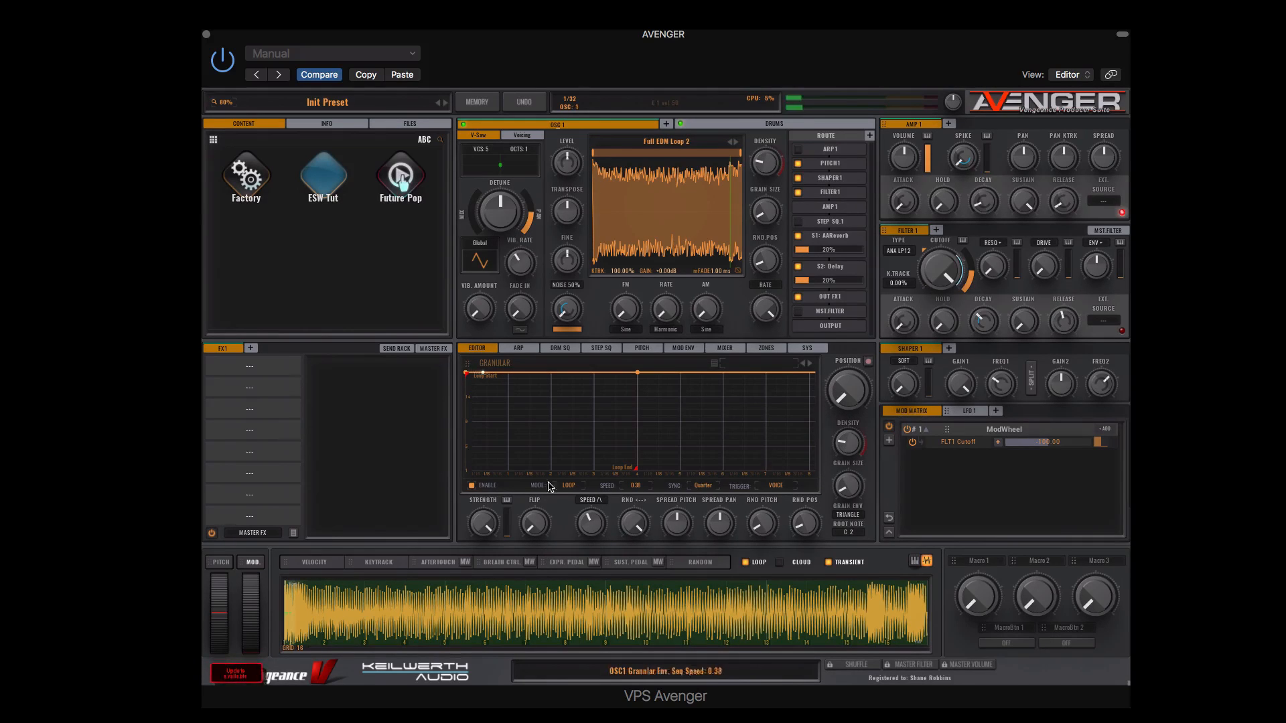
Drop the granular envelope's start point to the minimum and raise the envelope speed to 1.81.
drag(590, 524, 597, 503)
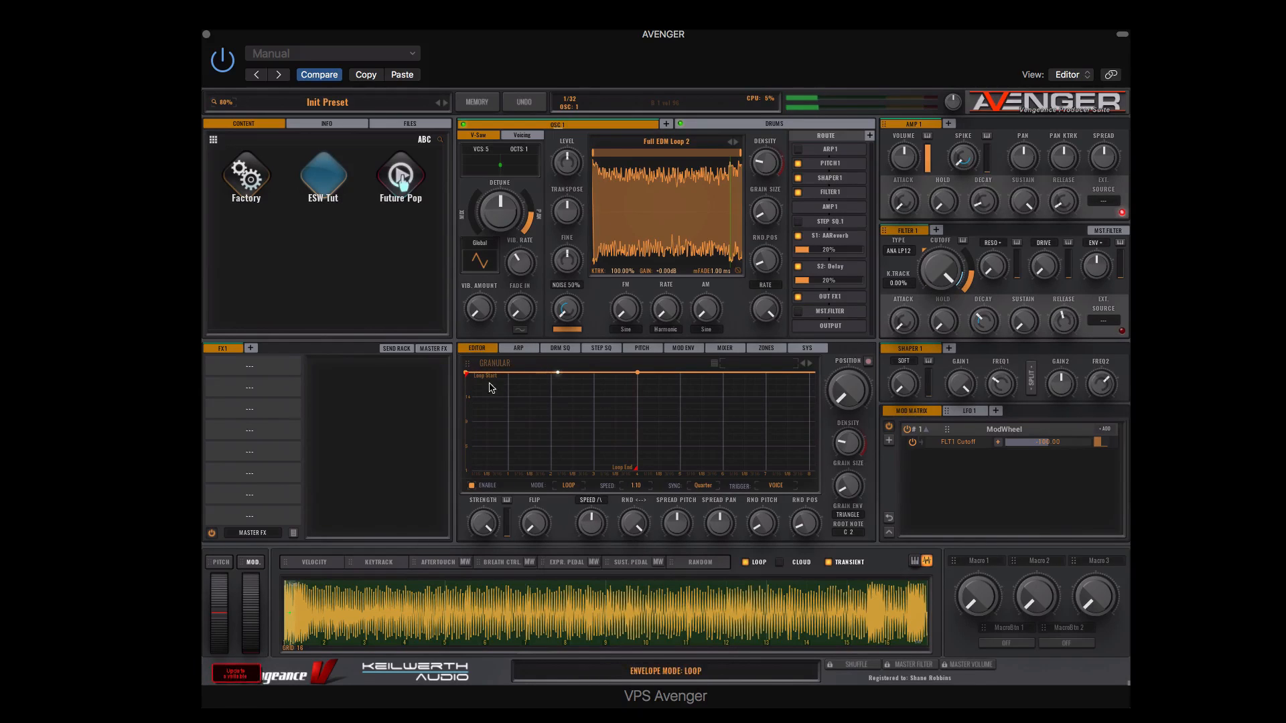
drag(466, 373, 467, 471)
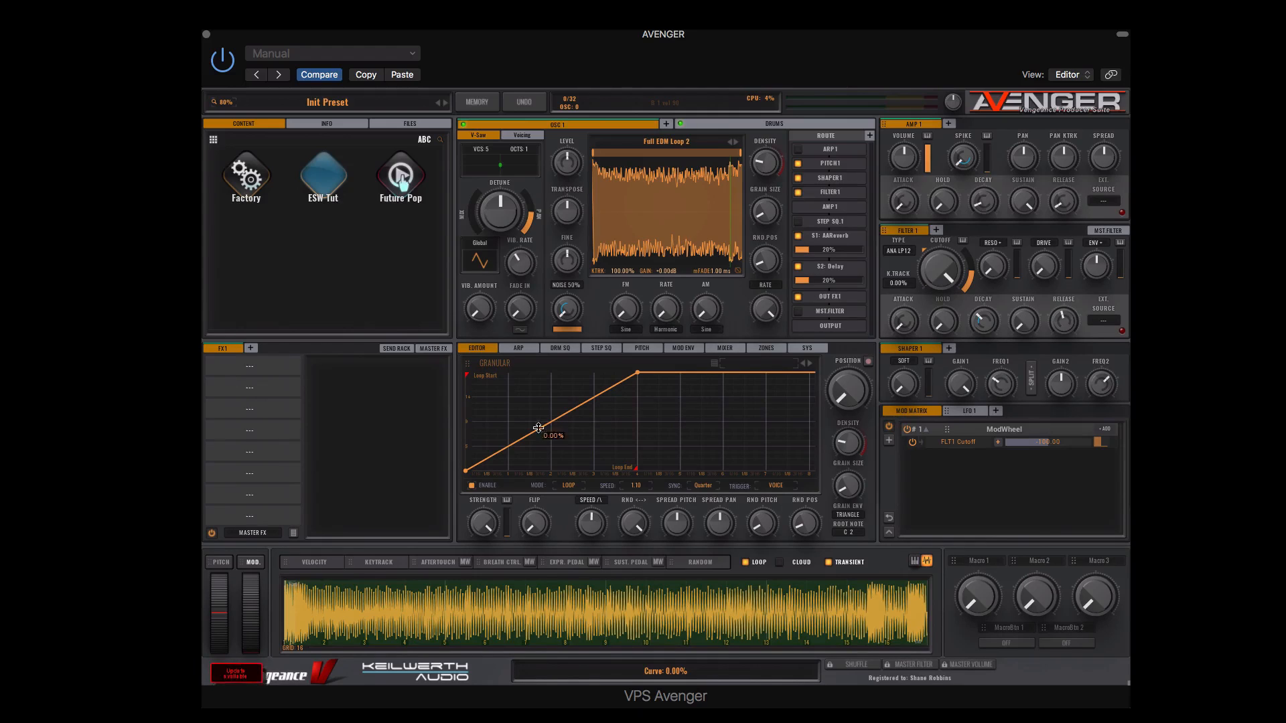
right_click(769, 380)
click(647, 458)
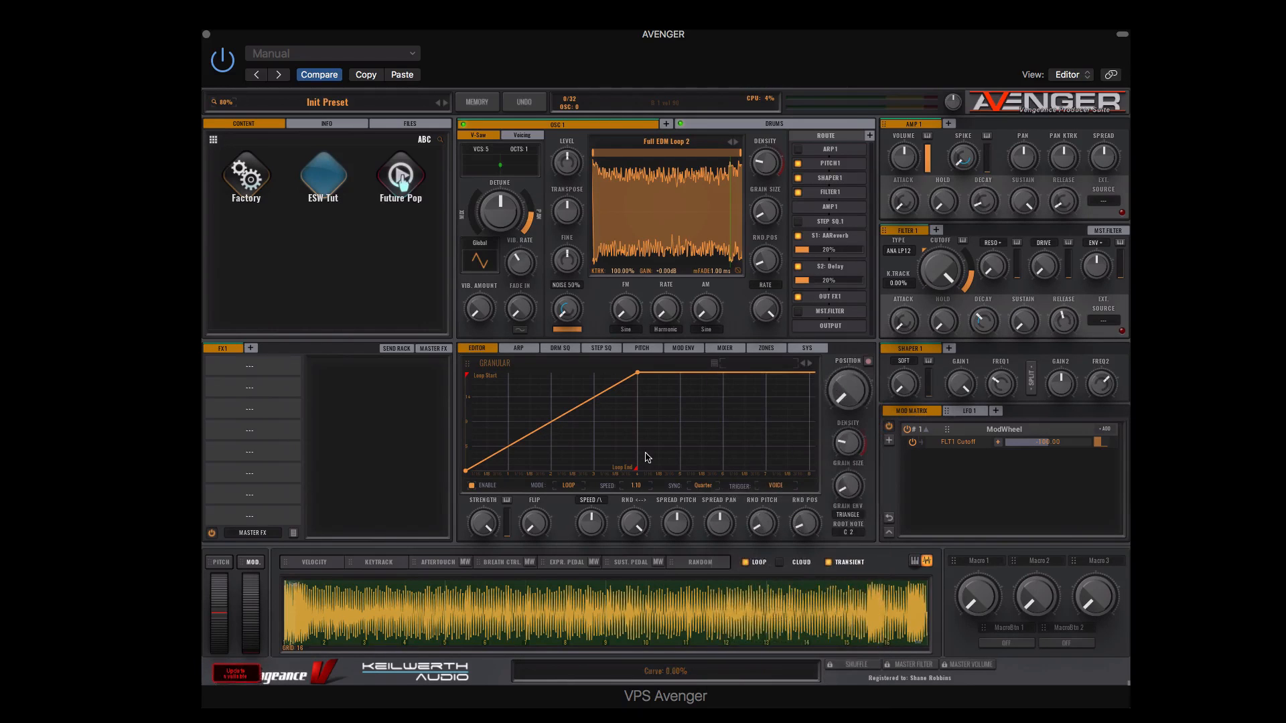
drag(590, 522, 574, 482)
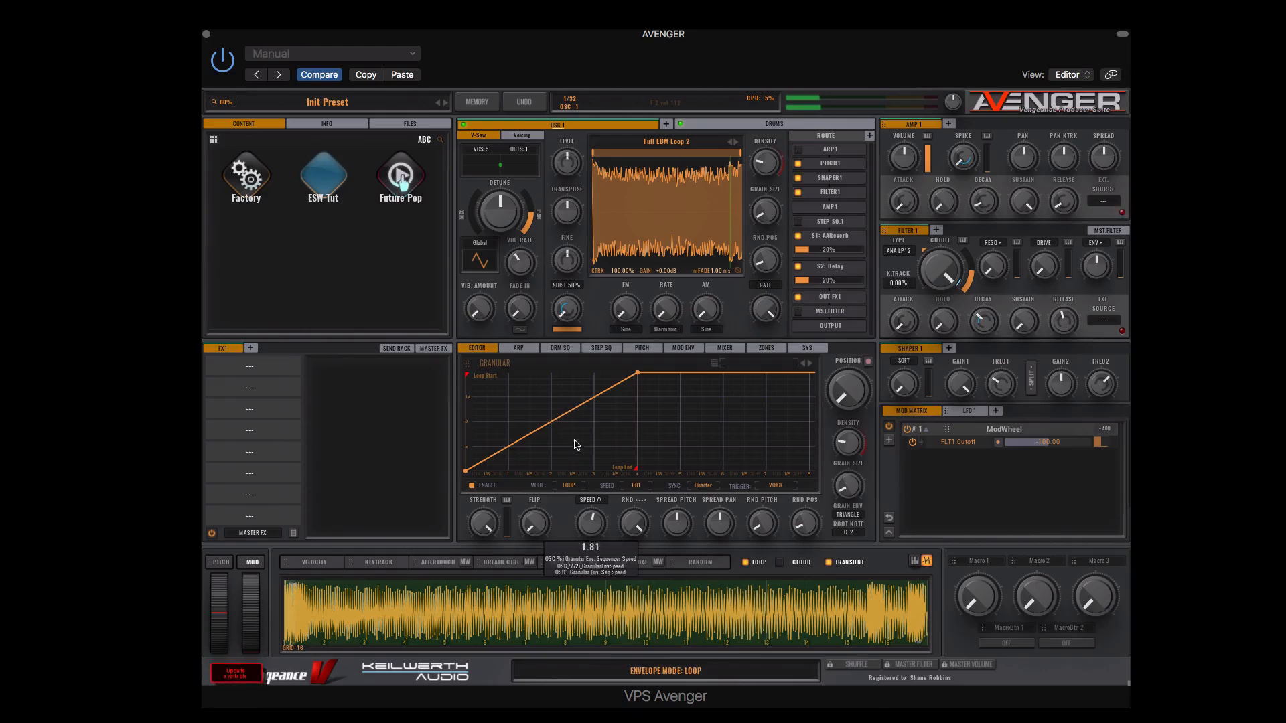
Try the Da Robot and FX Drums 1 granular envelope presets, settle on FX Drums 2, and move its lower middle point slightly earlier.
right_click(772, 377)
click(785, 489)
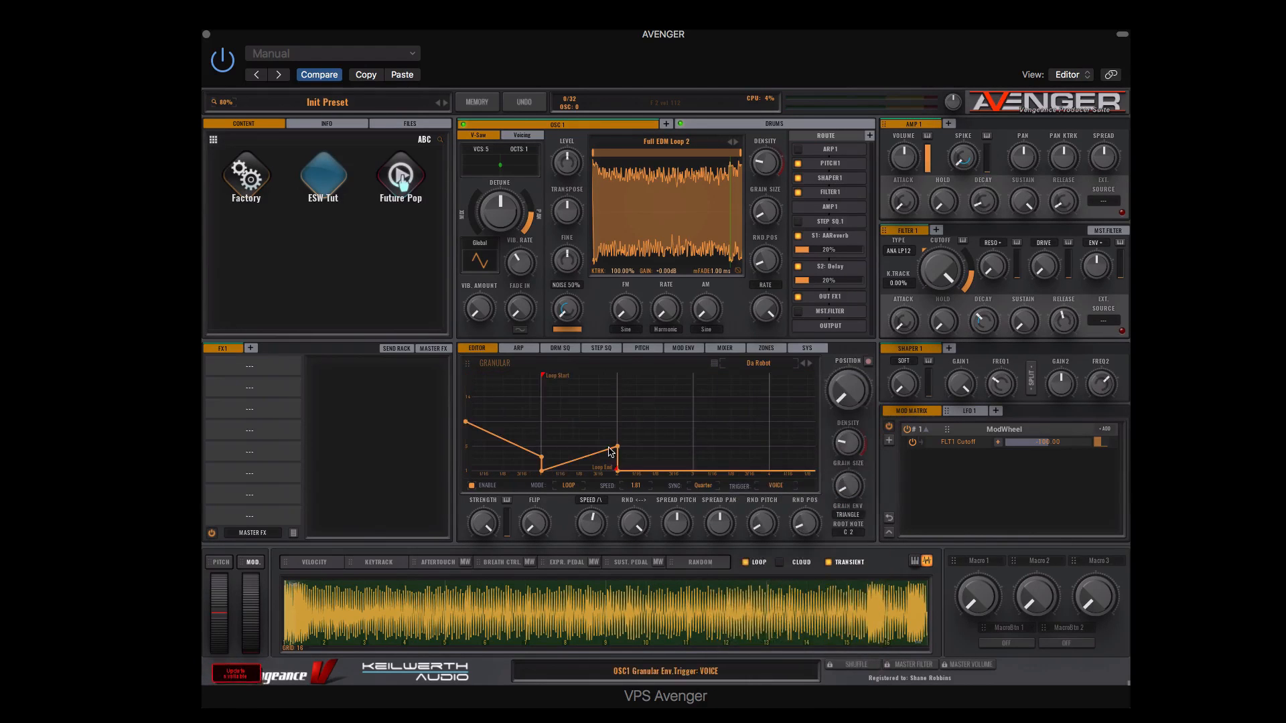
click(761, 362)
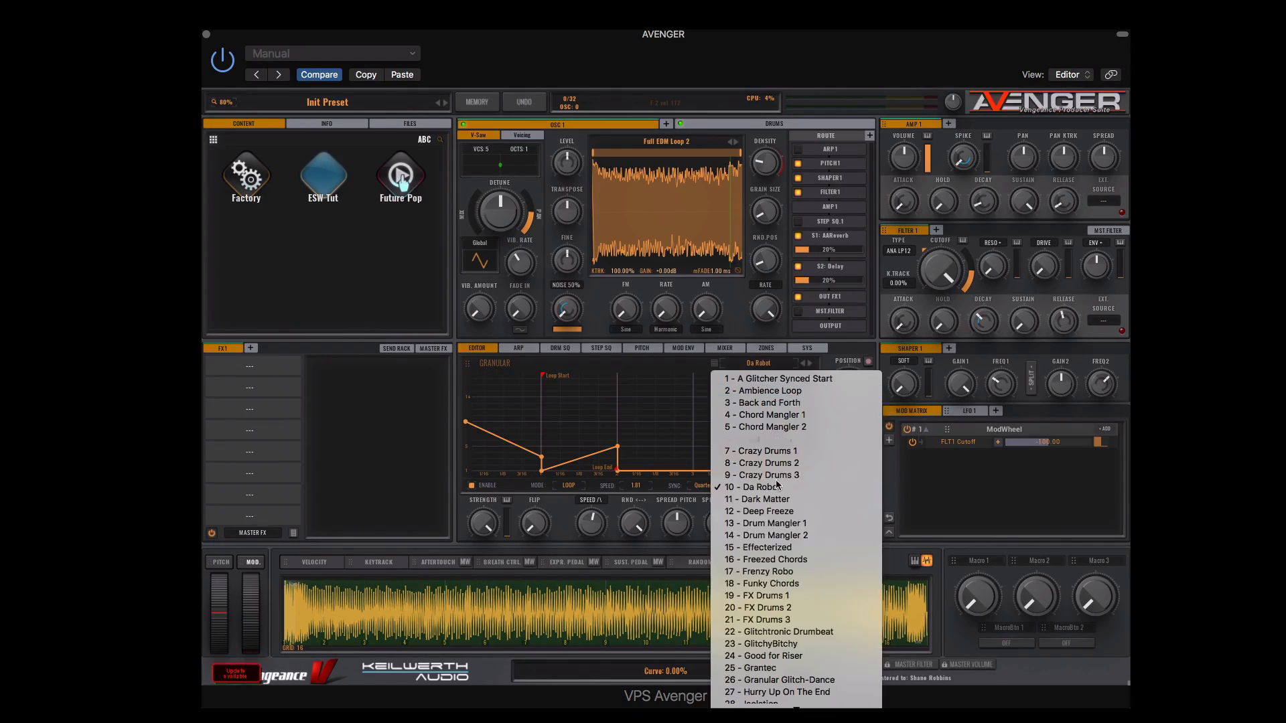
click(777, 589)
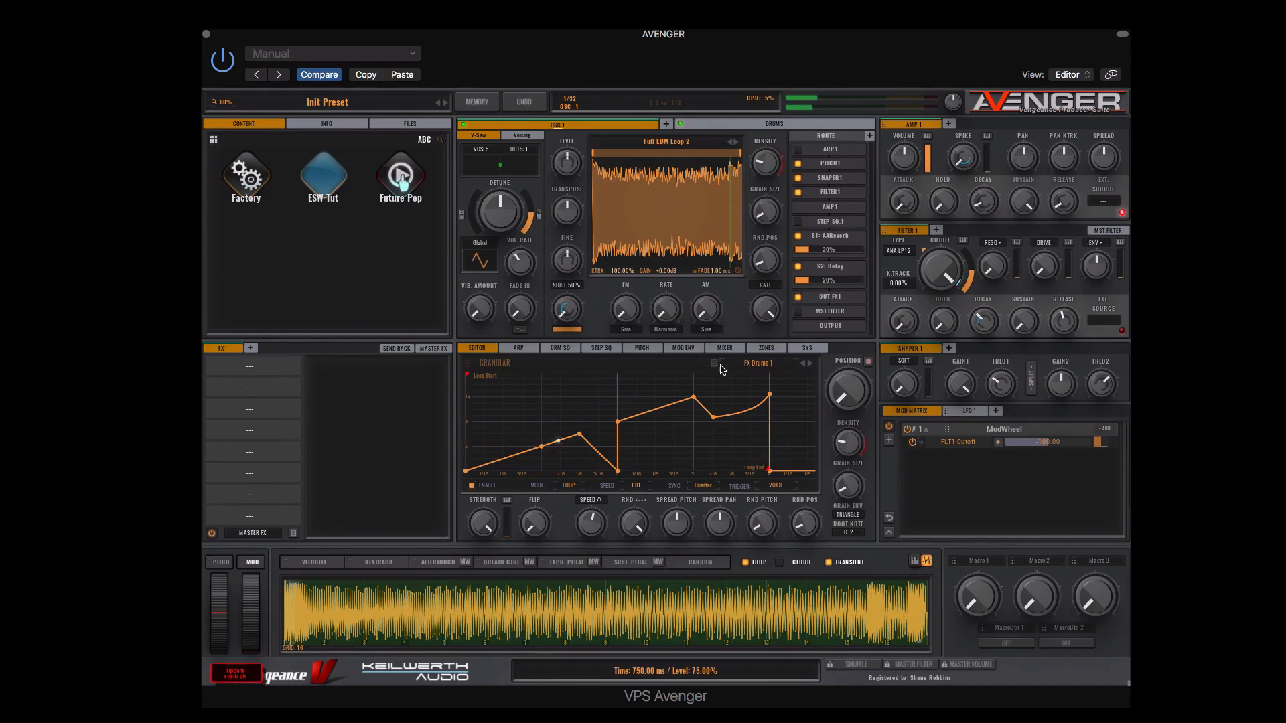
click(811, 364)
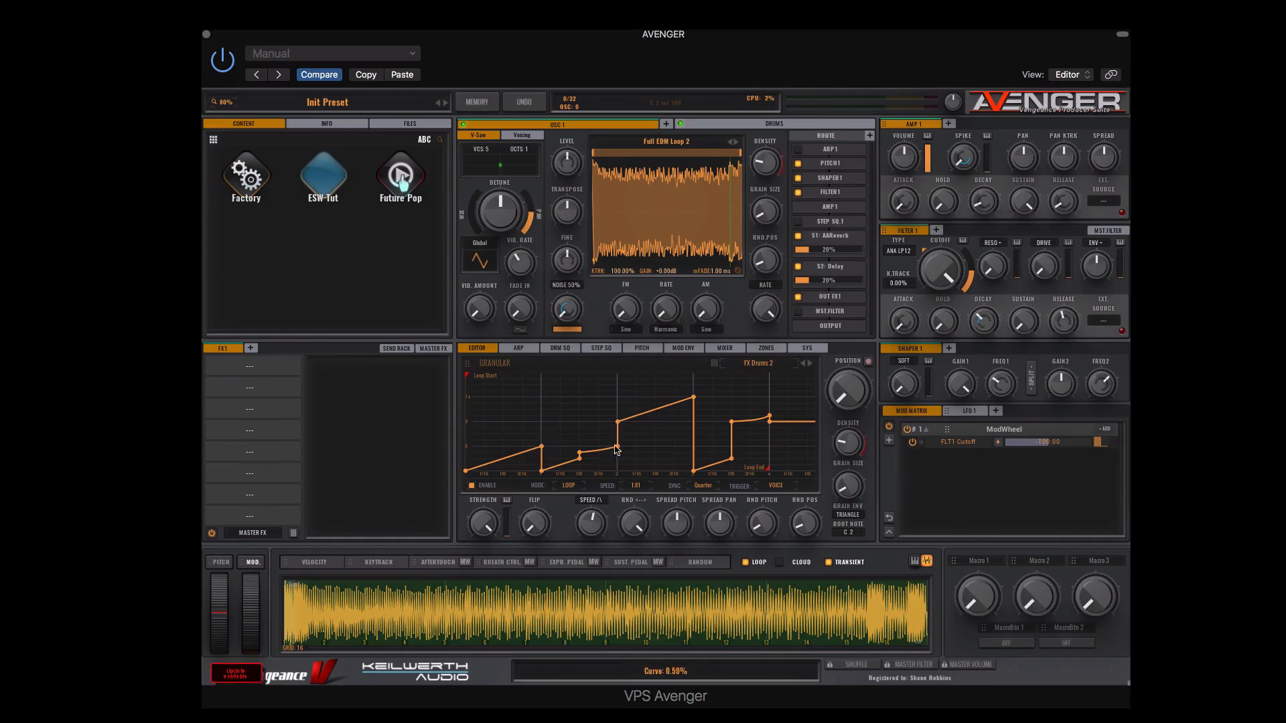
mouse_move(616, 447)
mouse_down()
mouse_move(580, 403)
mouse_move(599, 453)
mouse_up()
Raise the grain size to about 342 ms, choose the Ramp Up grain envelope shape, and try a smaller grain size with it.
click(859, 519)
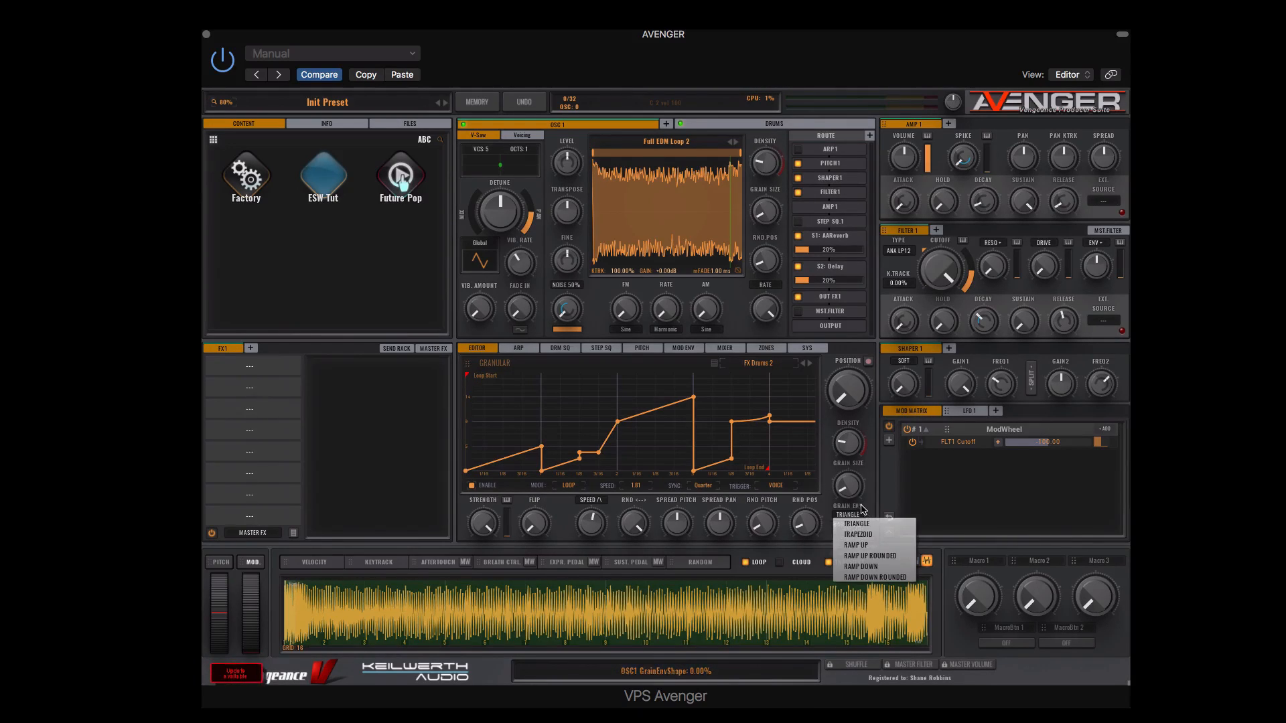
click(869, 509)
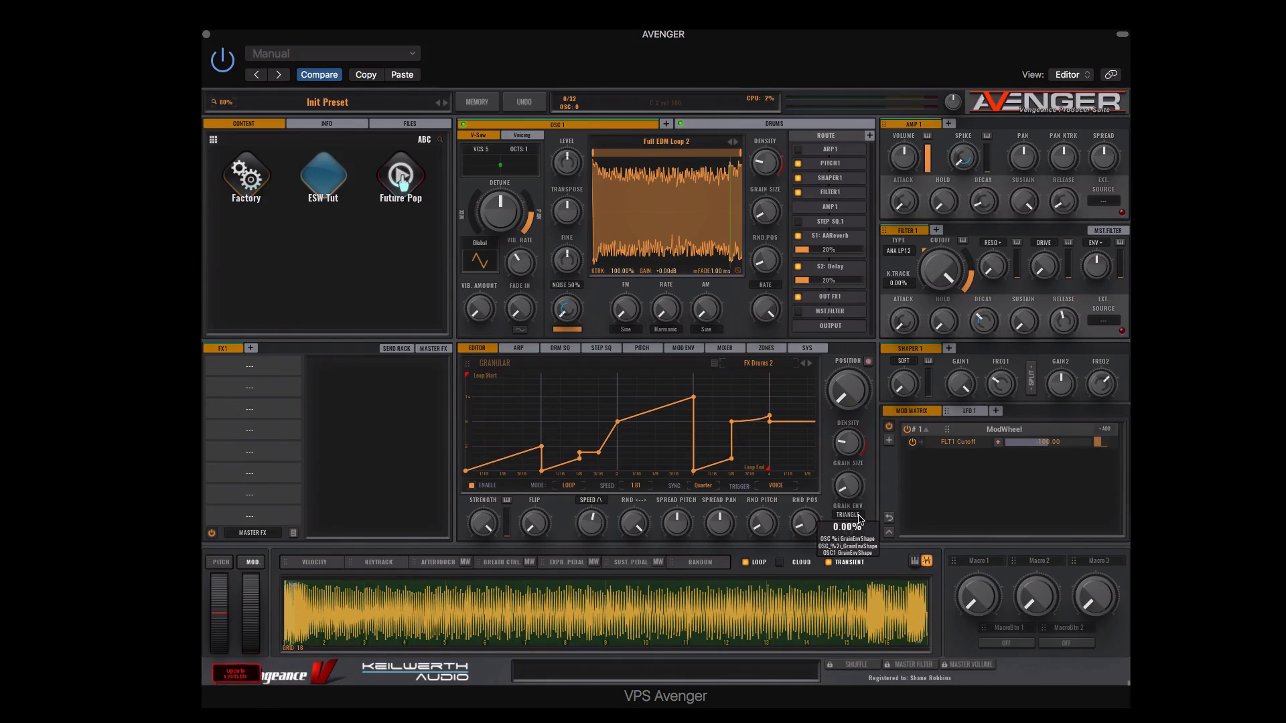
click(861, 518)
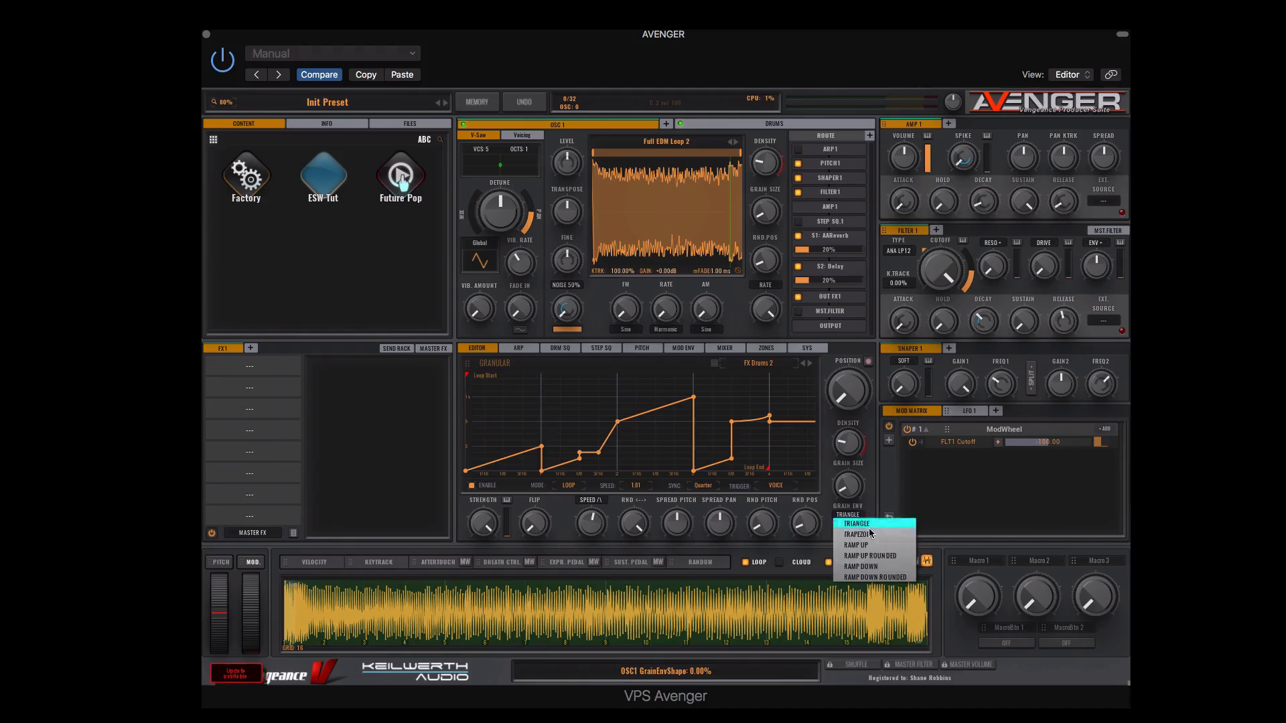
click(860, 476)
drag(846, 486, 848, 462)
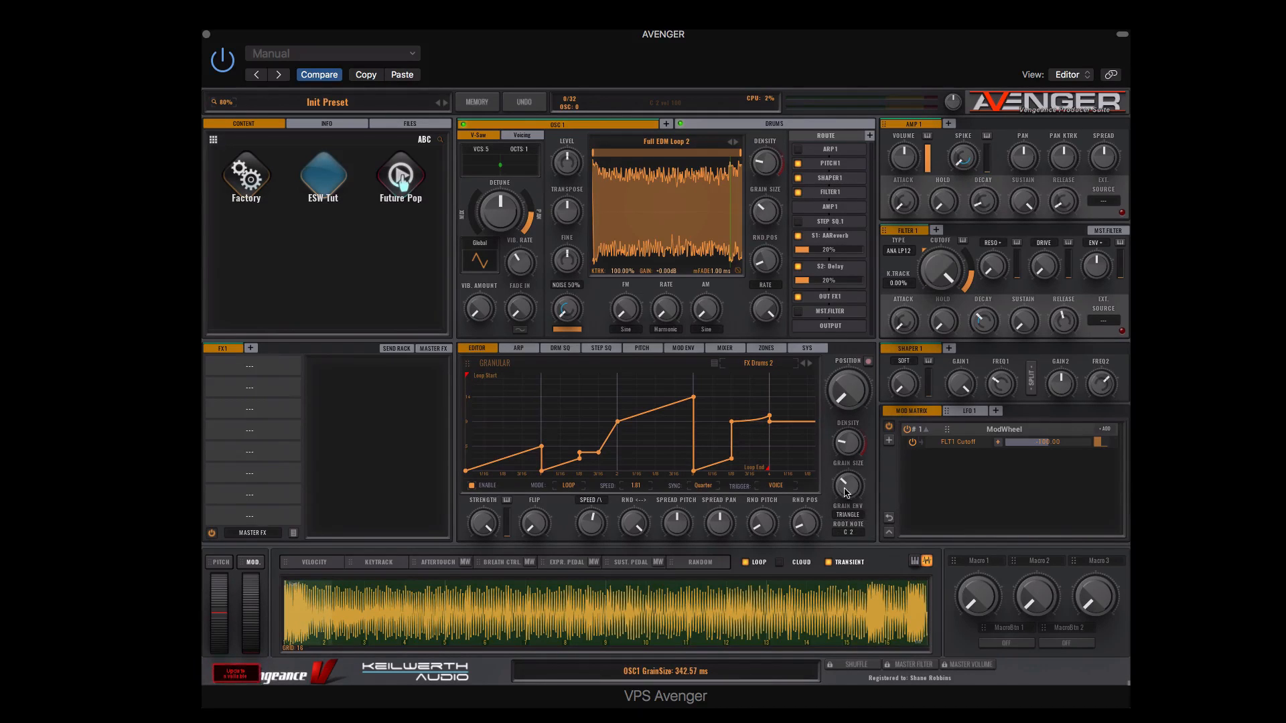
click(857, 520)
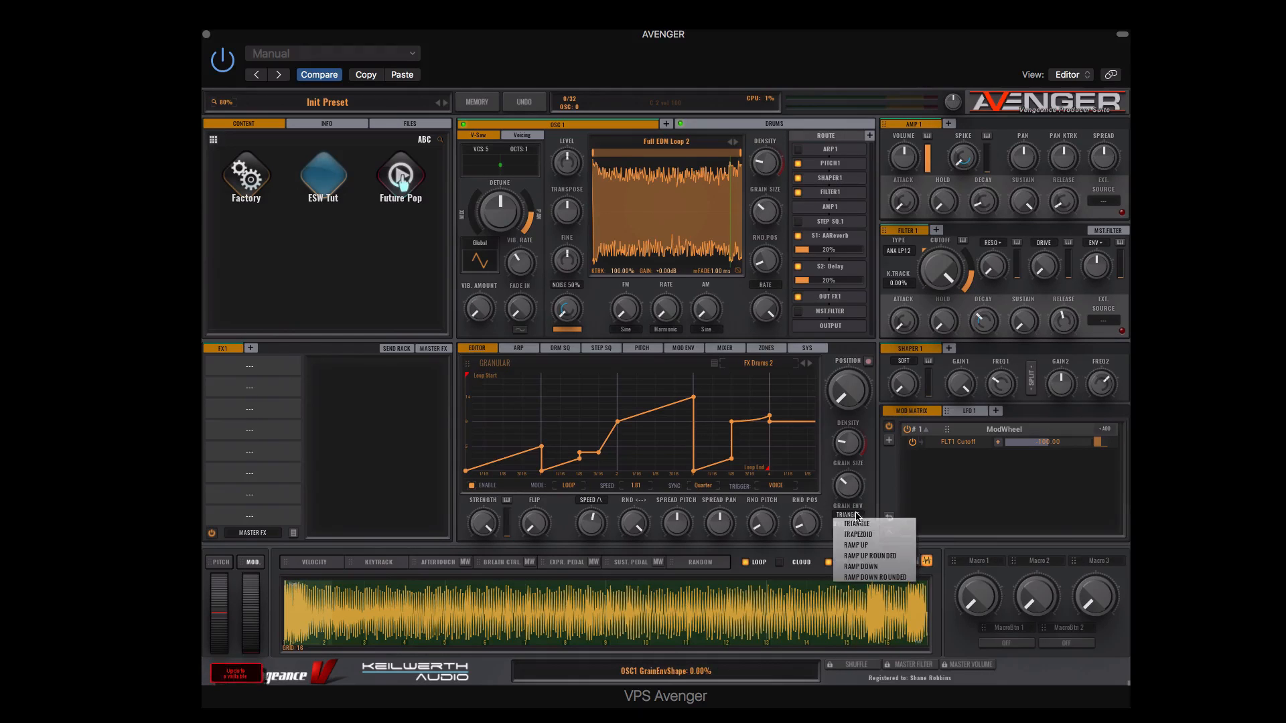
click(878, 544)
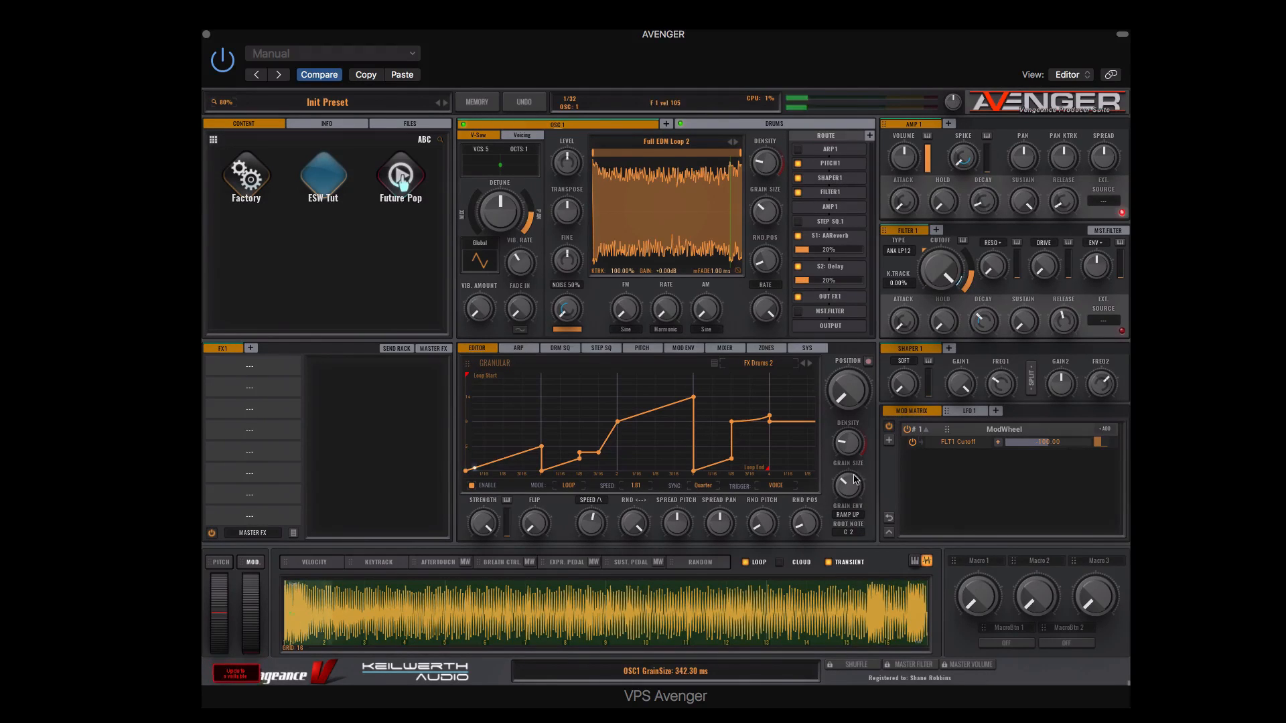
drag(862, 482, 855, 469)
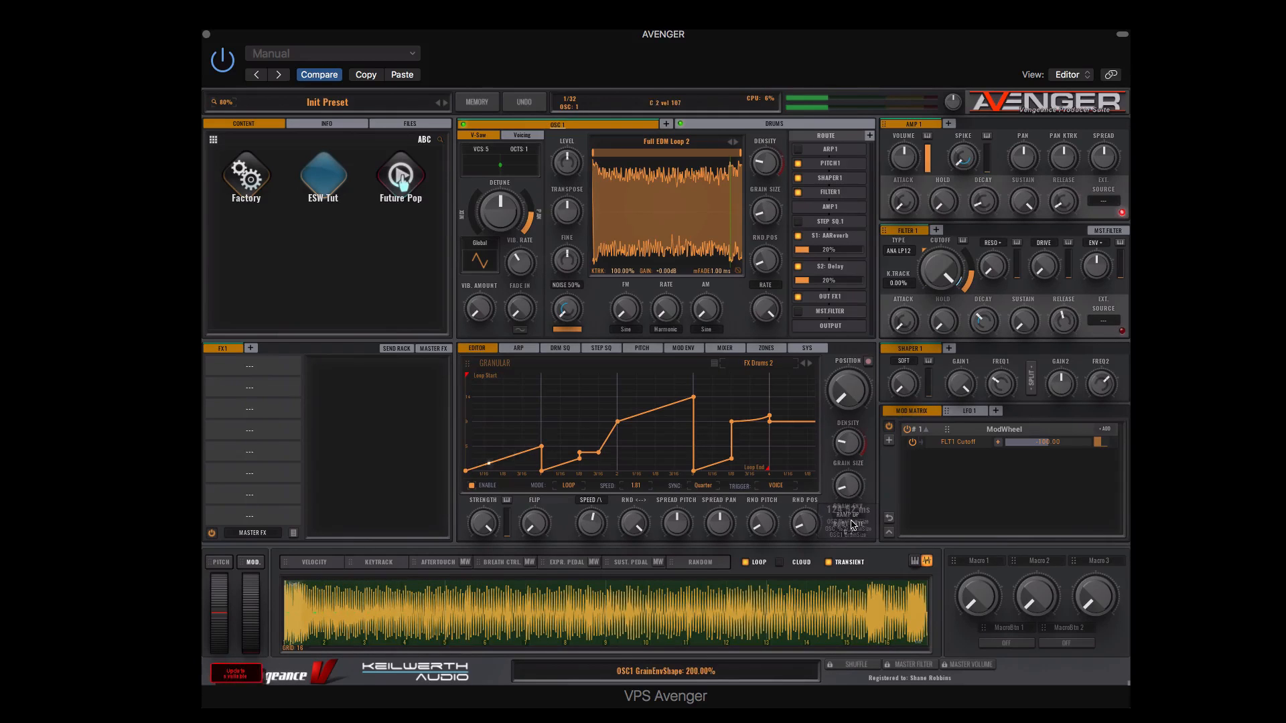
Switch the grain envelope to Ramp Down Rounded and raise the granular envelope's first two points to 100%.
click(848, 514)
click(864, 577)
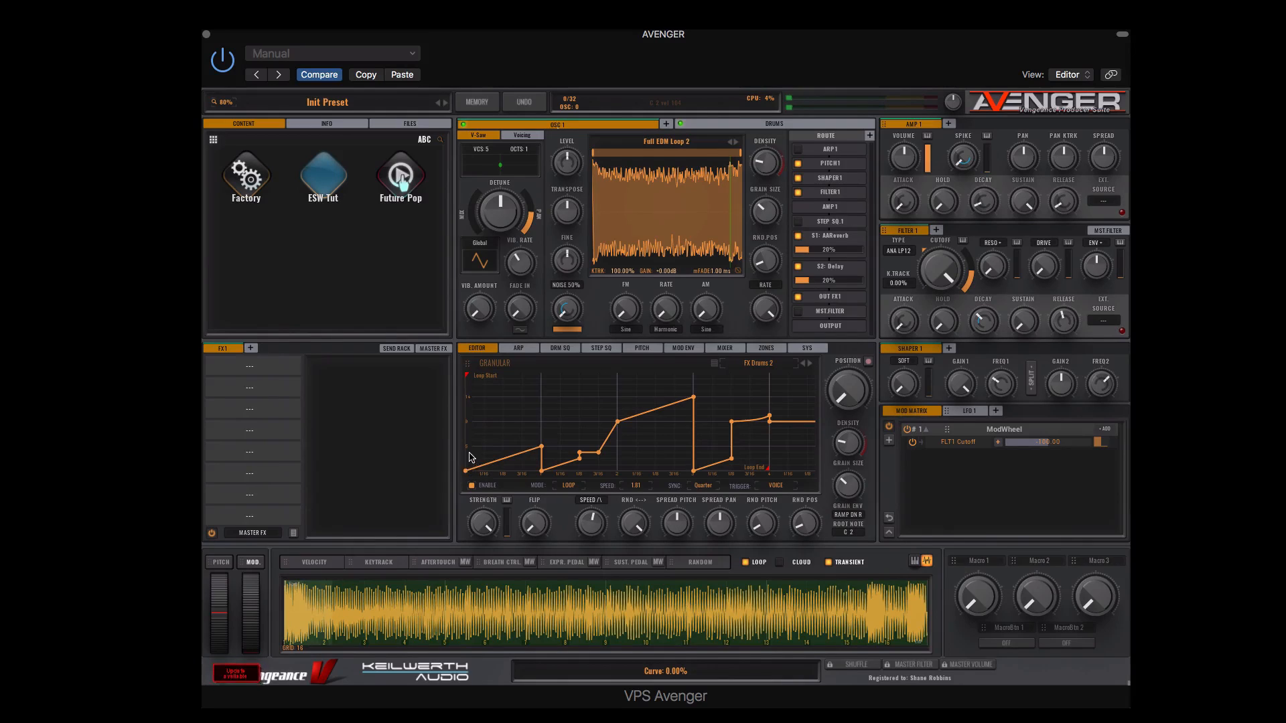
drag(469, 471, 467, 373)
drag(549, 447, 549, 367)
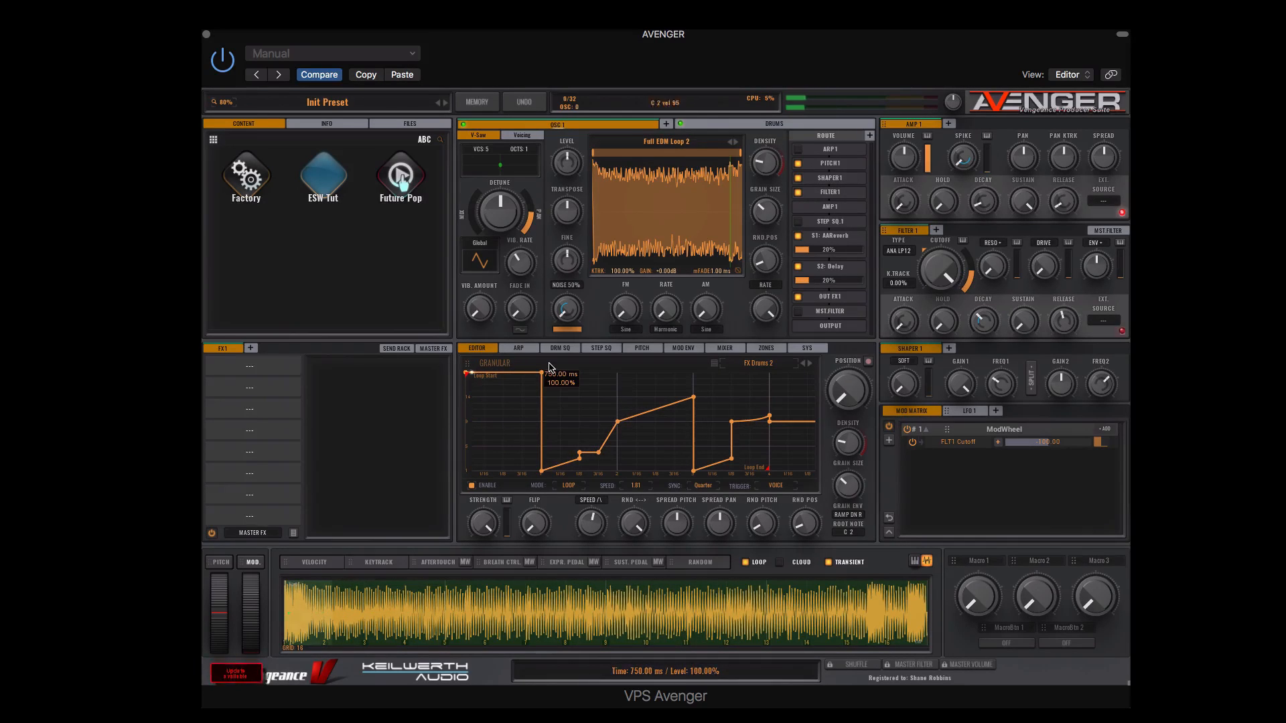
Audition the Trapezoid, Triangle, Ramp Down and Ramp Down Rounded grain envelope shapes, then set Ramp Up Rounded.
click(849, 516)
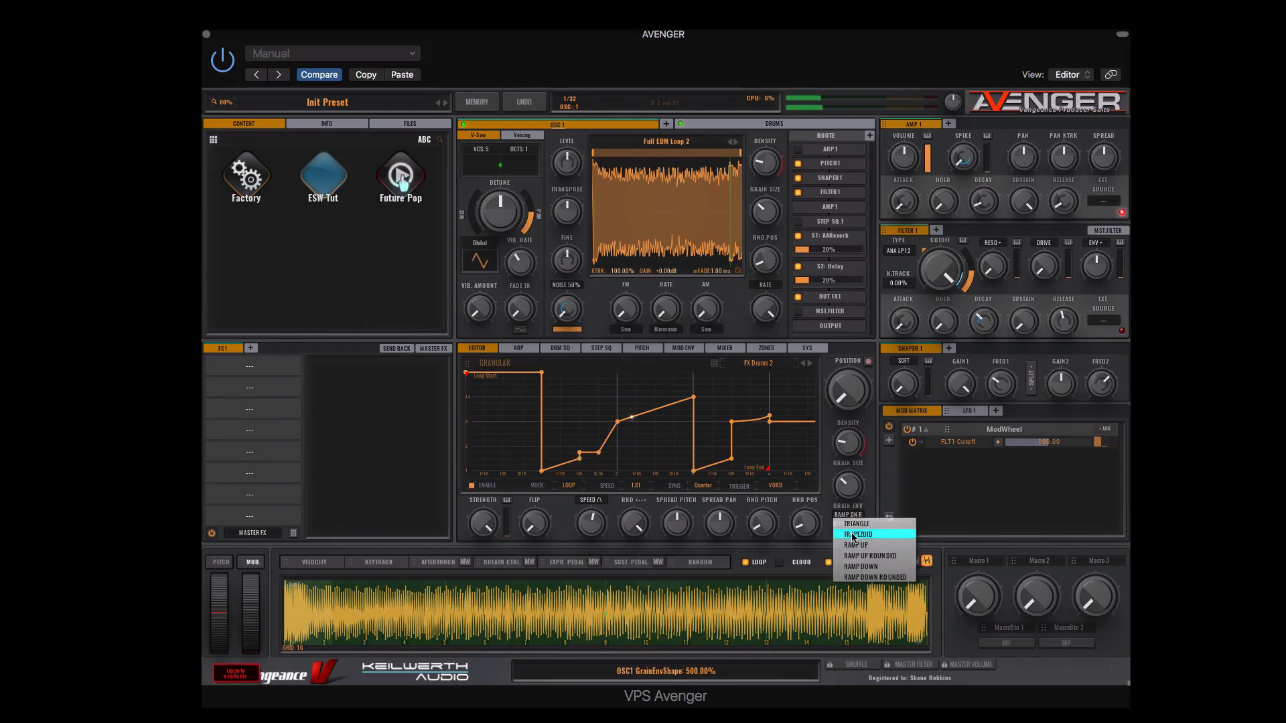
click(854, 538)
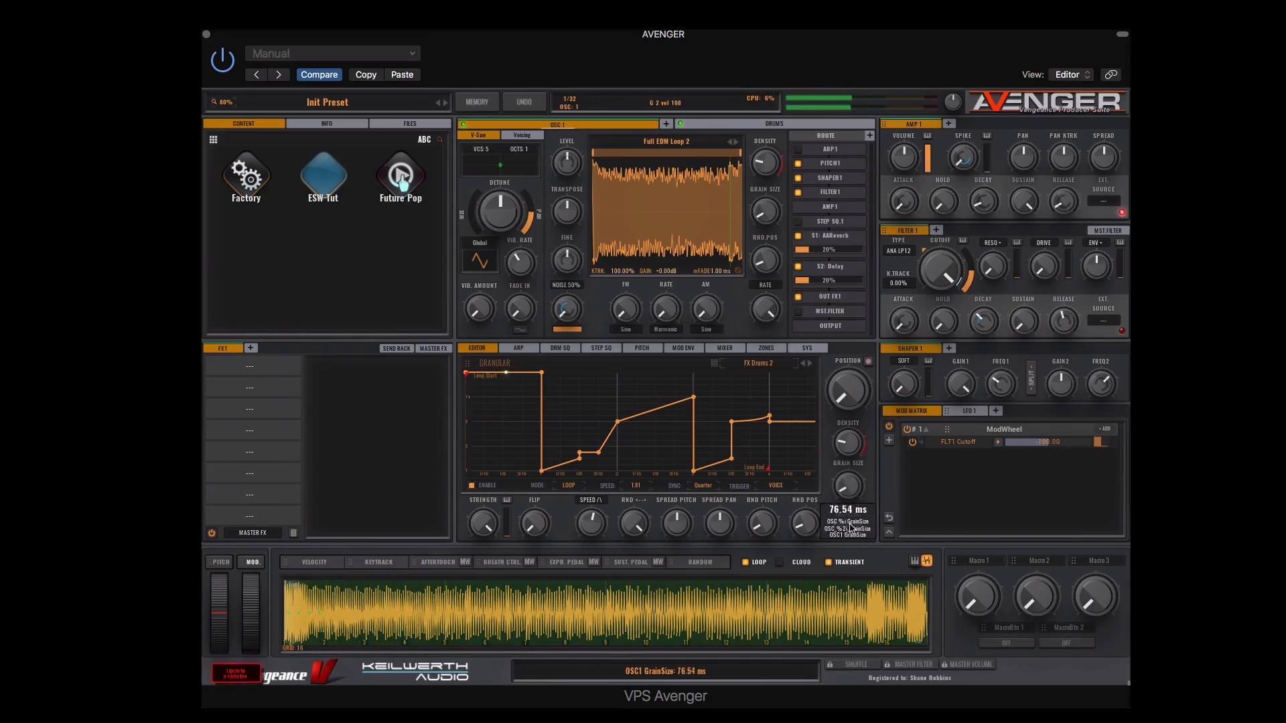
click(849, 515)
click(864, 525)
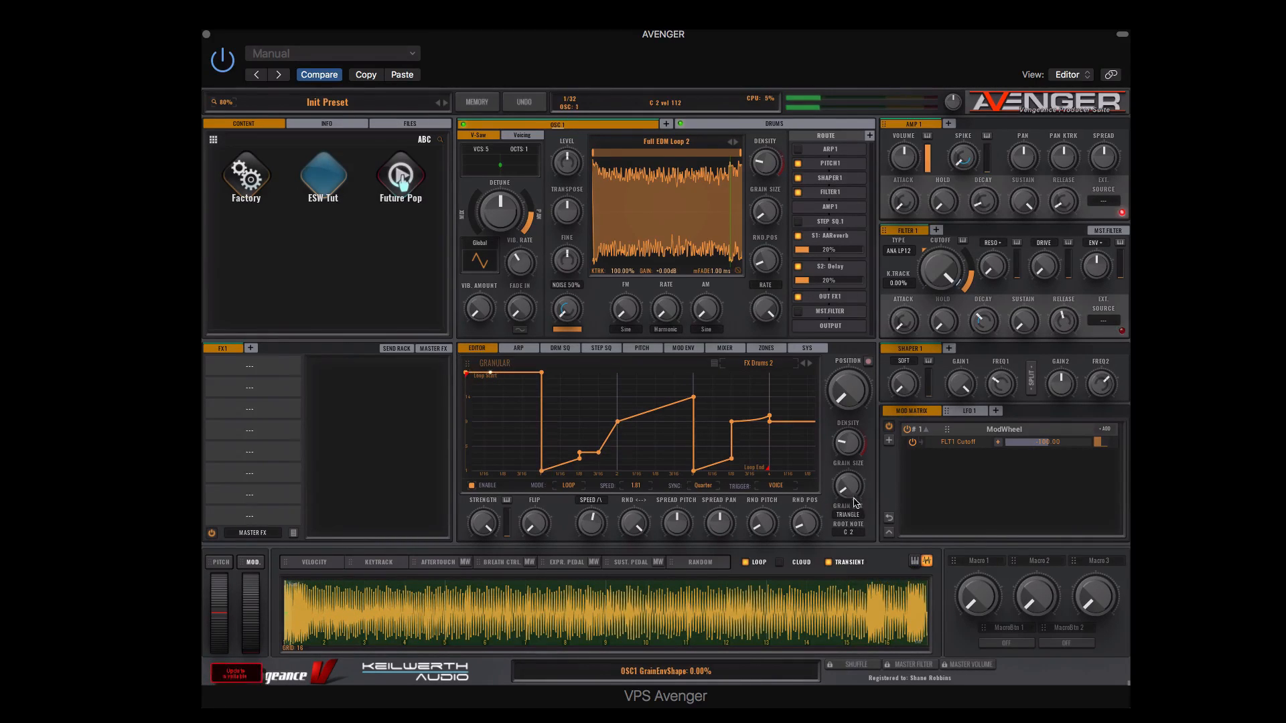
click(862, 516)
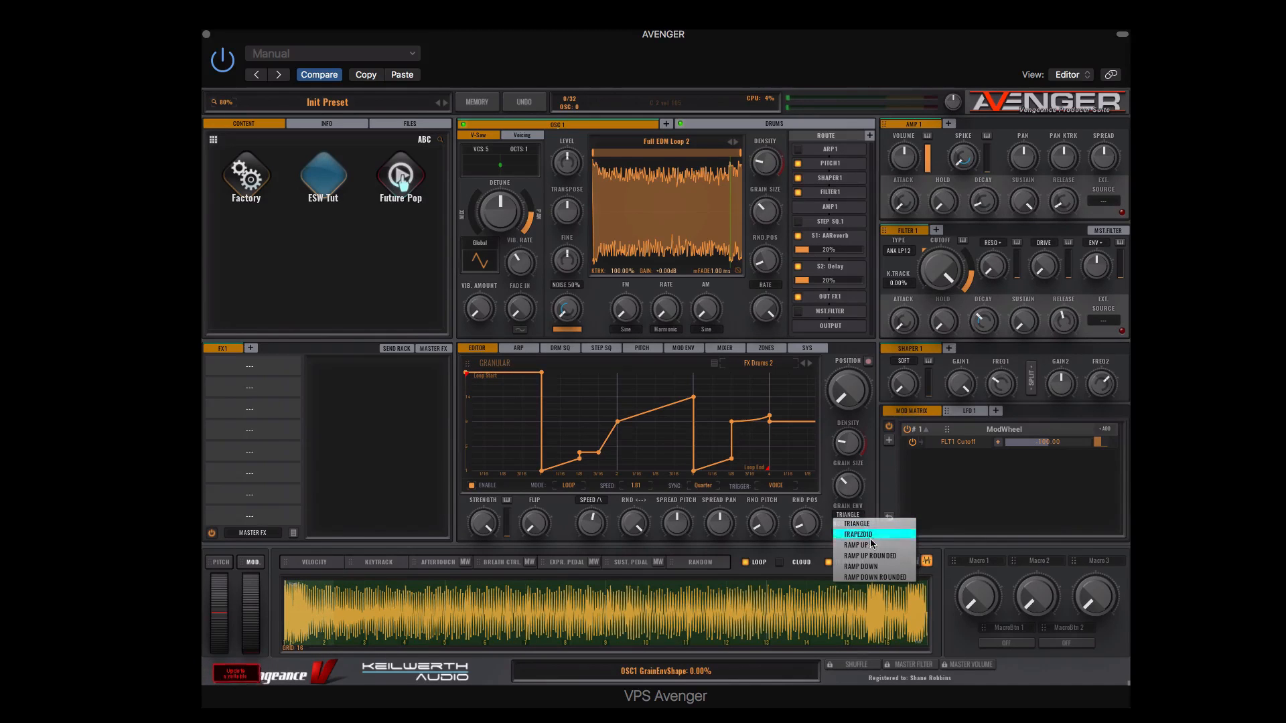
click(860, 567)
click(849, 515)
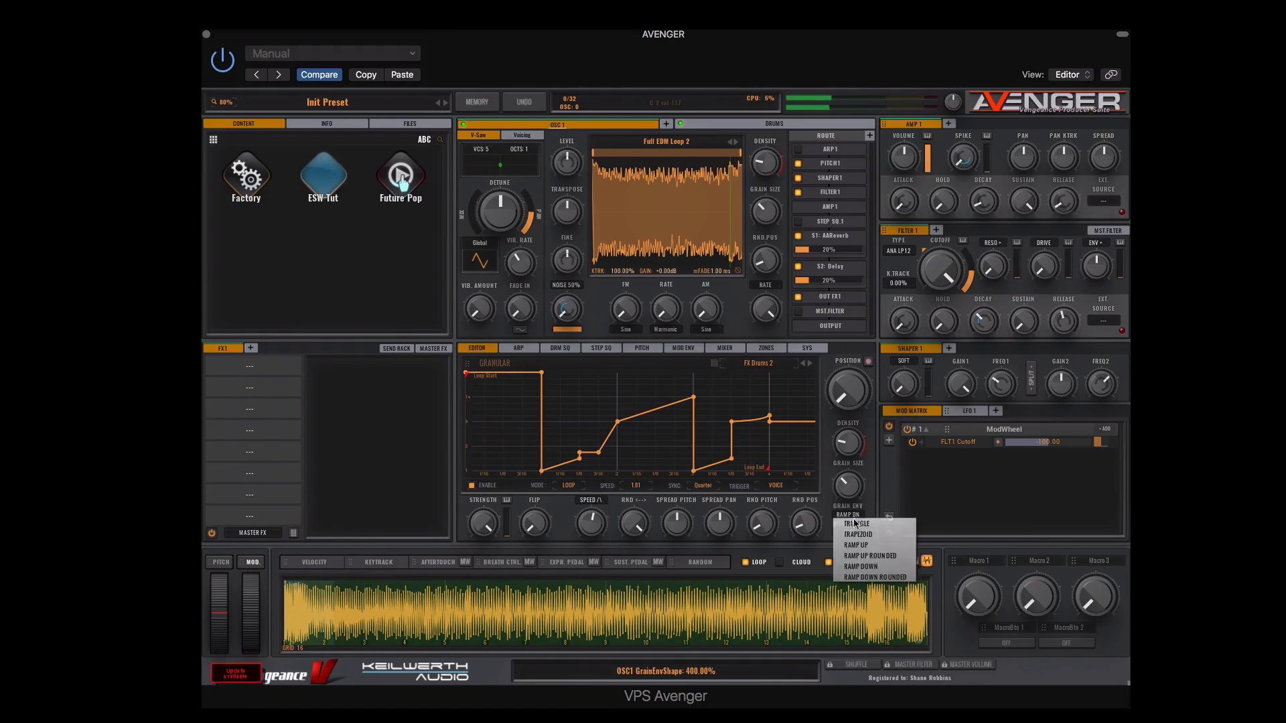
click(870, 577)
click(853, 515)
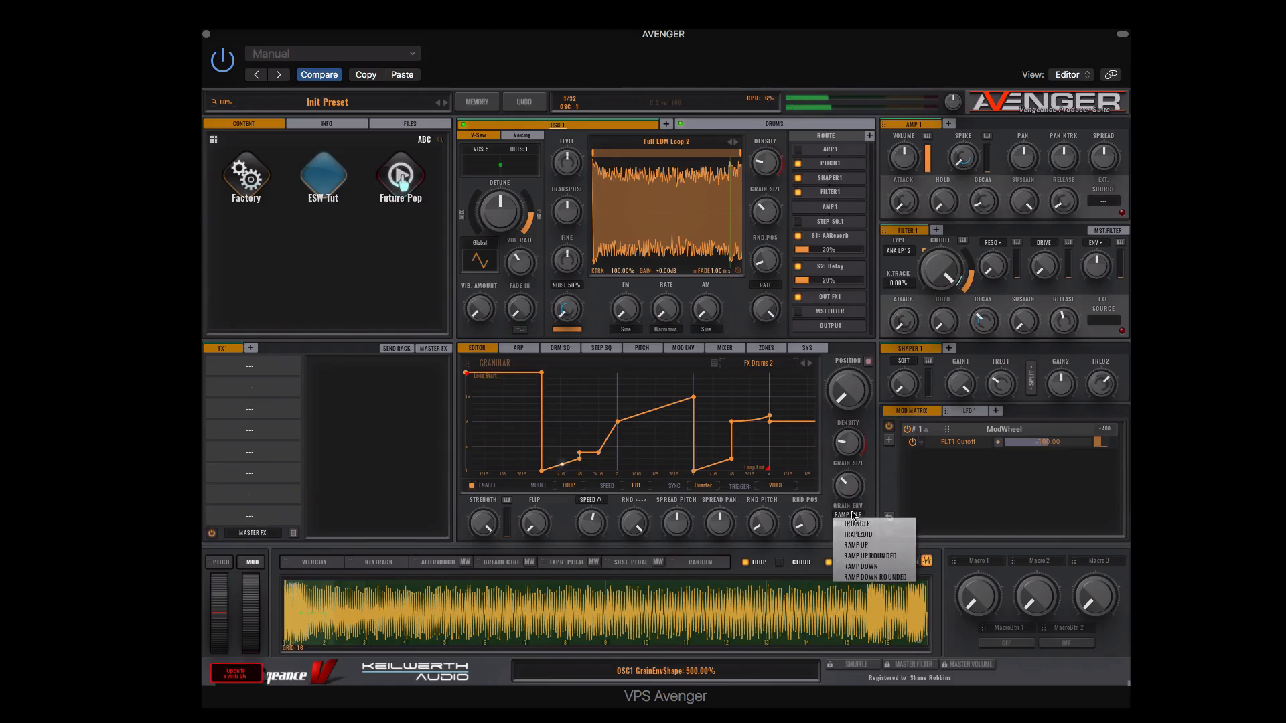
click(870, 556)
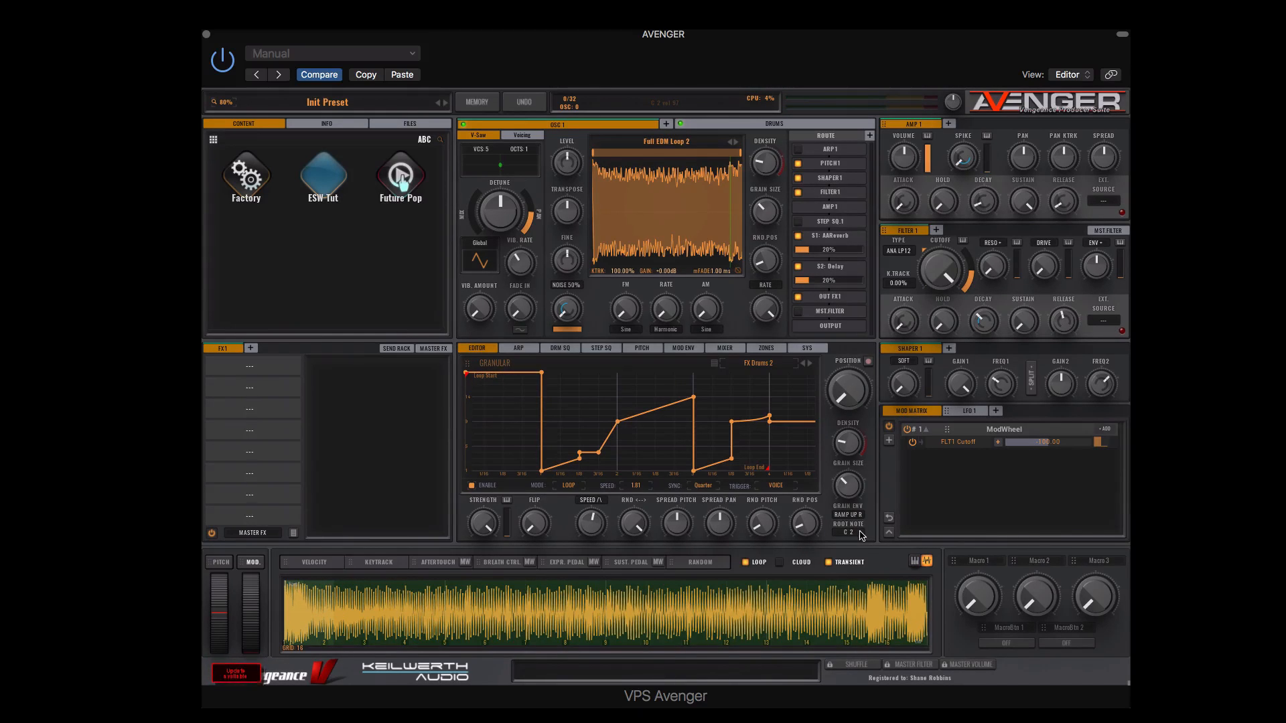
Try slower granular envelope speeds of 0.33 and 1/8, then raise the speed close to its maximum.
scroll(592, 526, down, 5)
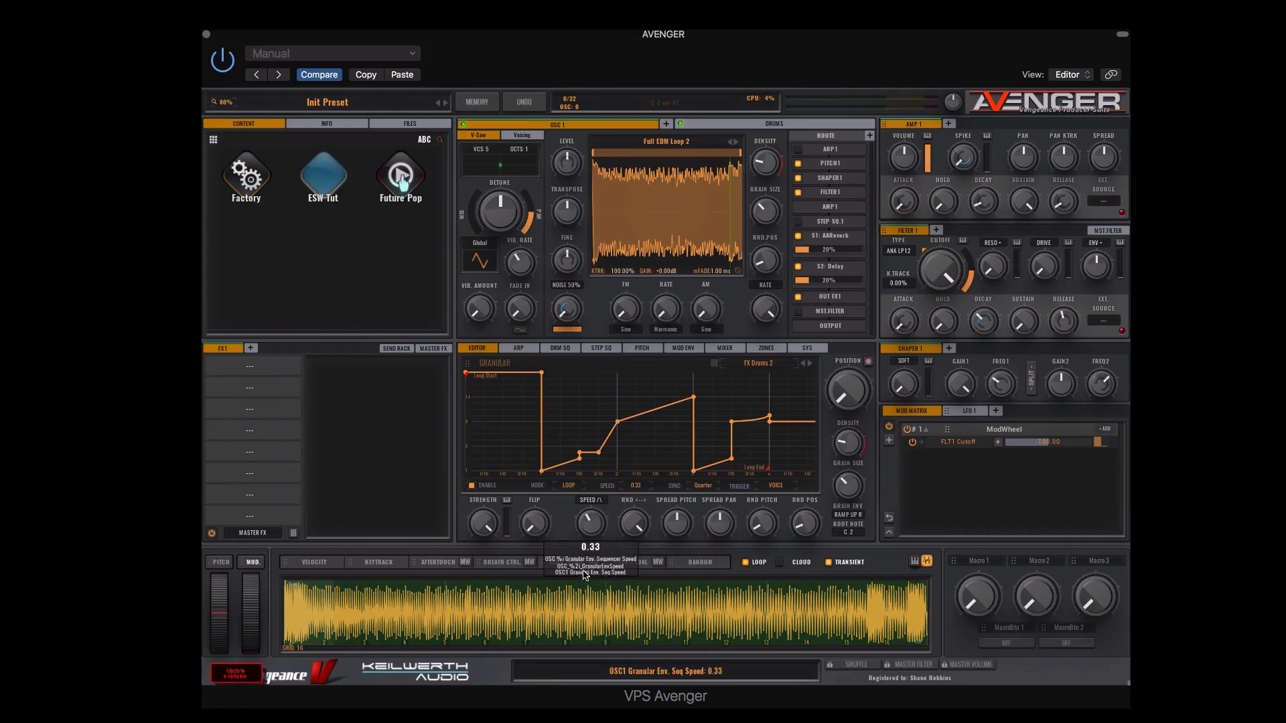
click(592, 501)
click(610, 520)
drag(591, 523, 601, 592)
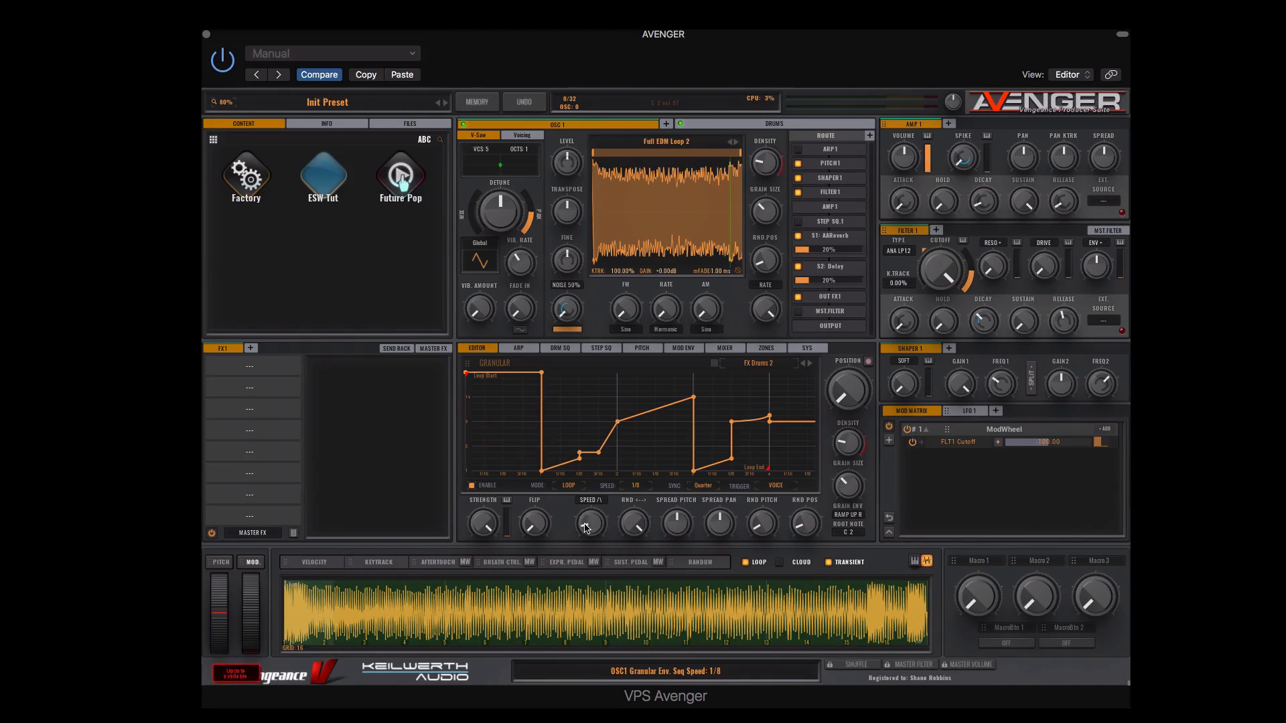
drag(589, 523, 598, 451)
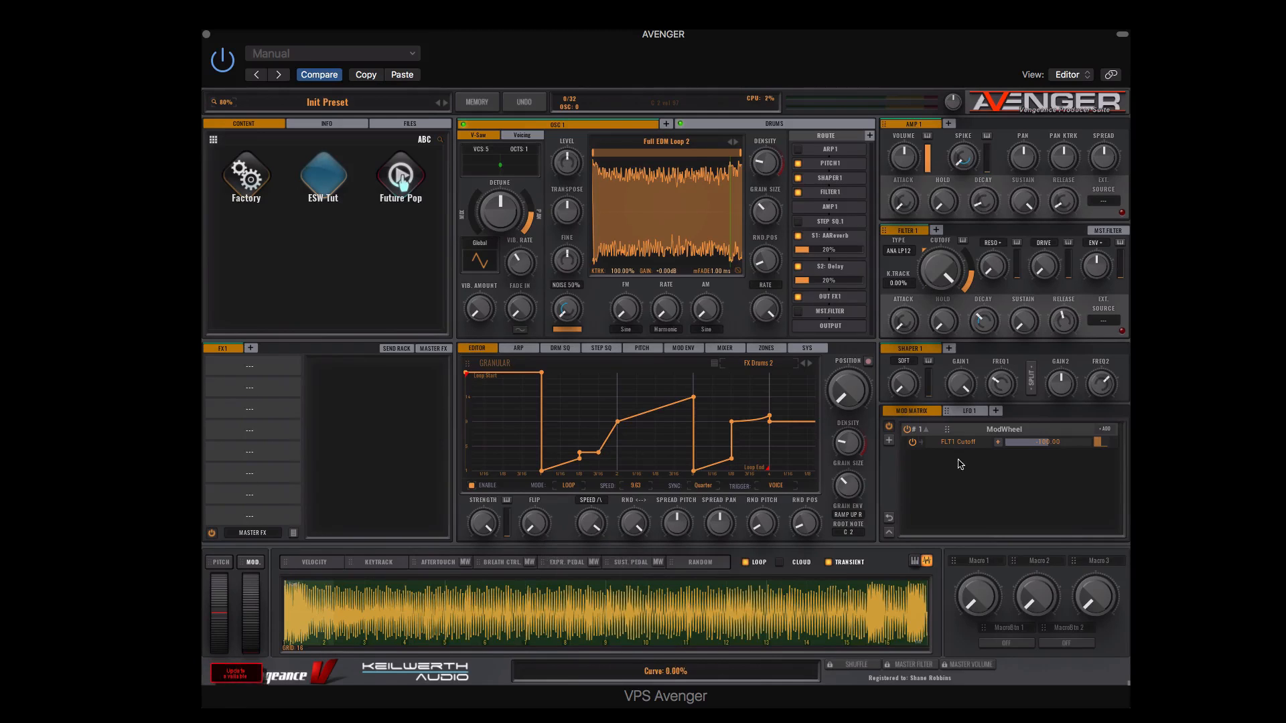
mouse_move(858, 499)
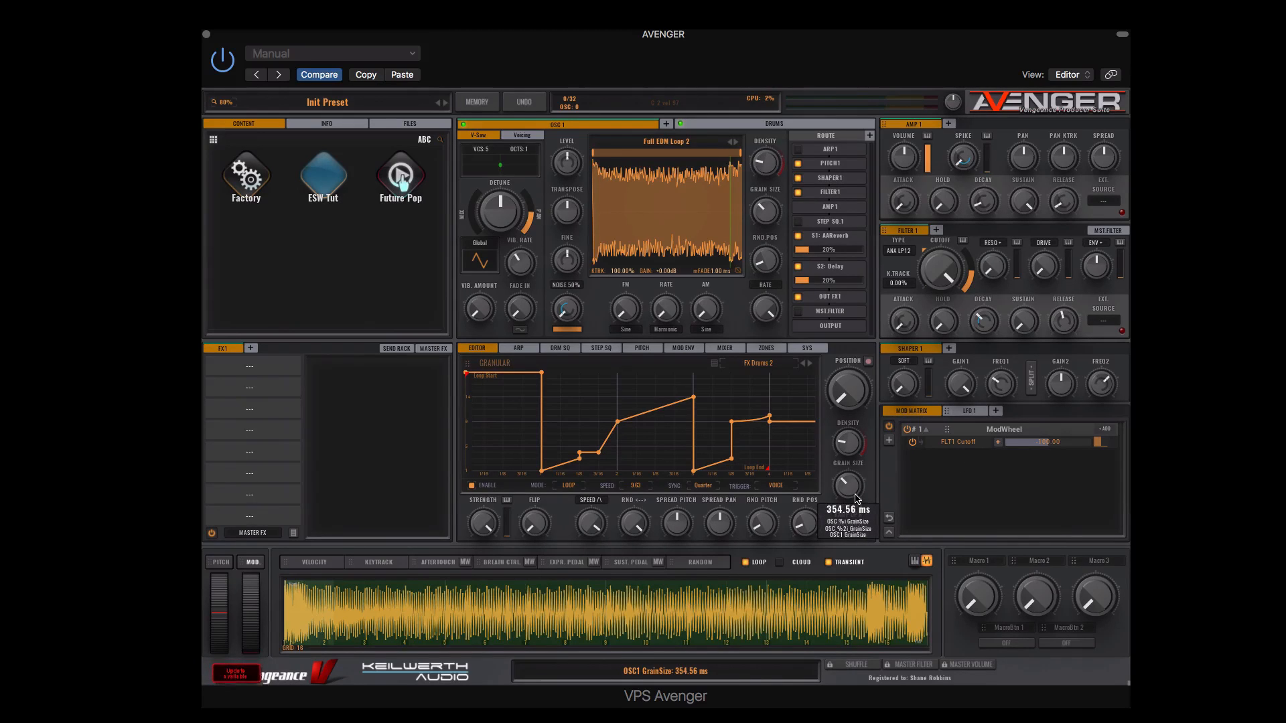